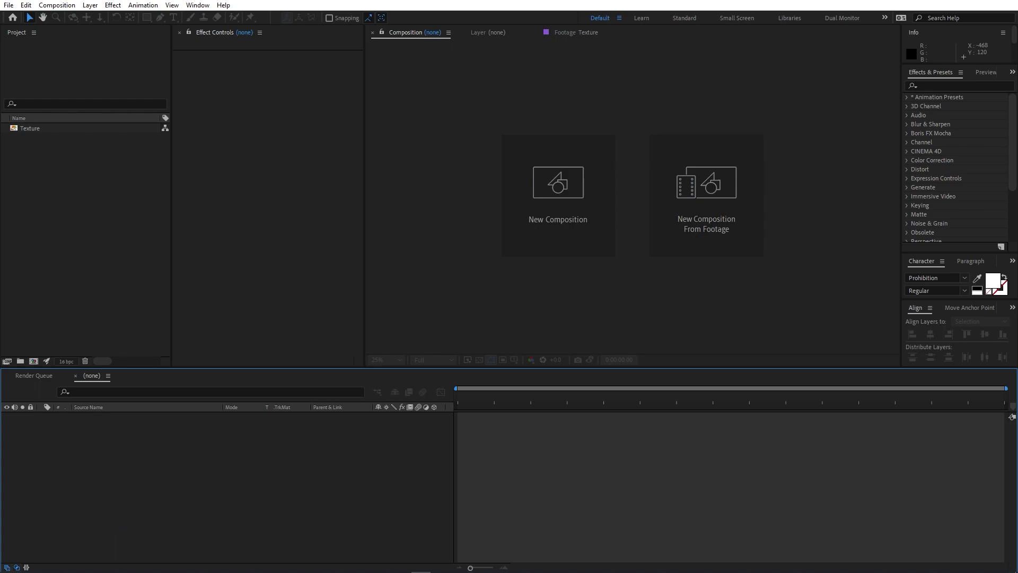
Preview the Texture footage and create a composition named Main with the default settings.
double_click(31, 128)
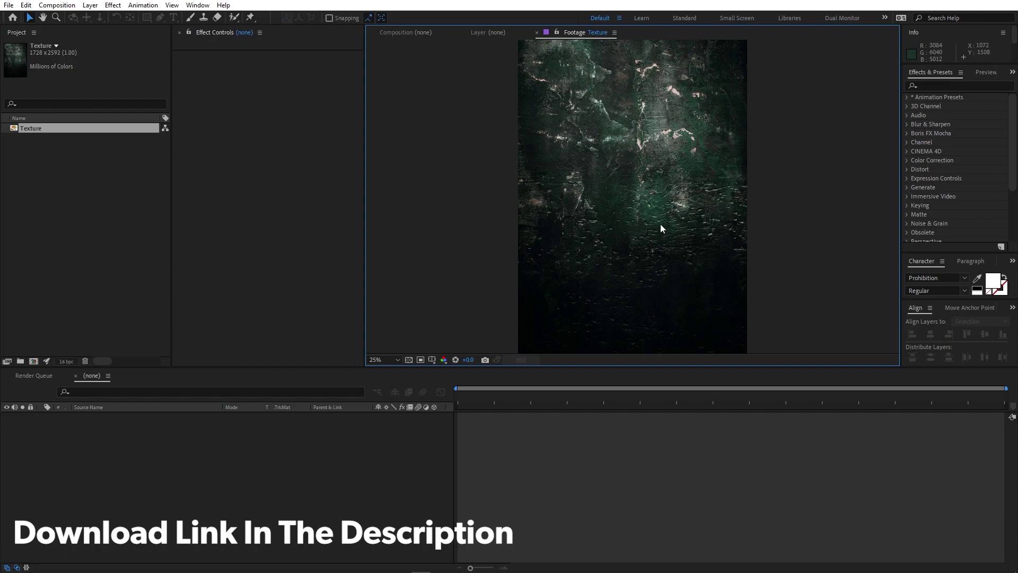
left_click(78, 207)
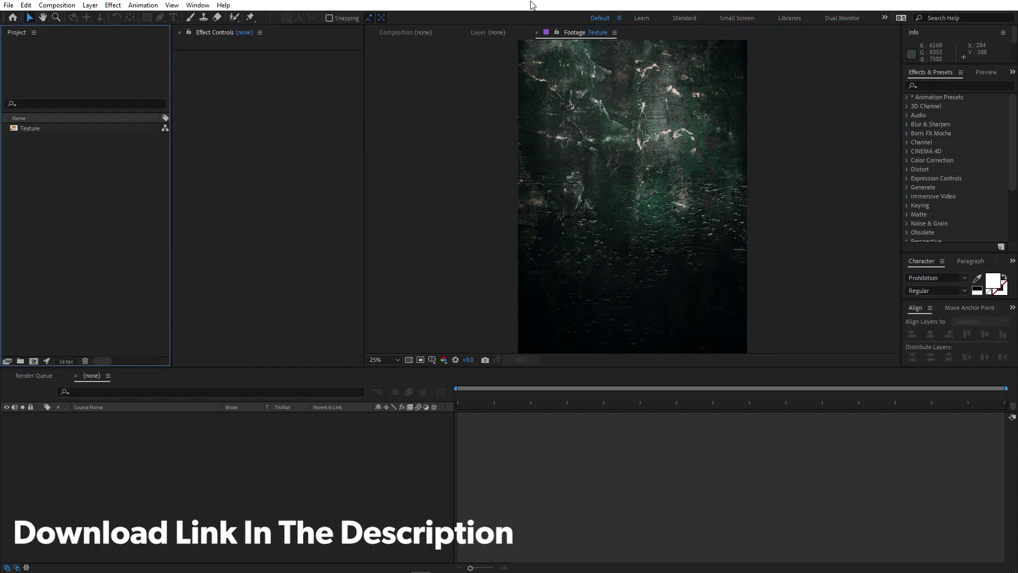
left_click(416, 32)
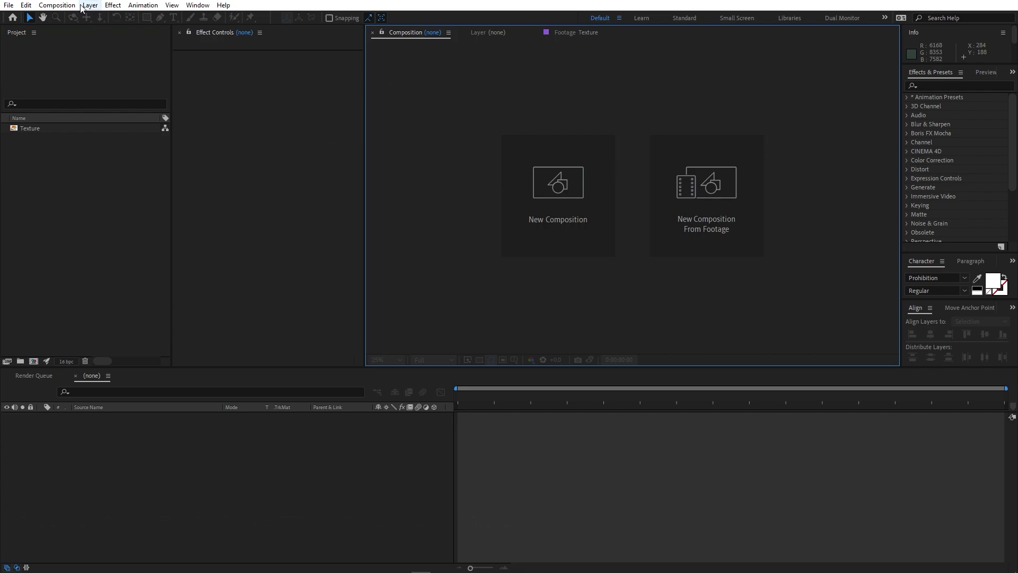
left_click(57, 4)
left_click(89, 18)
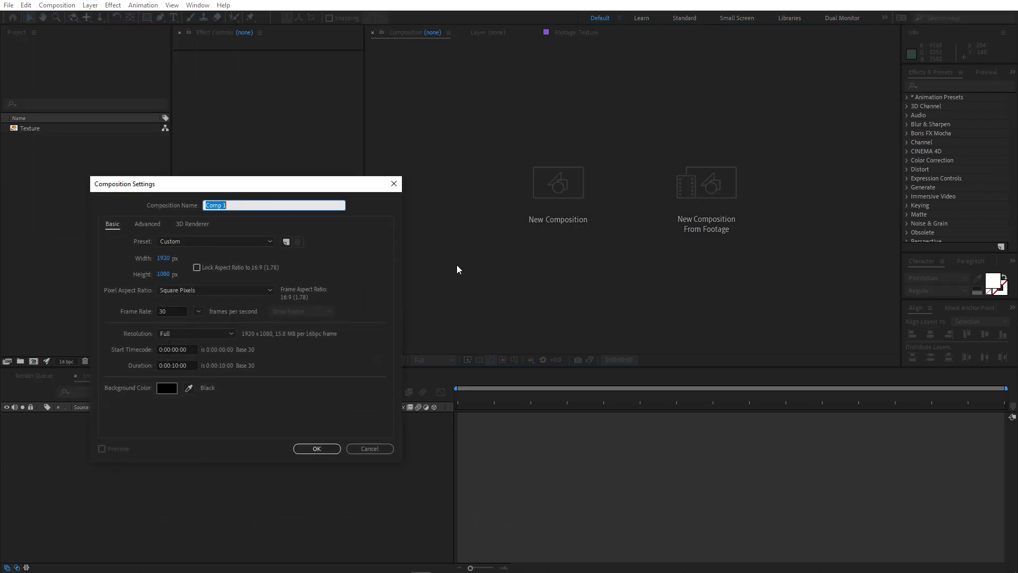
type("Main")
left_click(313, 448)
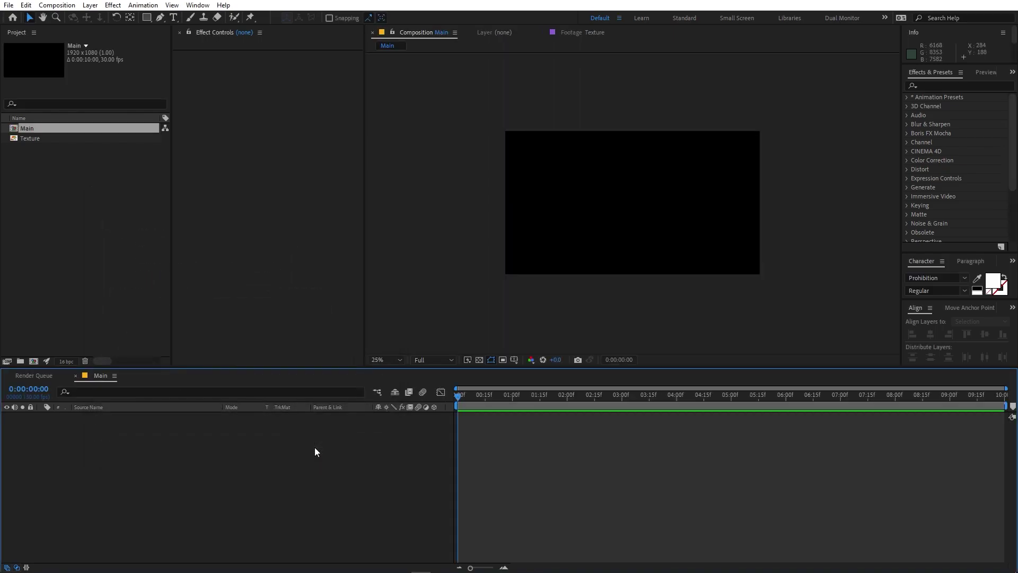
Create a second composition named Text with the default settings.
left_click(50, 229)
left_click(56, 5)
left_click(73, 18)
type("Text")
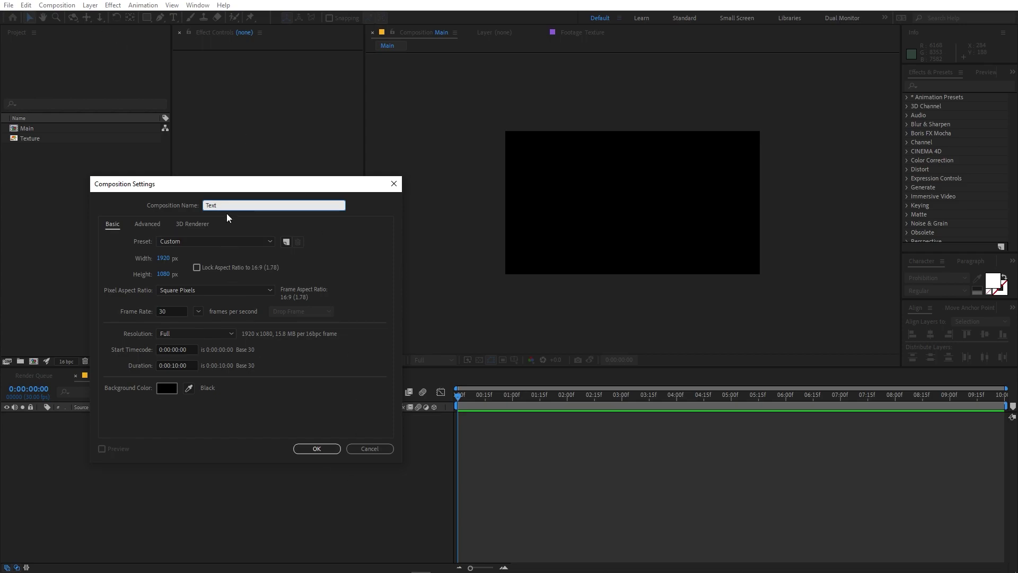
left_click(312, 448)
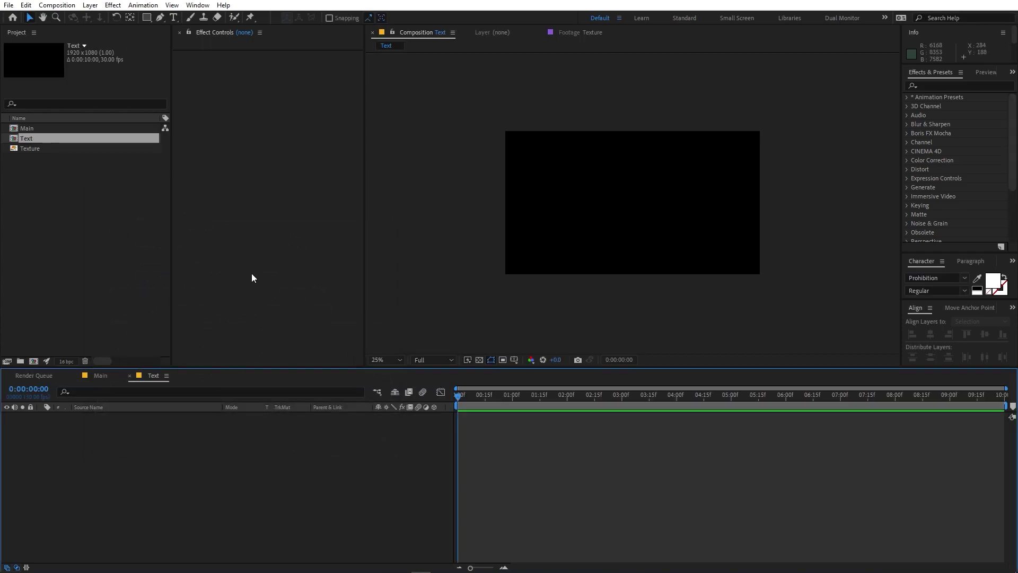
Create a third composition named Texture with the default settings.
left_click(59, 6)
left_click(81, 18)
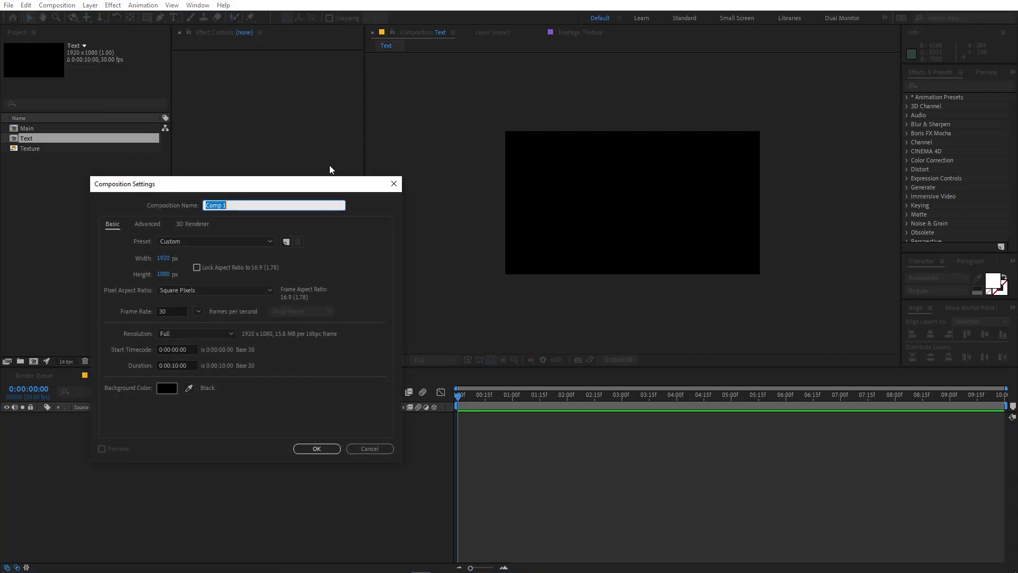
type("Texture")
left_click(324, 449)
left_click(105, 266)
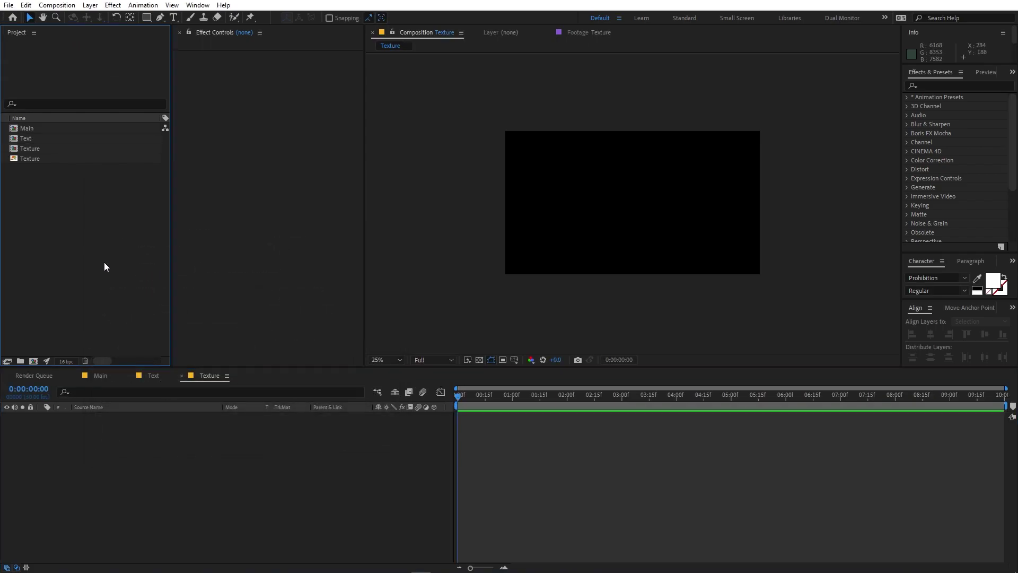
Add the Texture image from the project as a layer in the Texture composition.
left_click(209, 377)
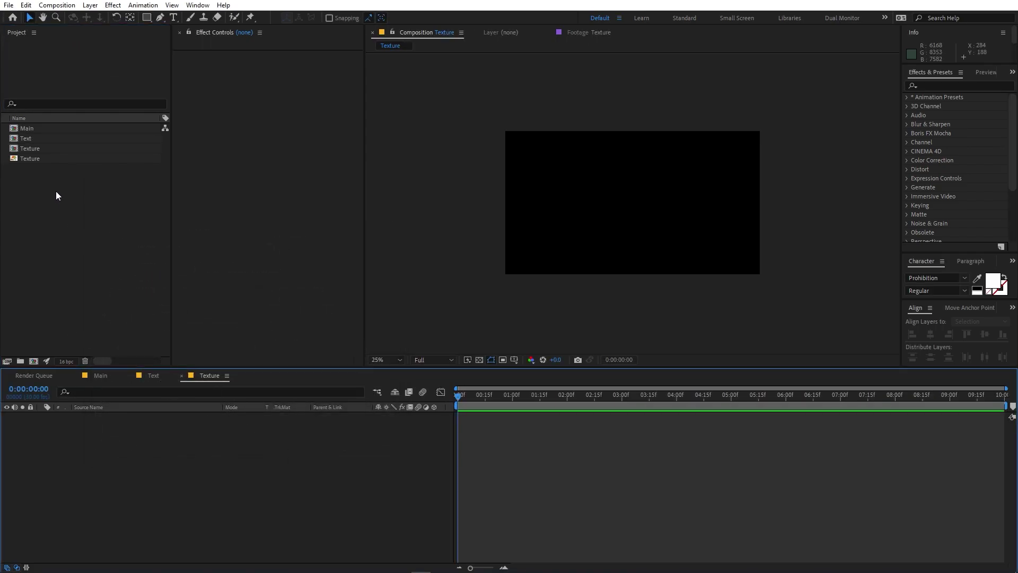
left_click(42, 160)
left_click_drag(33, 161, 113, 456)
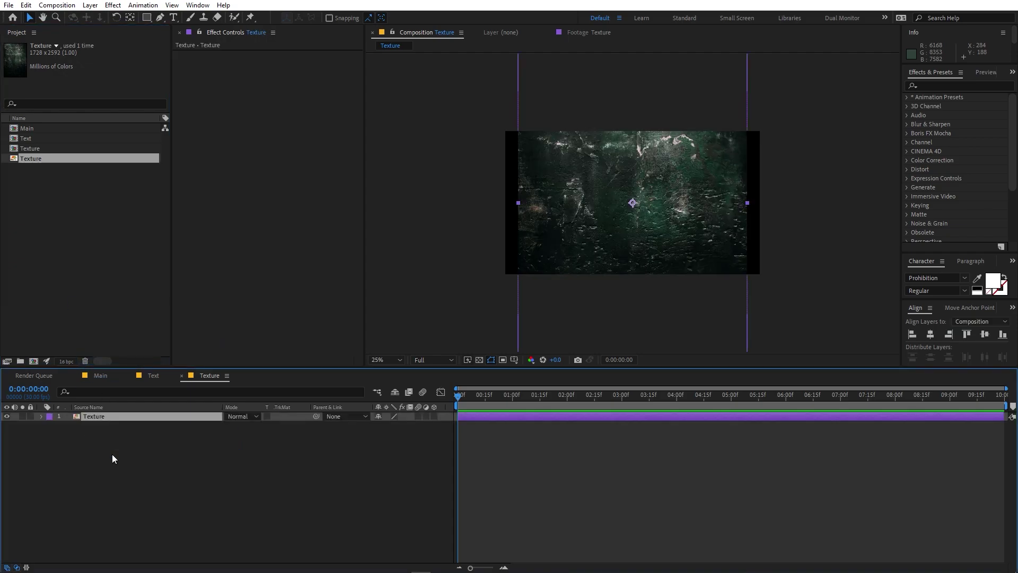
scroll(613, 216, "down", 1)
scroll(613, 217, "up", 1)
scroll(669, 209, "up", 1)
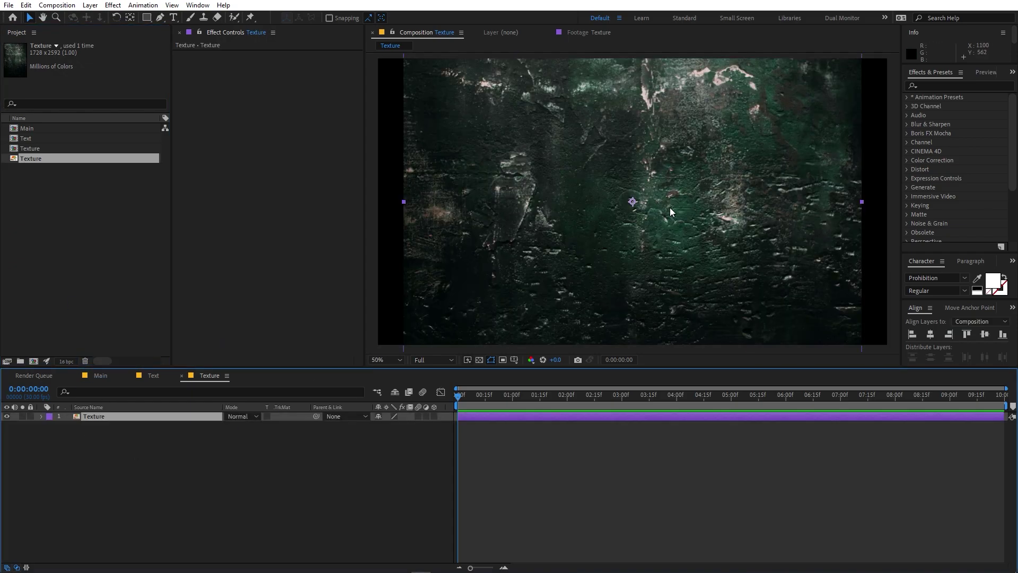
Scale the Texture layer down to 66%.
key("s")
key("comma")
key("comma")
key("comma")
left_click_drag(397, 427, 379, 426)
key("period")
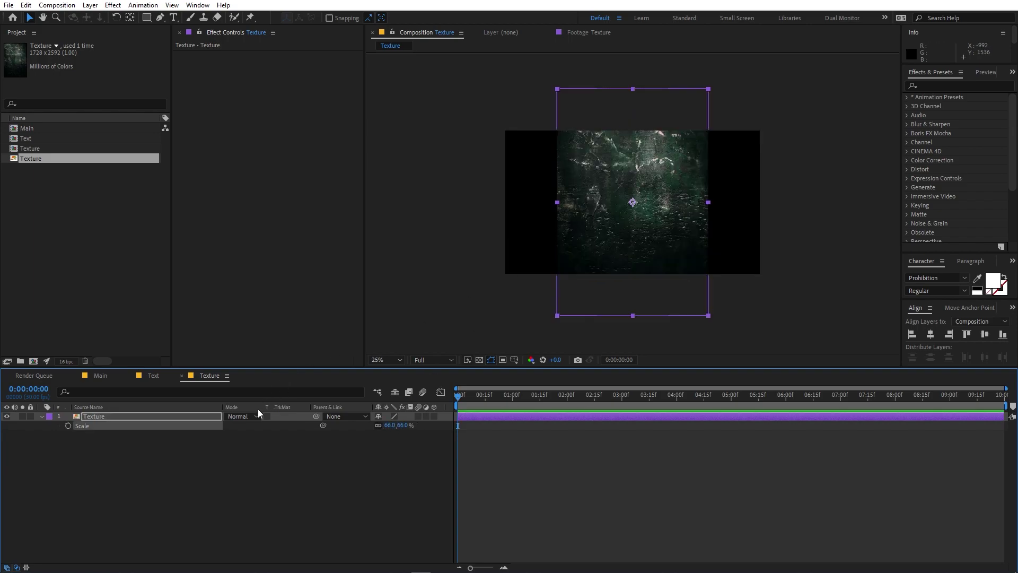
Rotate the Texture layer to -90° so that the image lies horizontally.
key("r")
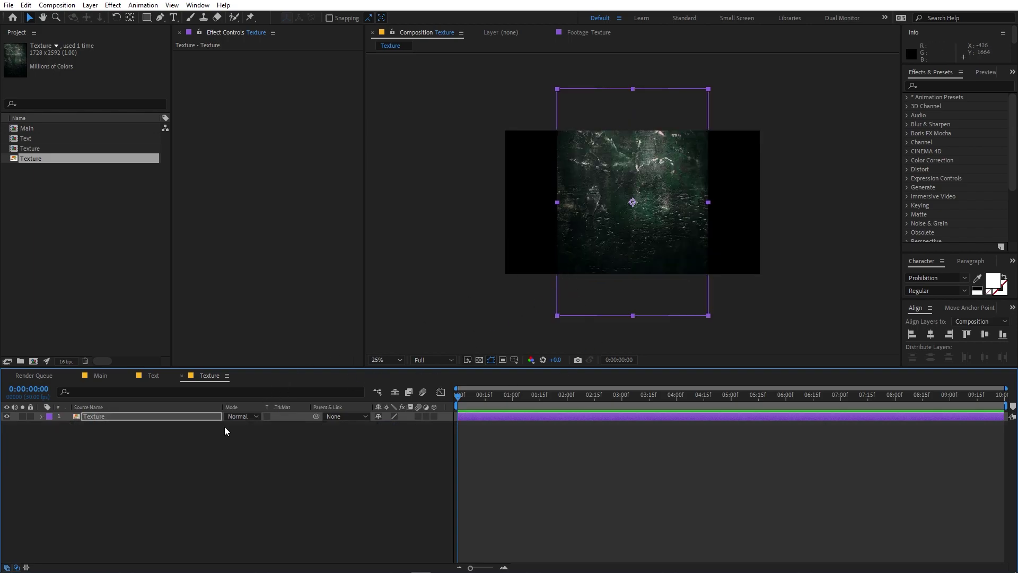
mouse_move(391, 425)
left_mouse_down()
mouse_move(339, 427)
mouse_move(387, 428)
left_mouse_up()
left_click(387, 425)
type("90")
key("Return")
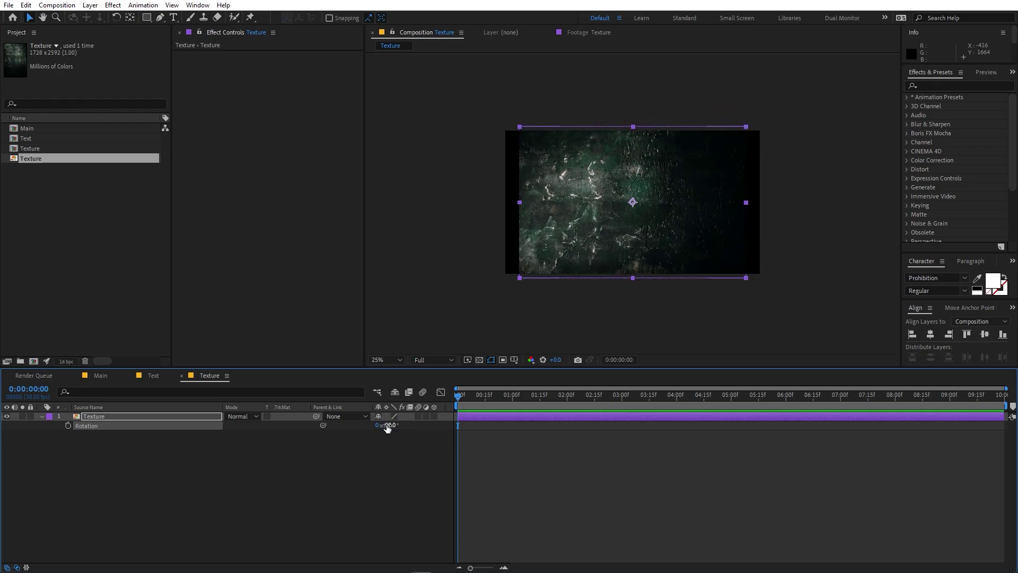
Scale the rotated Texture layer to 75.8% so that it covers the whole frame.
left_click(123, 419)
key("s")
left_click_drag(393, 427, 398, 428)
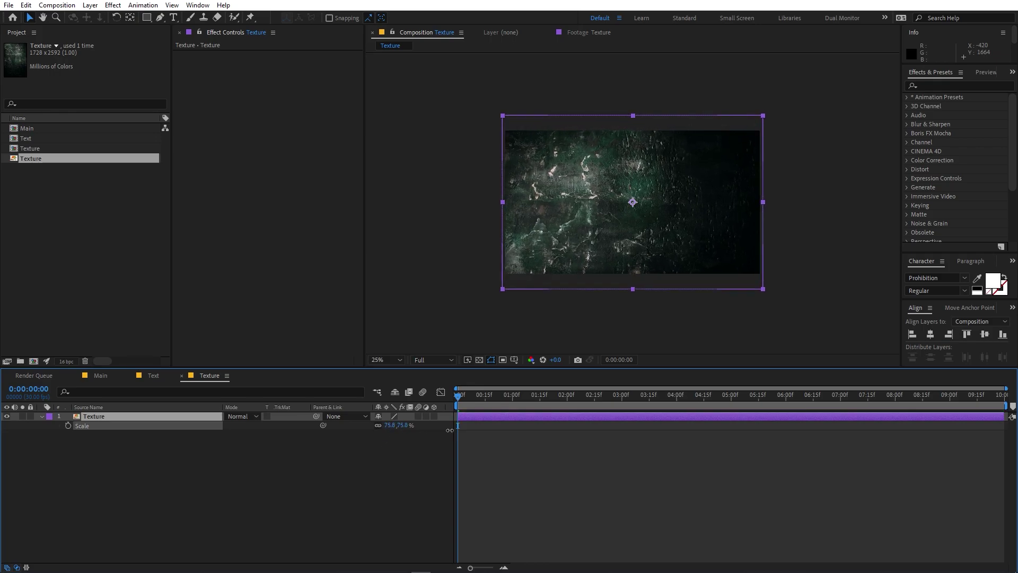
key("period")
left_click(236, 518)
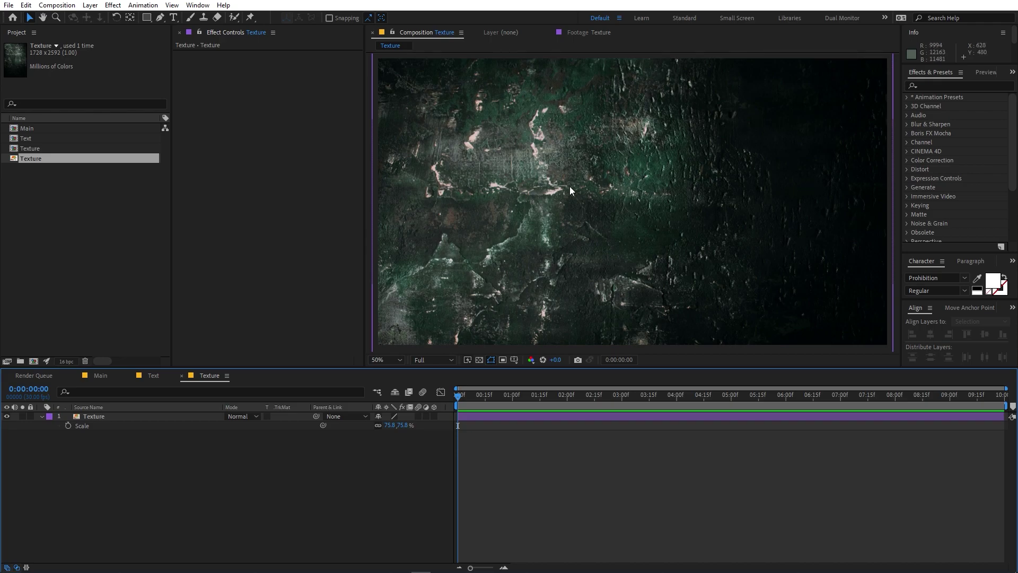
Duplicate the Texture layer and set the upper copy's rotation to 90°.
left_click(108, 417)
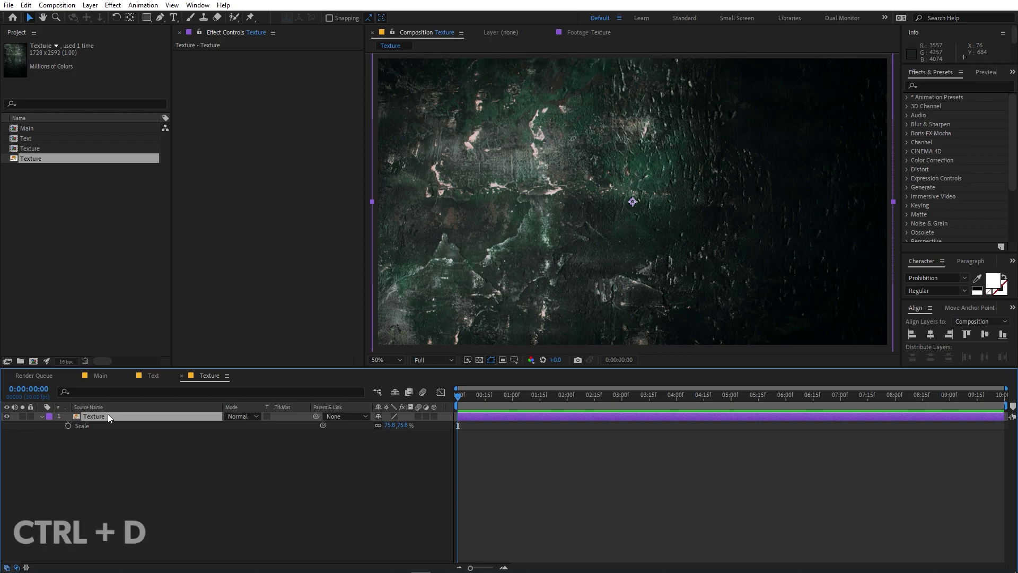
key("ctrl+d")
key("r")
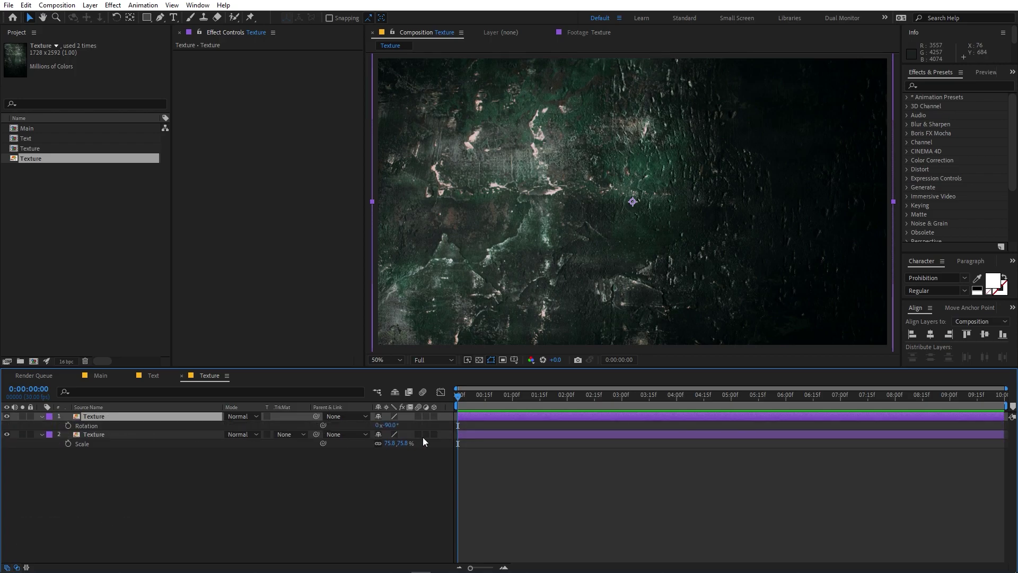
left_click(390, 425)
type("-32")
key("Return")
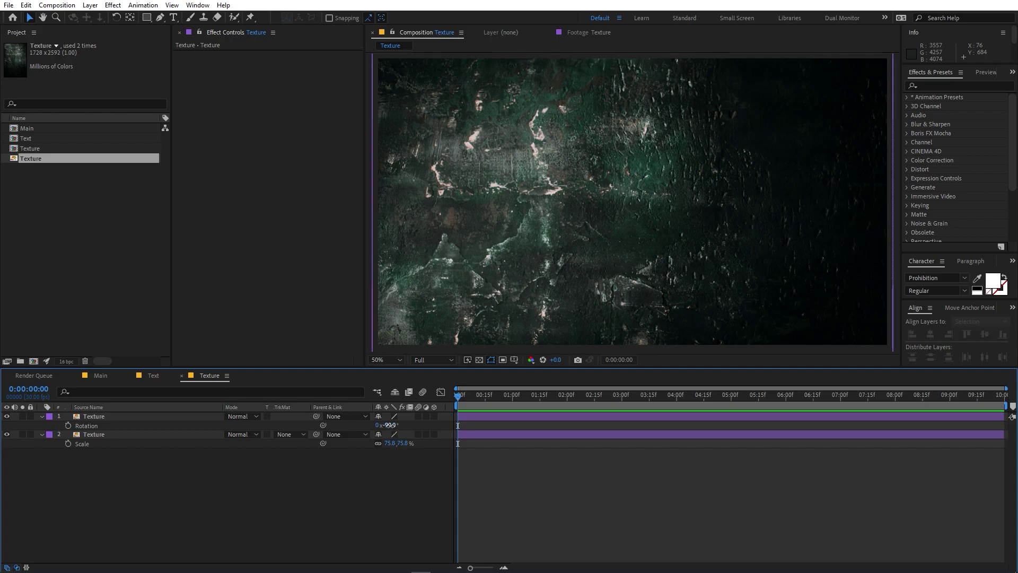
key("ctrl+z")
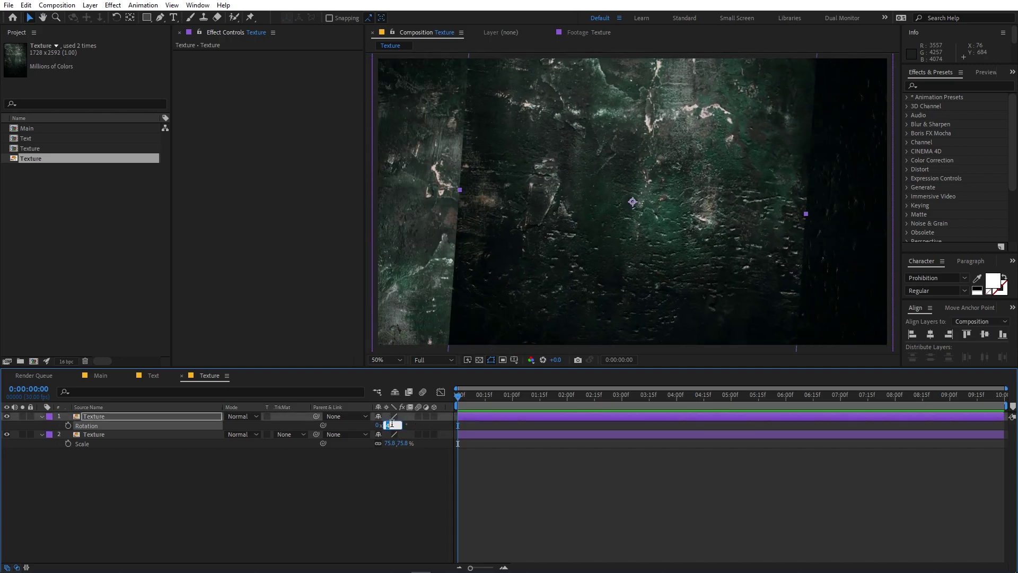
left_click(200, 486)
Draw a rectangular mask on the upper Texture layer covering the right half of the frame.
left_click(131, 414)
left_click(147, 19)
key("comma")
key("comma")
mouse_move(797, 99)
left_mouse_down()
mouse_move(747, 191)
mouse_move(628, 308)
left_mouse_up()
key("period")
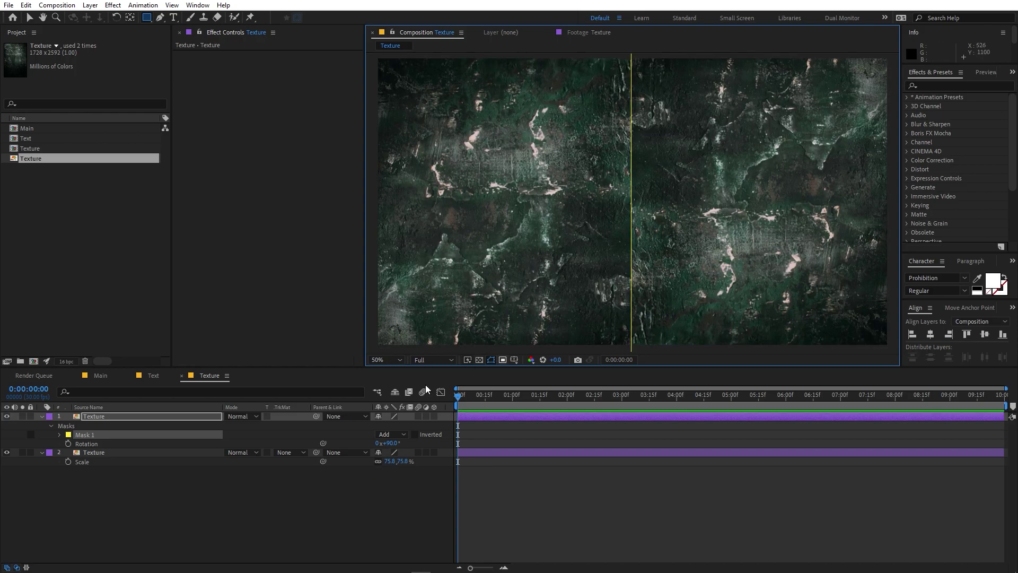
Set the mask feather on the upper Texture layer to 136 pixels and collapse the layer's properties.
left_click(58, 434)
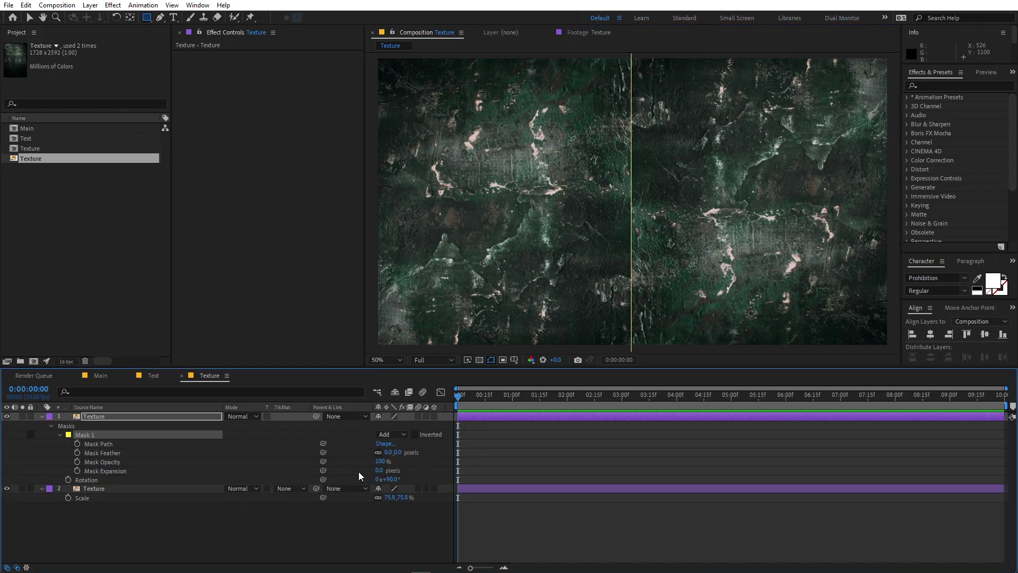
left_click_drag(388, 452, 462, 453)
left_click(629, 452)
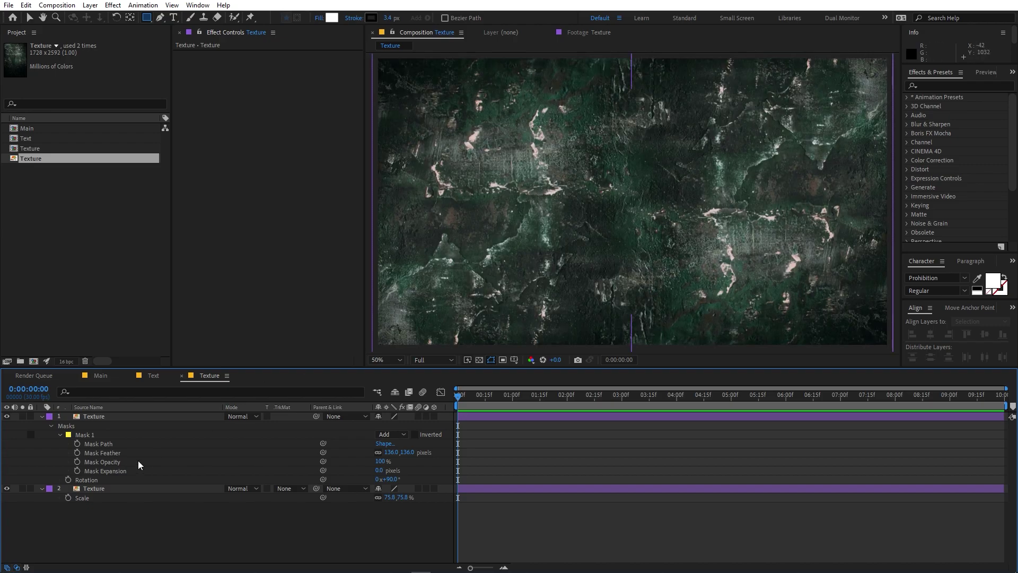
left_click(41, 416)
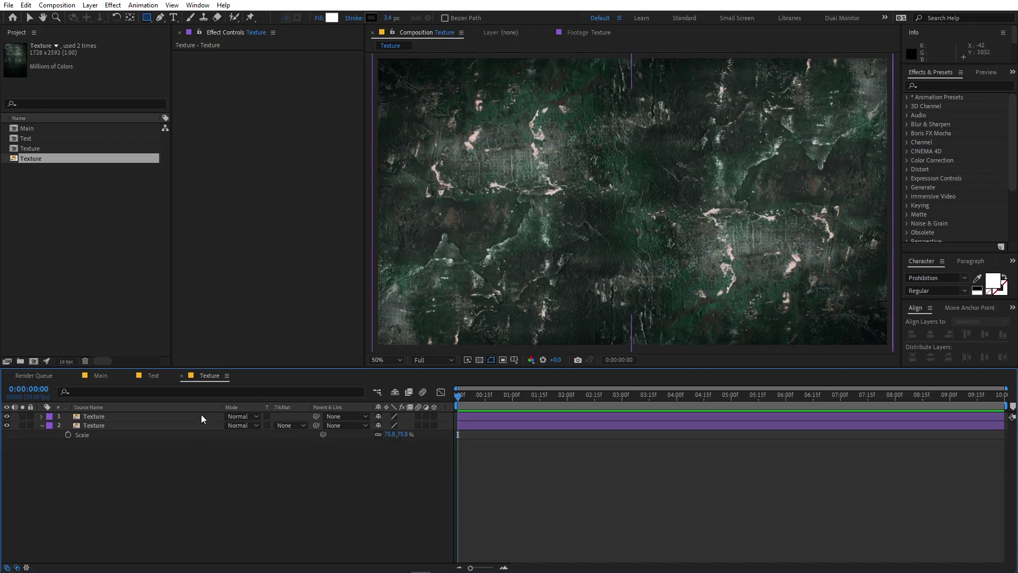
Add a text layer reading BATMAN in the Text composition.
left_click(153, 375)
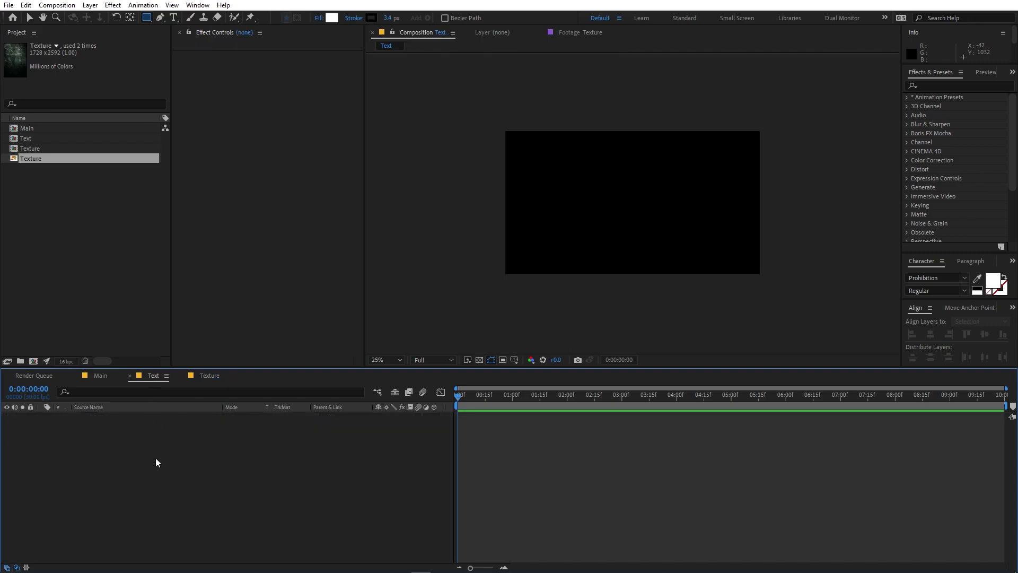
left_click(79, 256)
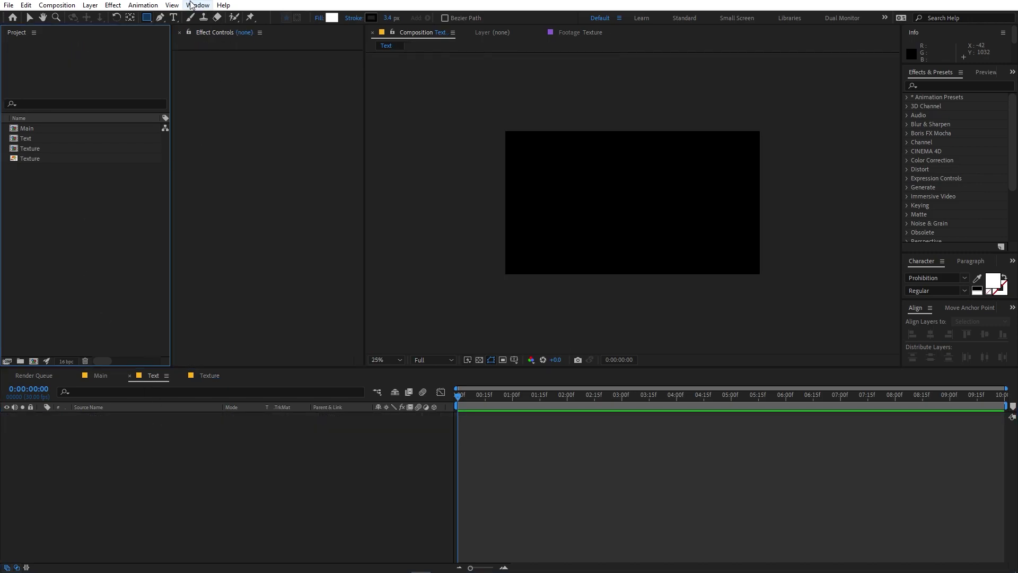
left_click(174, 18)
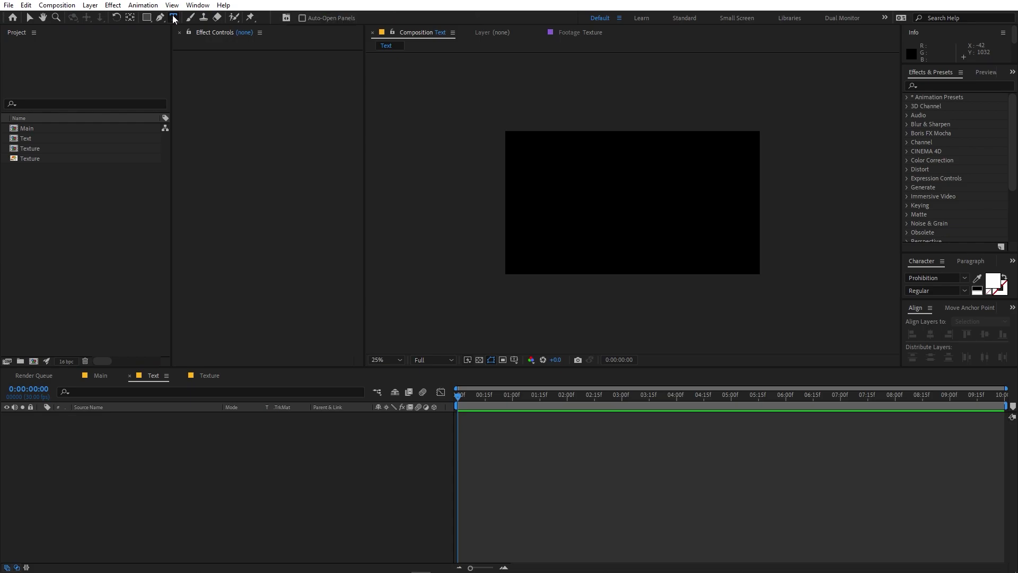
scroll(618, 182, "up", 2)
left_click(578, 192)
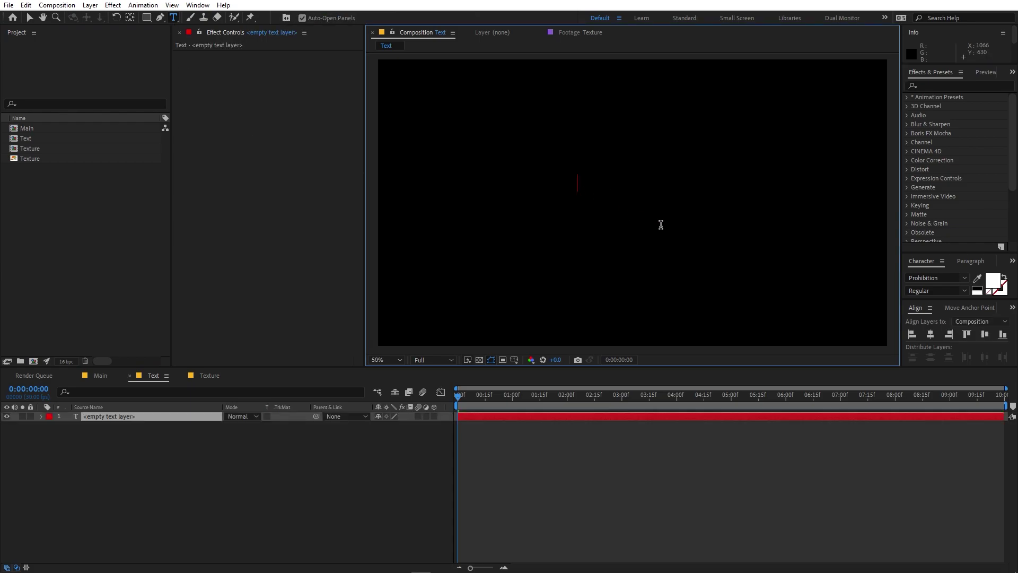
type("BATMAN")
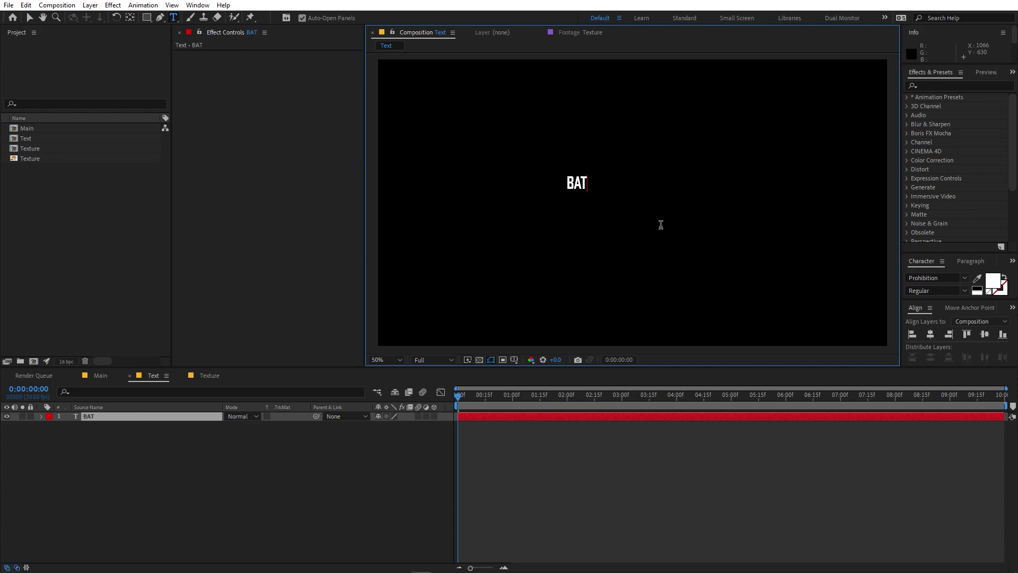
Center the BATMAN text horizontally and vertically in the composition.
left_click(929, 334)
left_click(985, 334)
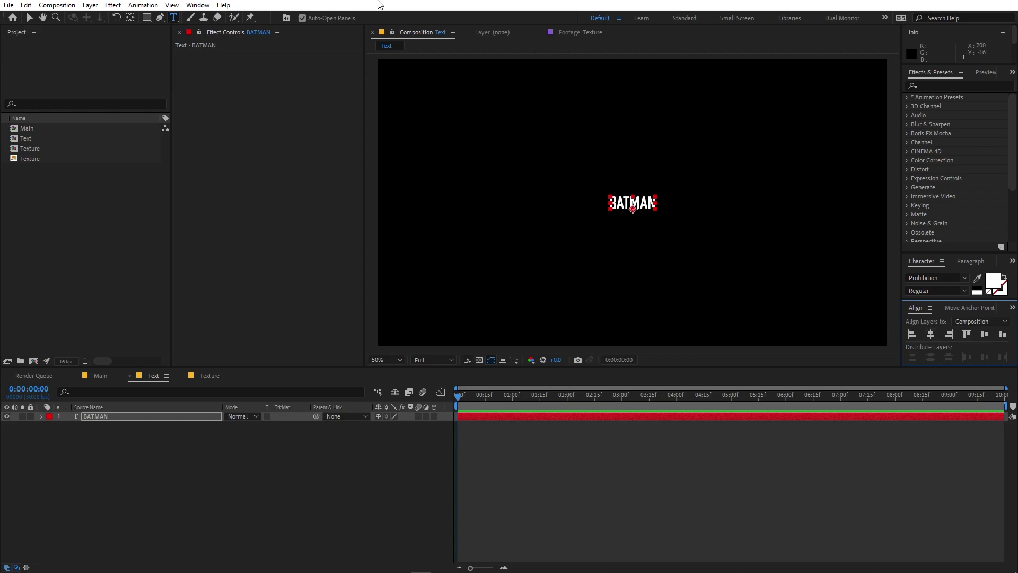
left_click(202, 7)
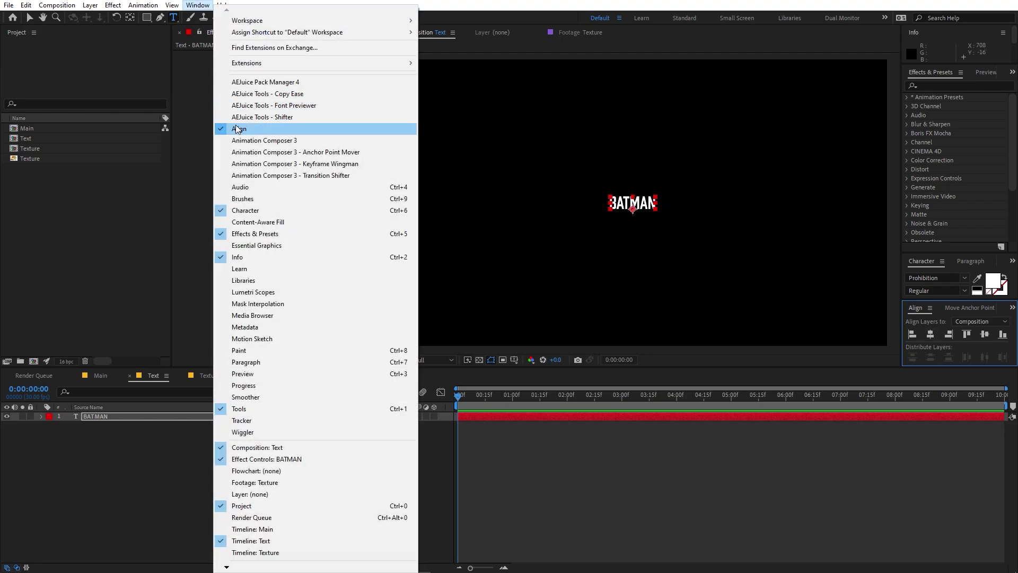
left_click(107, 421)
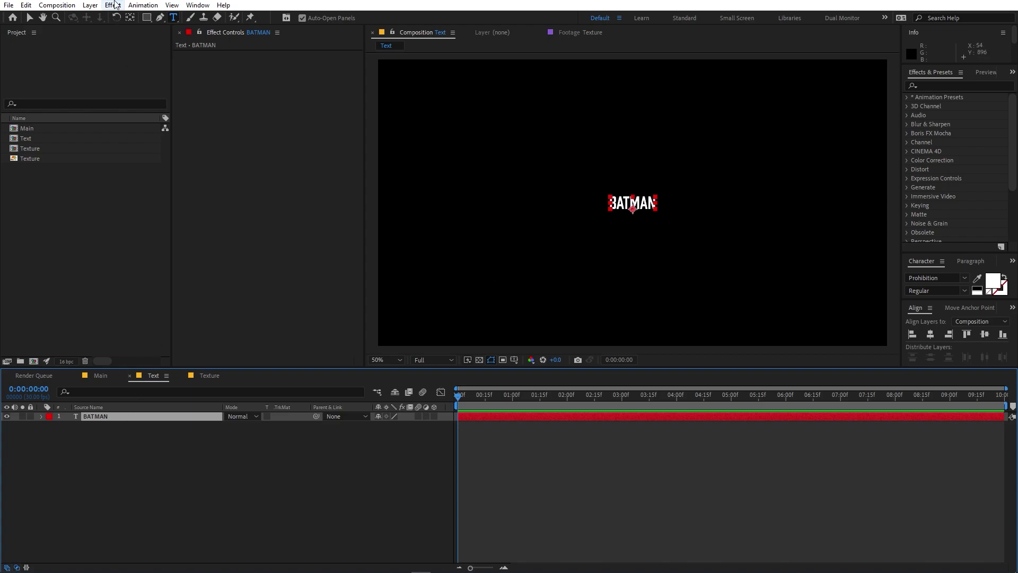
Center the anchor point of the BATMAN layer within the text and scale the layer to 690%.
left_click(130, 16)
left_click(109, 418)
left_click(109, 418)
key("s")
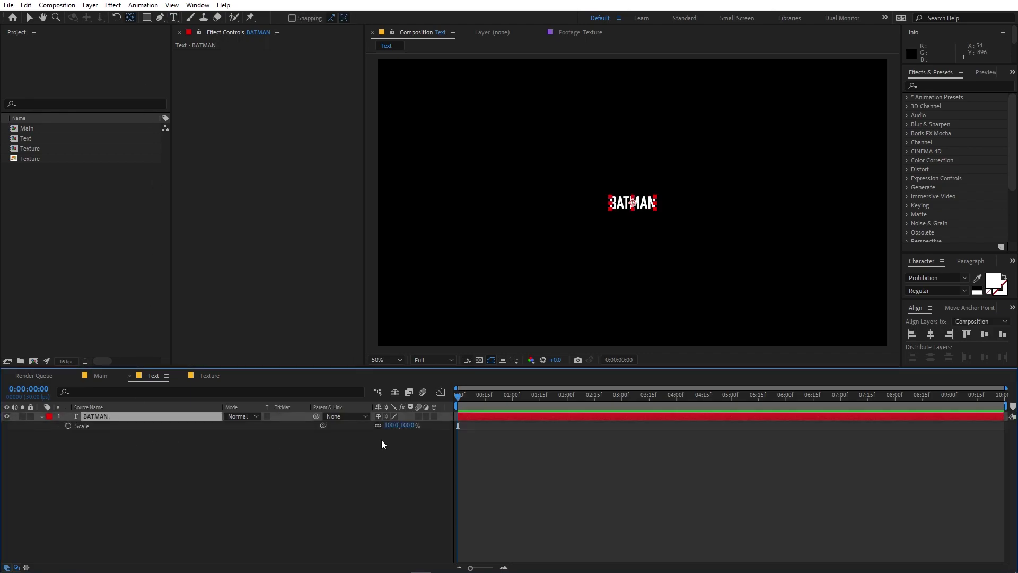
left_click_drag(391, 428, 683, 406)
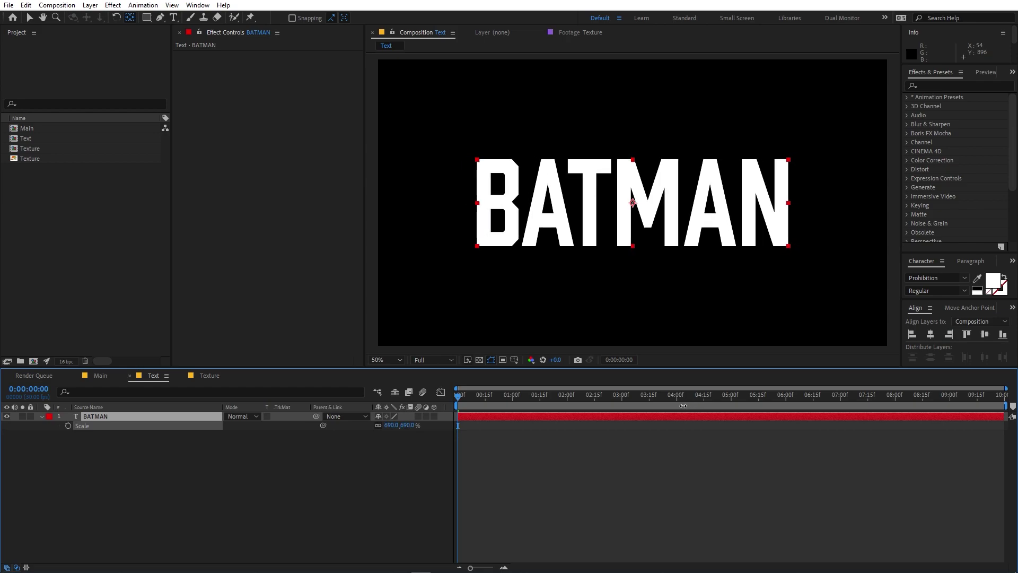
Place the Text composition as a layer in the Main composition.
left_click(322, 488)
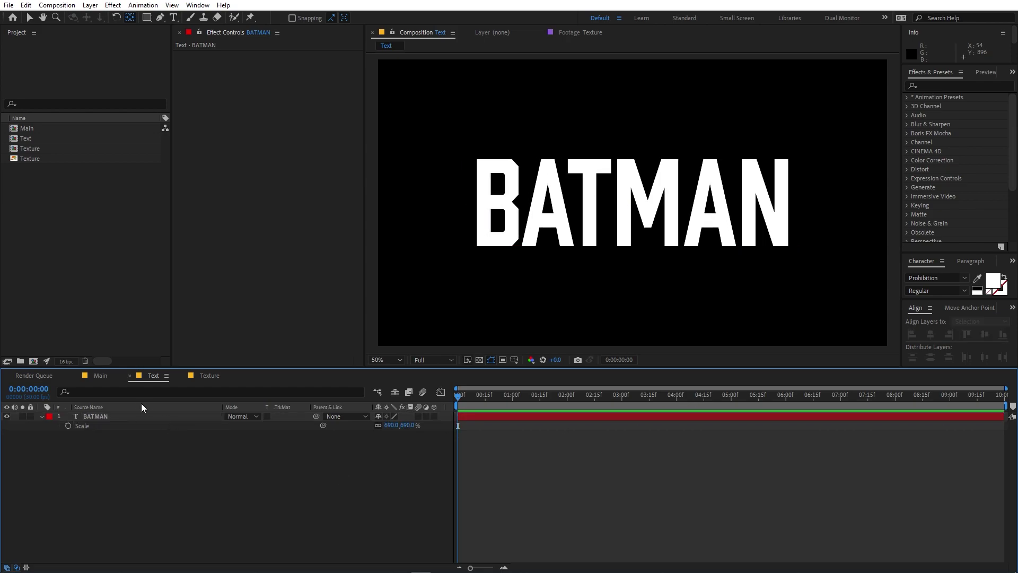
left_click(96, 375)
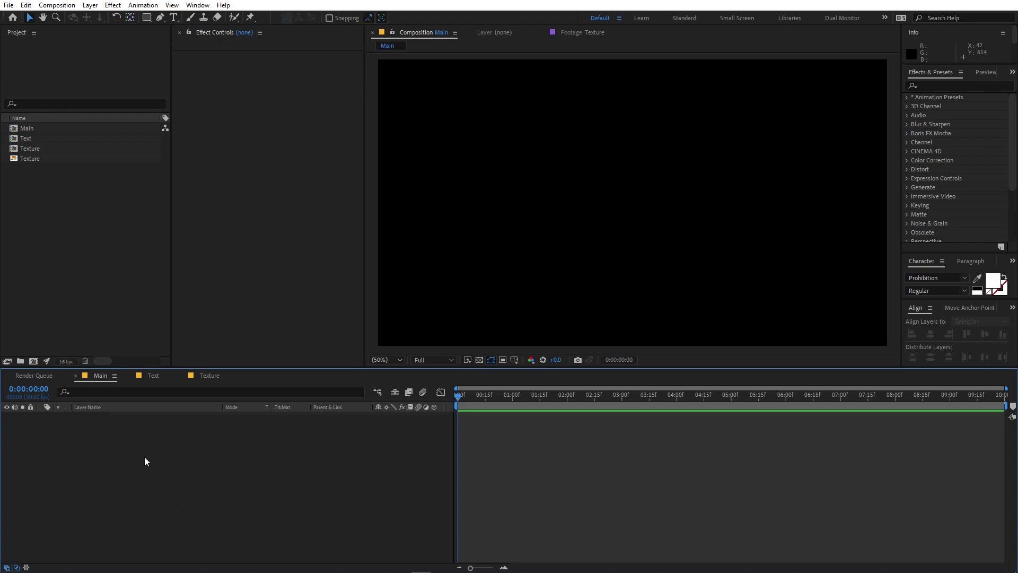
left_click_drag(27, 139, 125, 470)
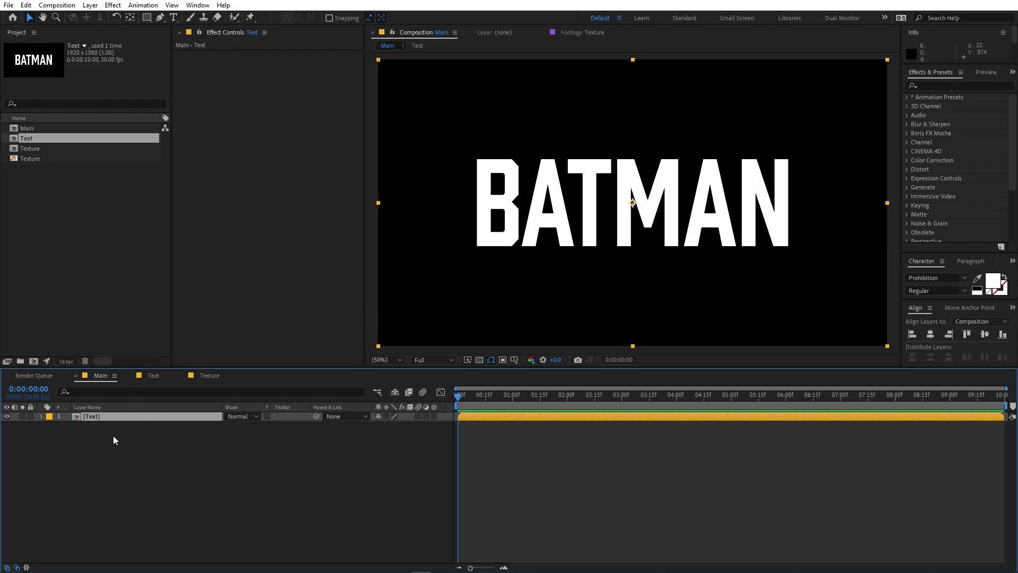
Add a Stroke layer style to the Text layer and set the stroke size to 5.
right_click(90, 416)
mouse_move(131, 259)
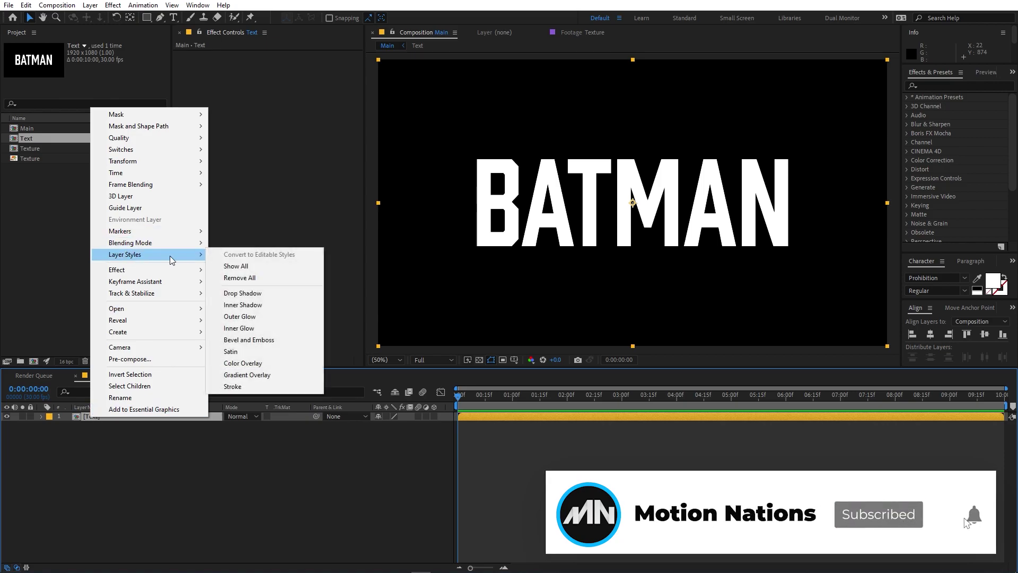
left_click(234, 391)
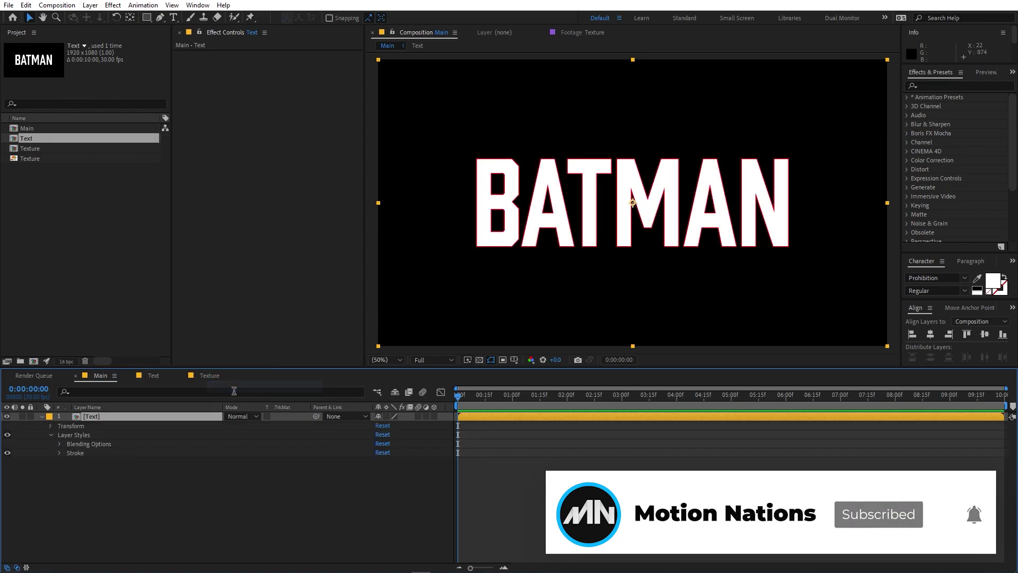
left_click(59, 453)
left_click(379, 479)
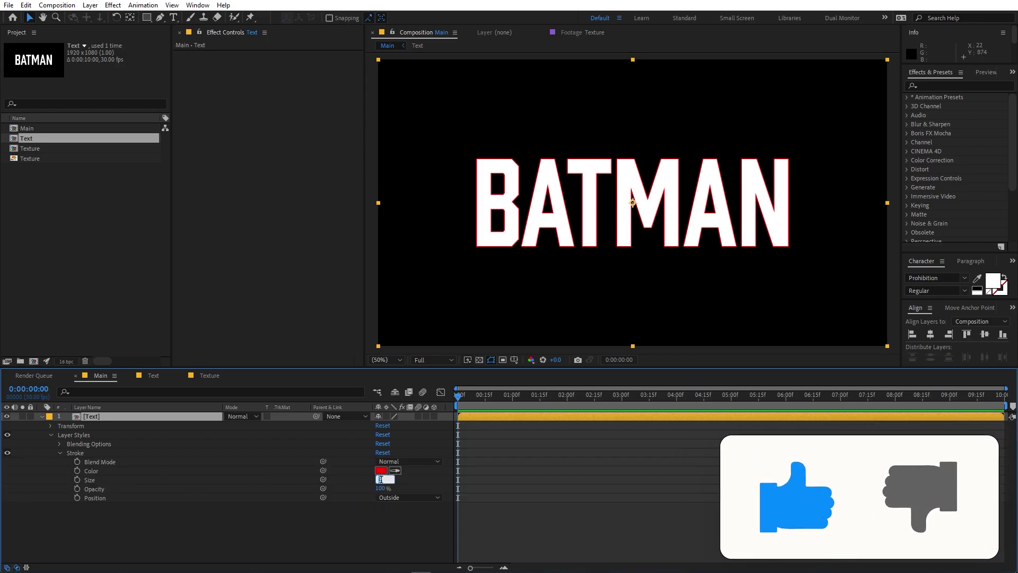
type("5")
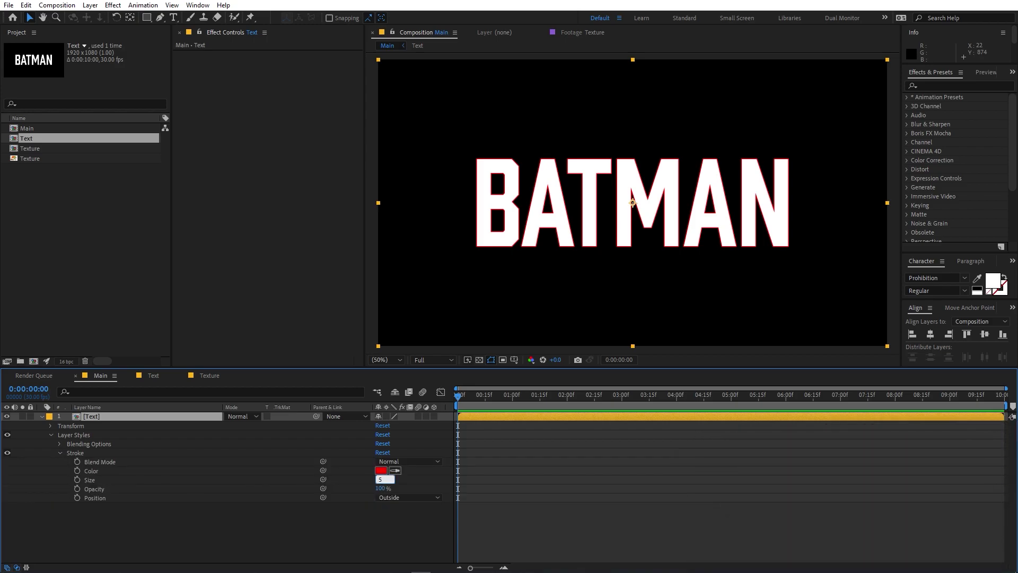
key("Return")
Change the stroke color to white (FFFFFF) and collapse the Text layer's properties.
left_click(381, 471)
left_click(100, 240)
left_click(340, 241)
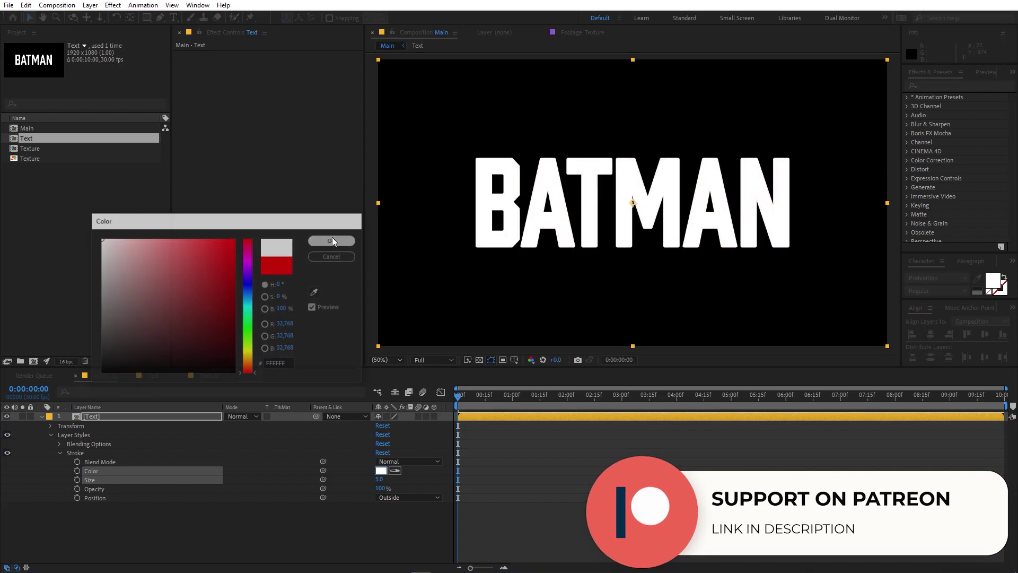
key("u")
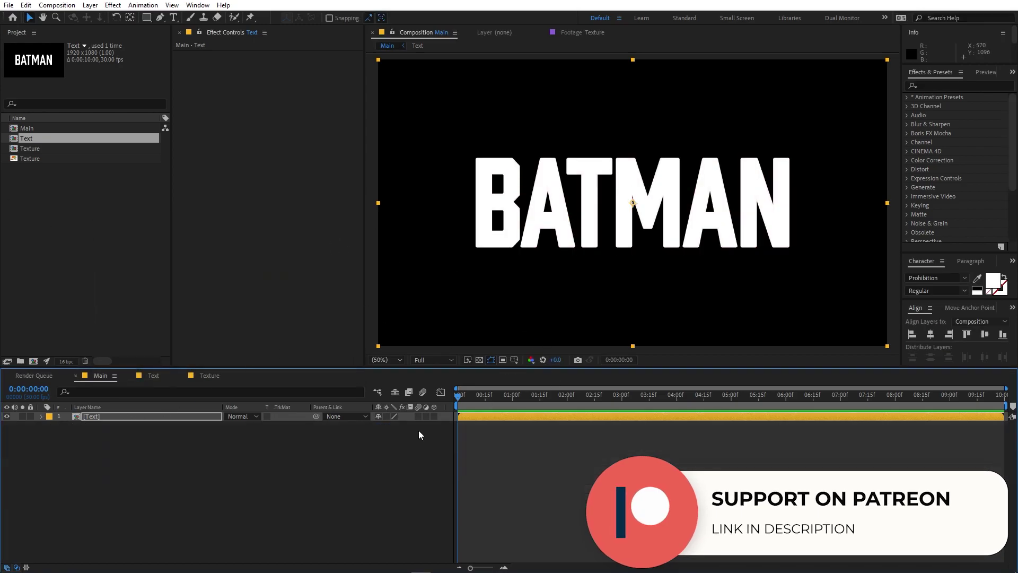
Pre-compose the stroked Text layer as "Text Stroke", moving all attributes into the new composition.
left_click(104, 415)
right_click(103, 415)
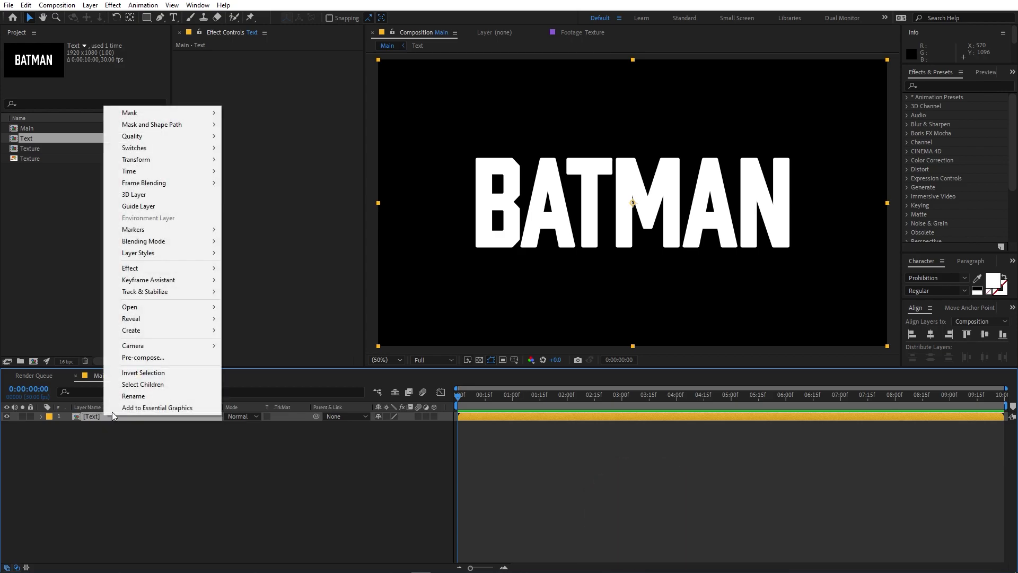
left_click(160, 358)
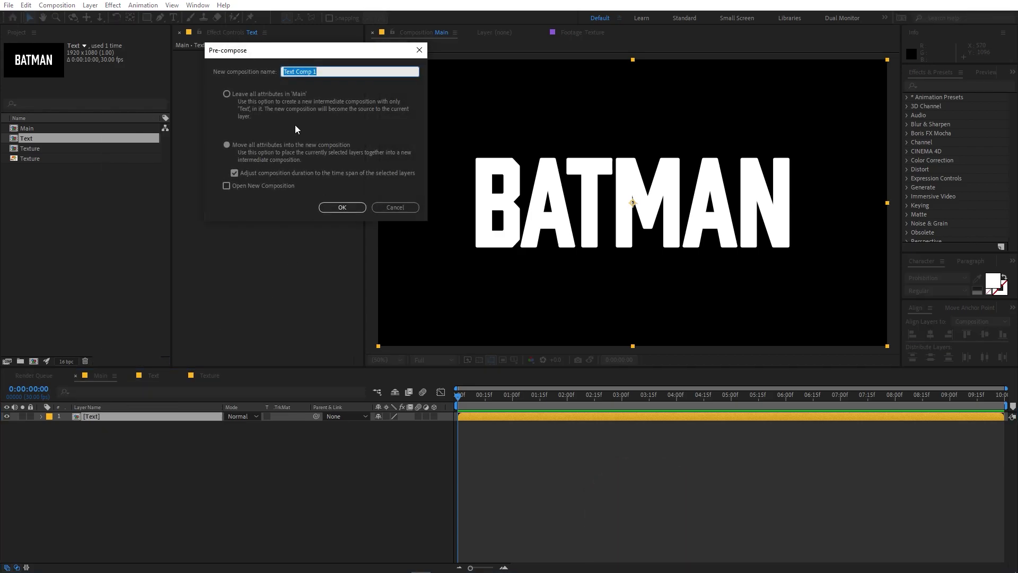
left_click(229, 144)
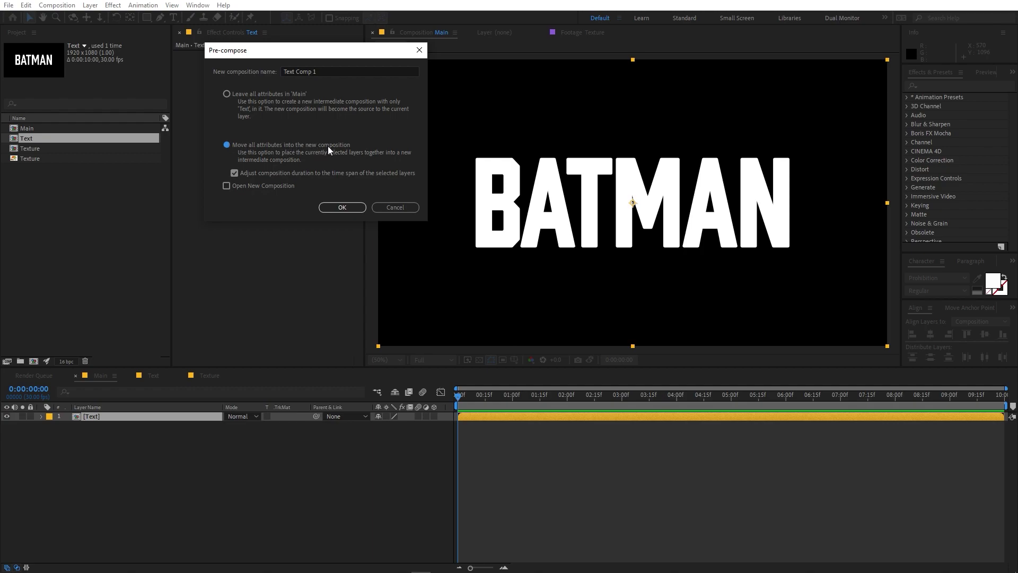
left_click(326, 70)
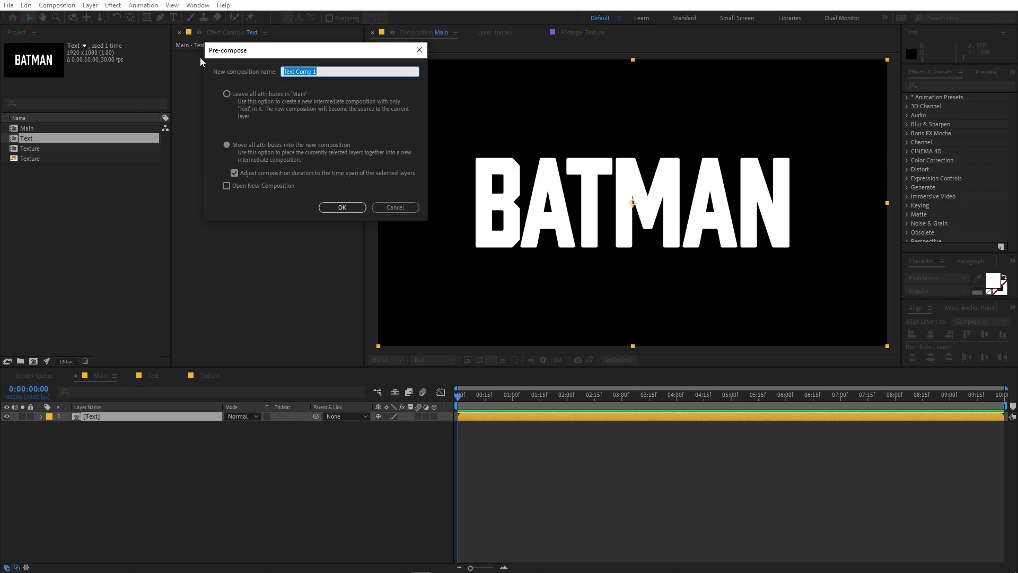
type("Text Stroke")
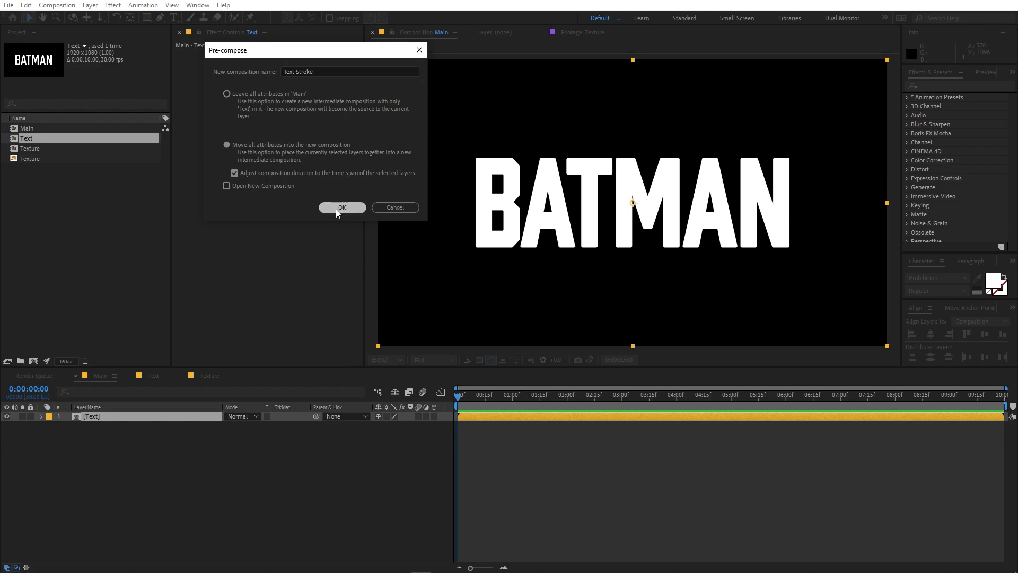
left_click(336, 209)
left_click(164, 487)
Add the Text composition to Main above the Text Stroke layer.
left_click(73, 229)
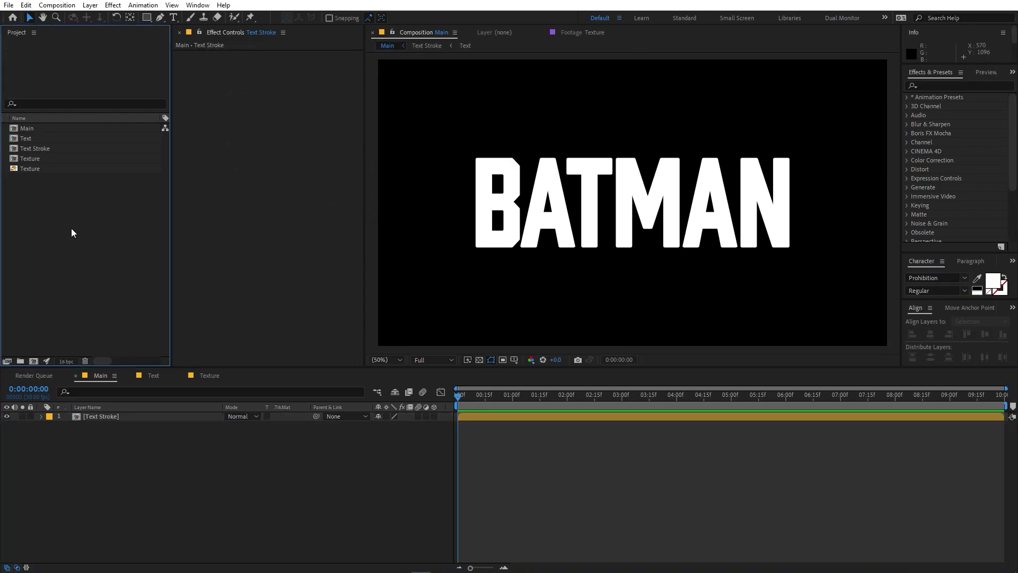
left_click(24, 139)
mouse_move(25, 142)
left_mouse_down()
mouse_move(104, 254)
mouse_move(98, 414)
left_mouse_up()
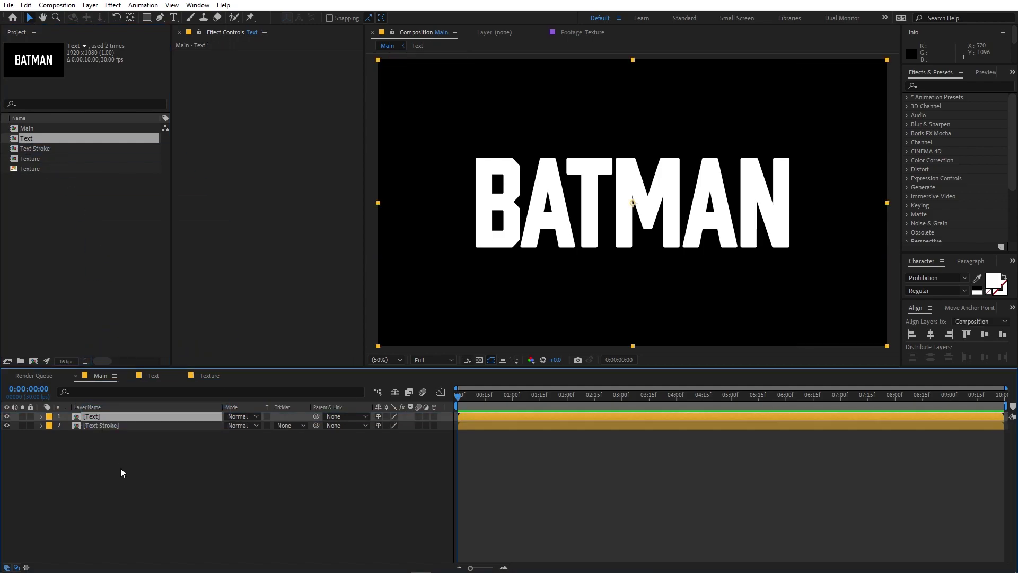
Set the Text Stroke layer's track matte to Alpha Inverted Matte using the Text layer, leaving only the outline.
left_click(107, 425)
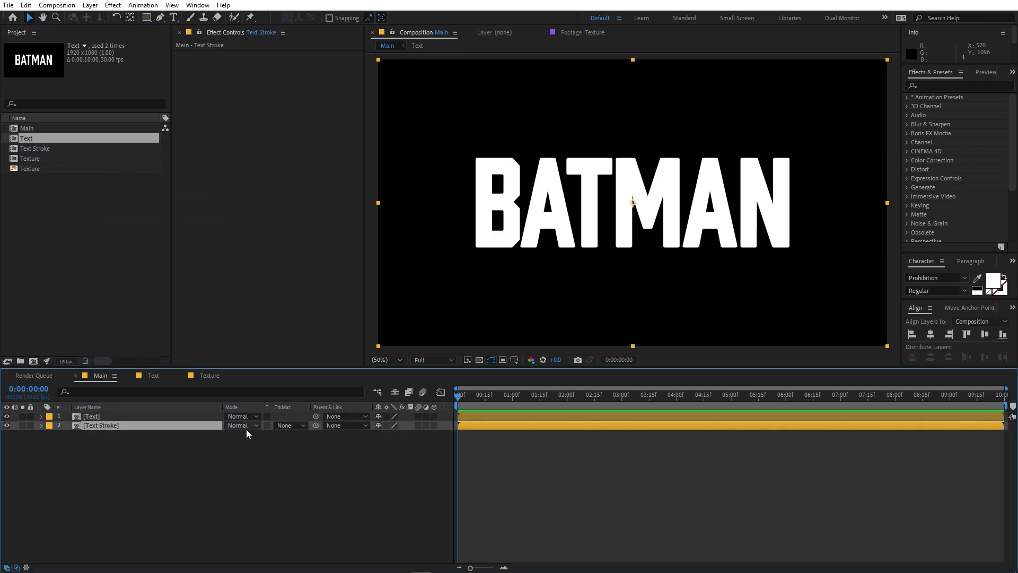
left_click(291, 427)
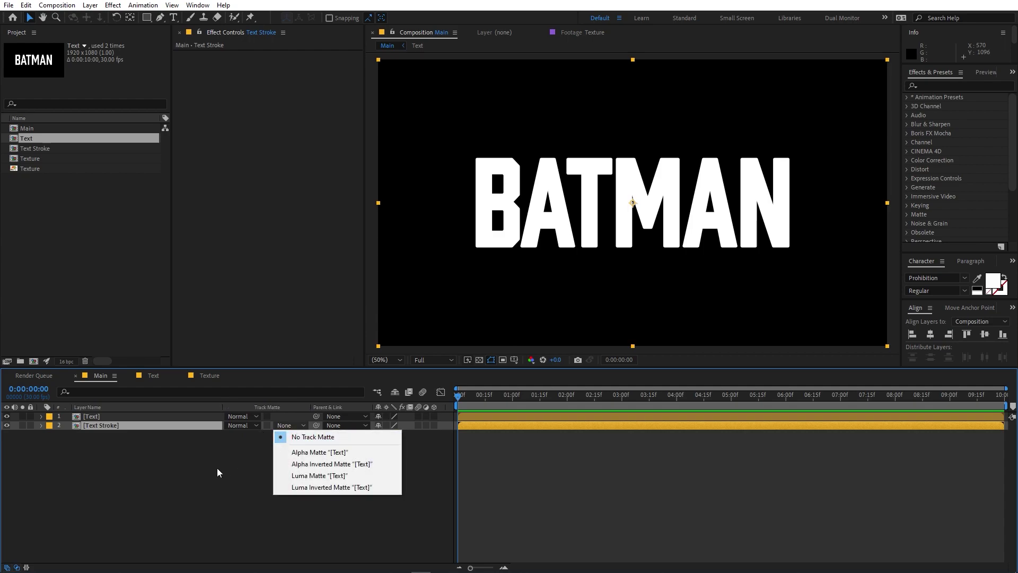
left_click(16, 567)
left_click(16, 568)
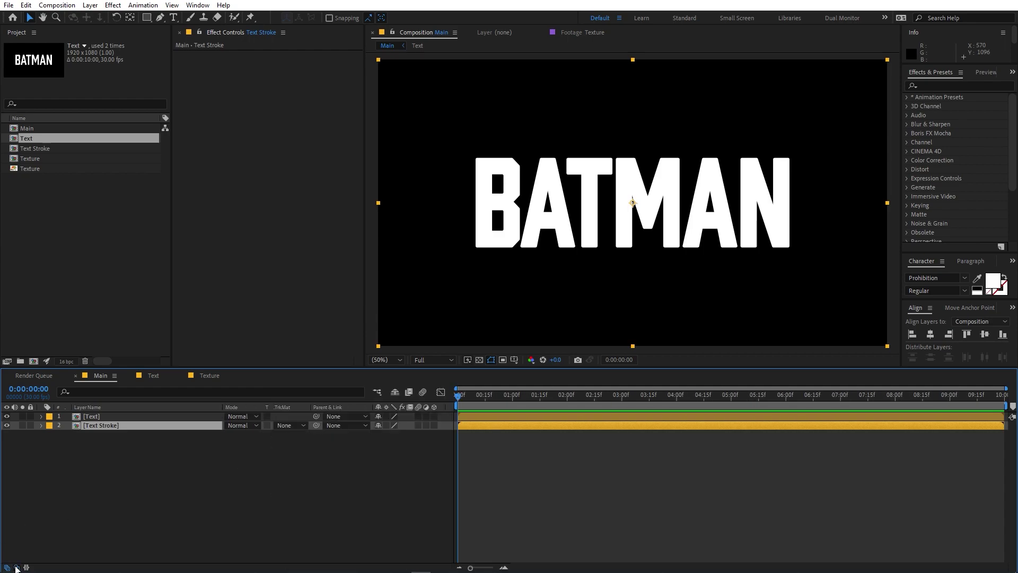
left_click(285, 427)
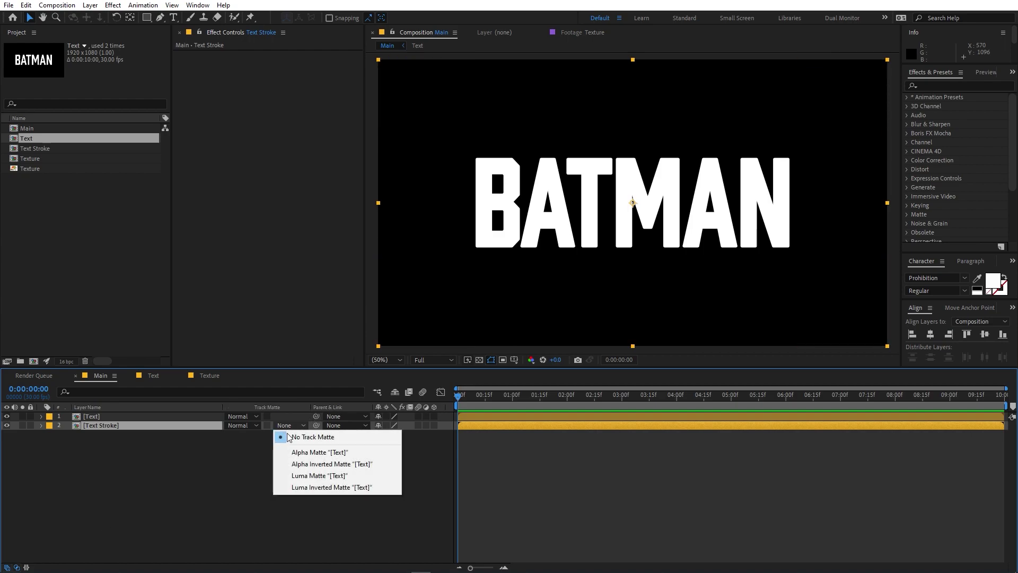
left_click(315, 464)
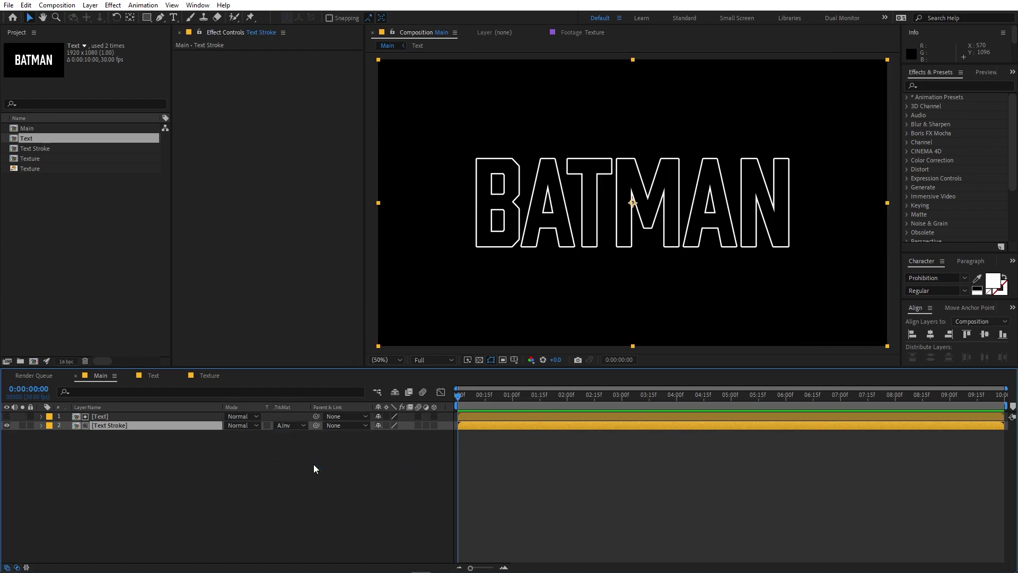
left_click(480, 363)
left_click(480, 361)
left_click(480, 362)
left_click(480, 362)
left_click(73, 493)
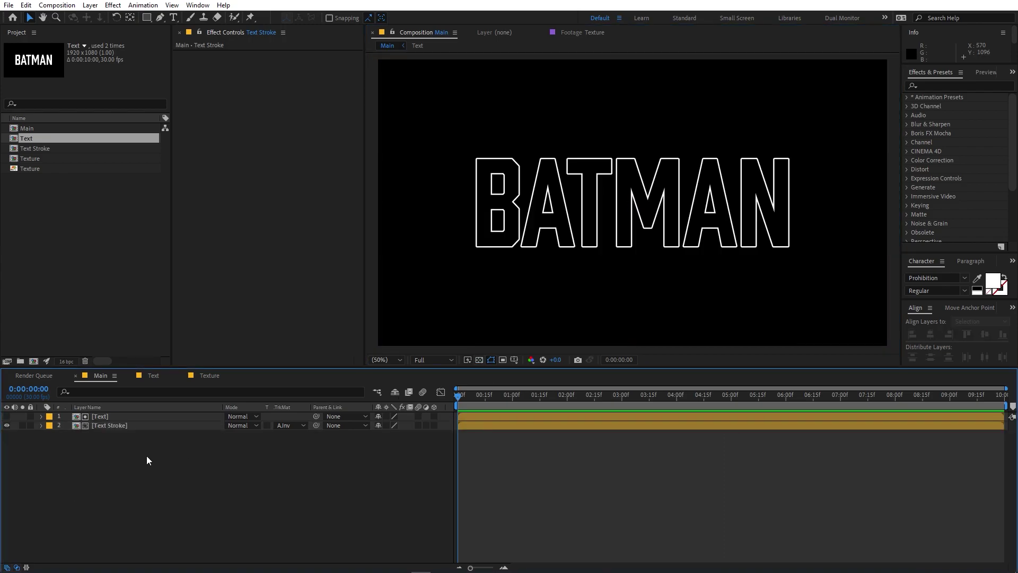
Pre-compose the Text and Text Stroke layers together into a composition named "Stroke".
left_click_drag(110, 434, 95, 416)
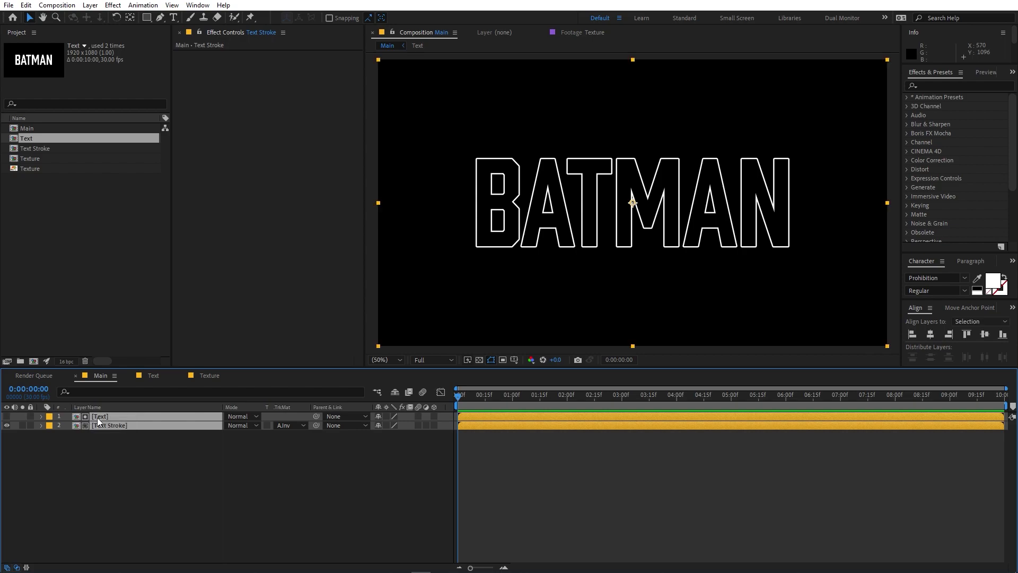
right_click(97, 417)
left_click(143, 359)
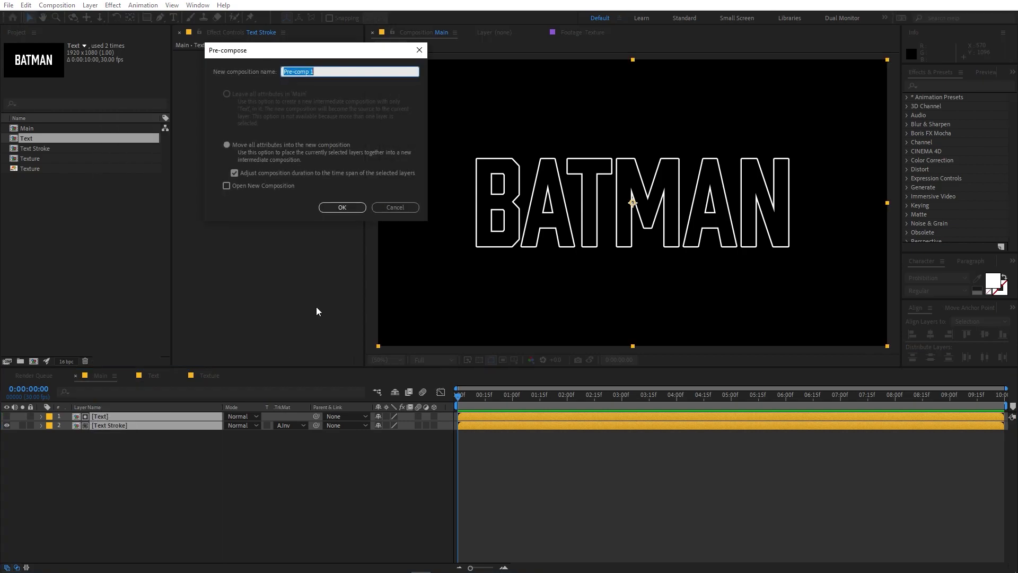
type("Stroke")
left_click(342, 207)
Add the Text composition to Main beneath the Stroke layer and check both layers by toggling their visibility.
left_click(26, 148)
left_click_drag(27, 148, 84, 427)
left_click(156, 484)
left_click(96, 426)
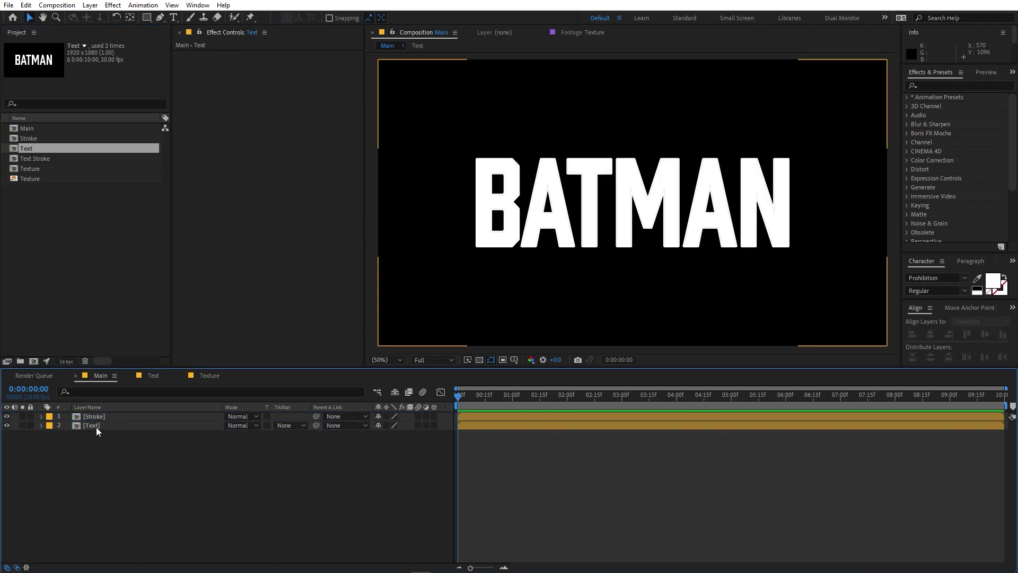
left_click(8, 425)
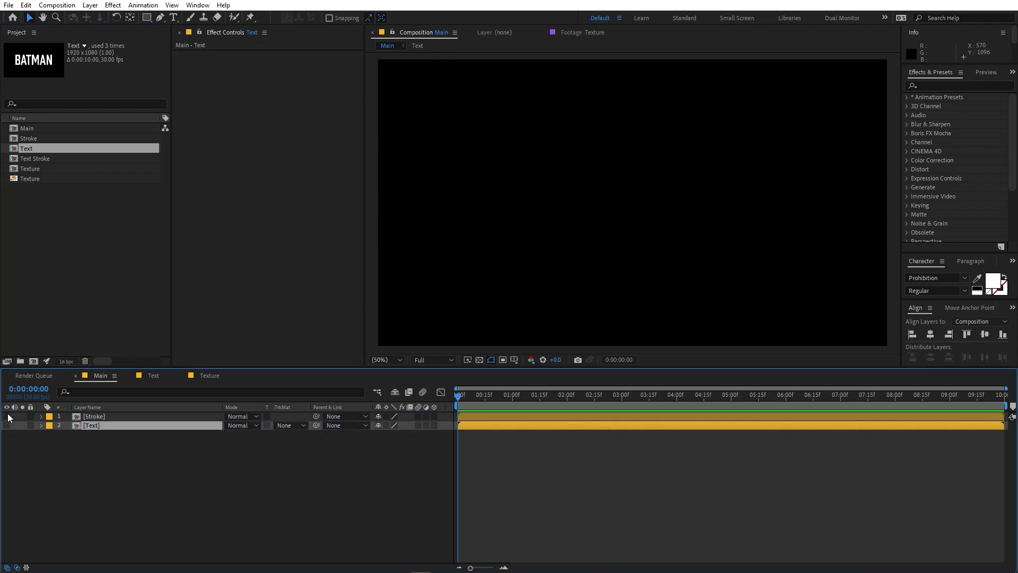
left_click(26, 435)
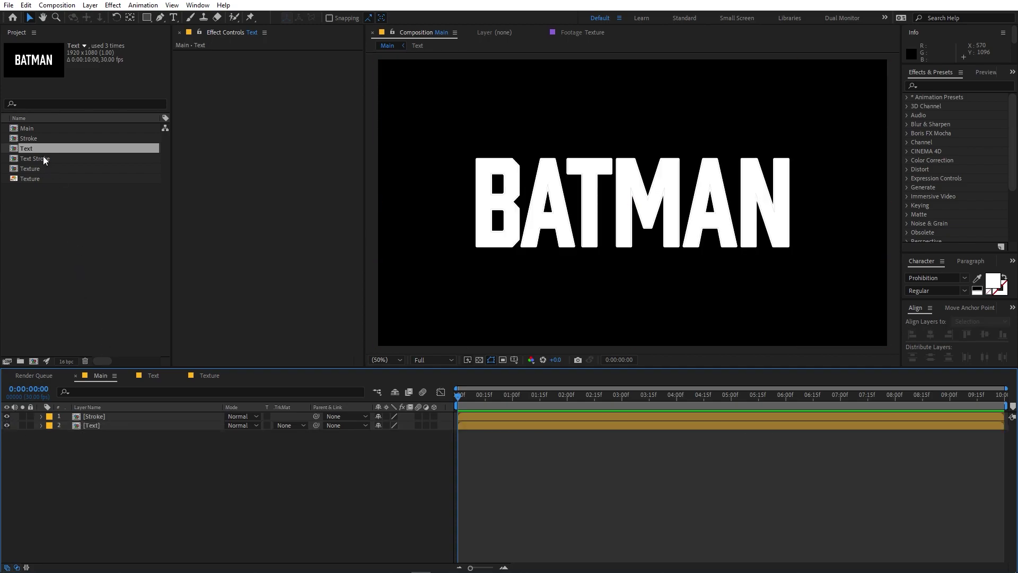
Add the Texture composition beneath the Text layer and set its track matte to Alpha Matte using the Text layer.
left_click_drag(30, 167, 100, 470)
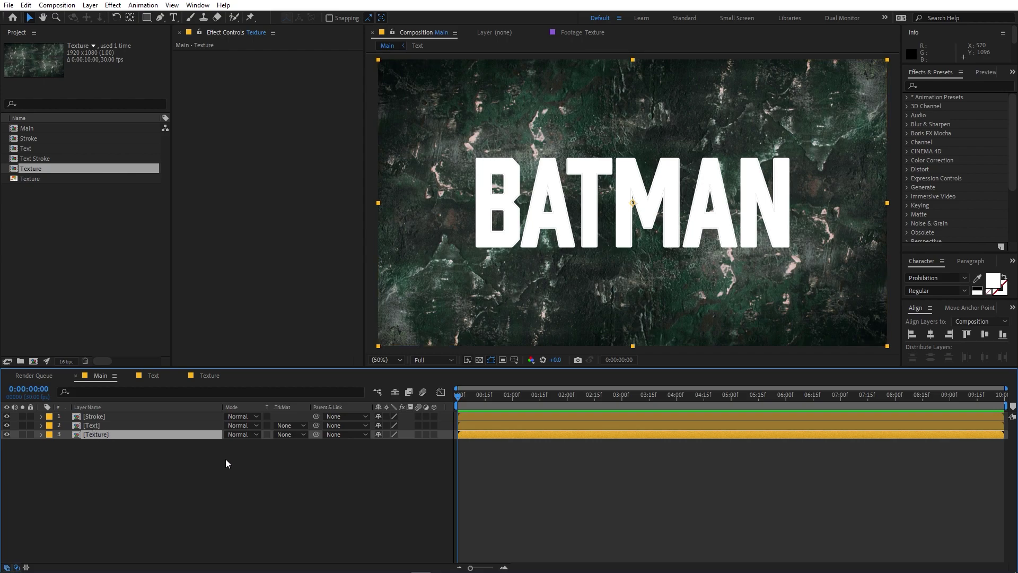
left_click(287, 435)
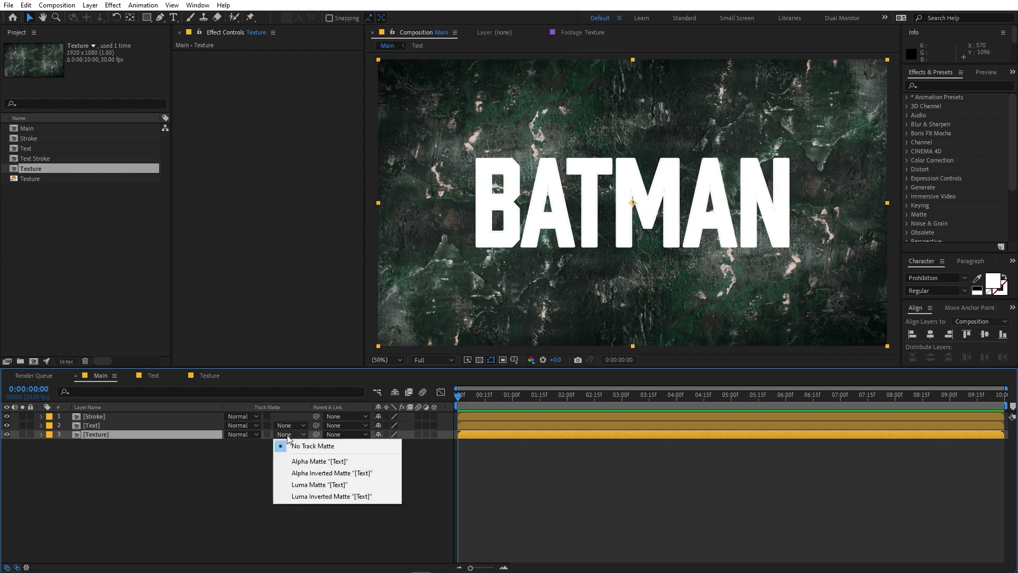
left_click(305, 462)
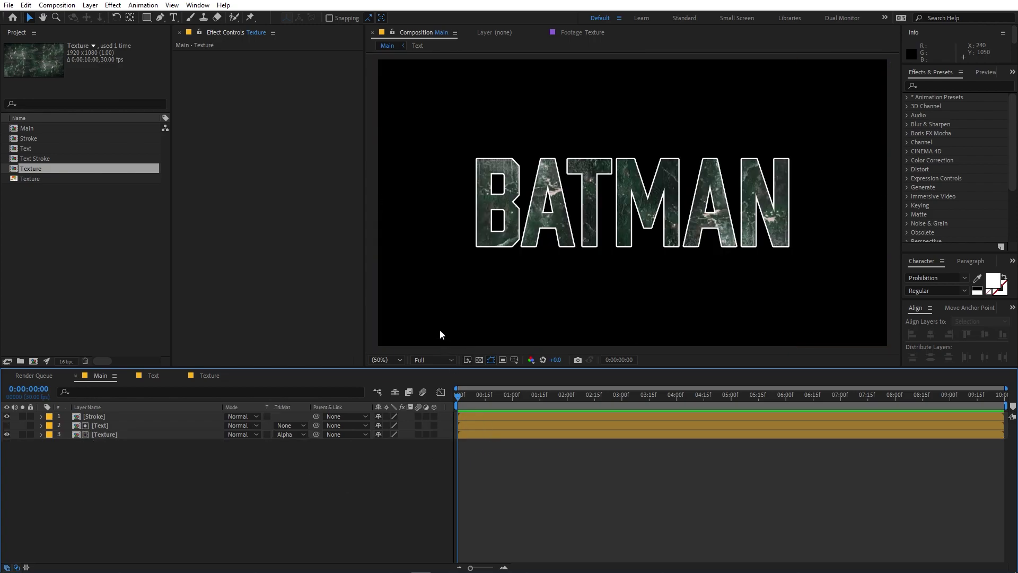
scroll(563, 191, "up", 2)
scroll(563, 191, "down", 2)
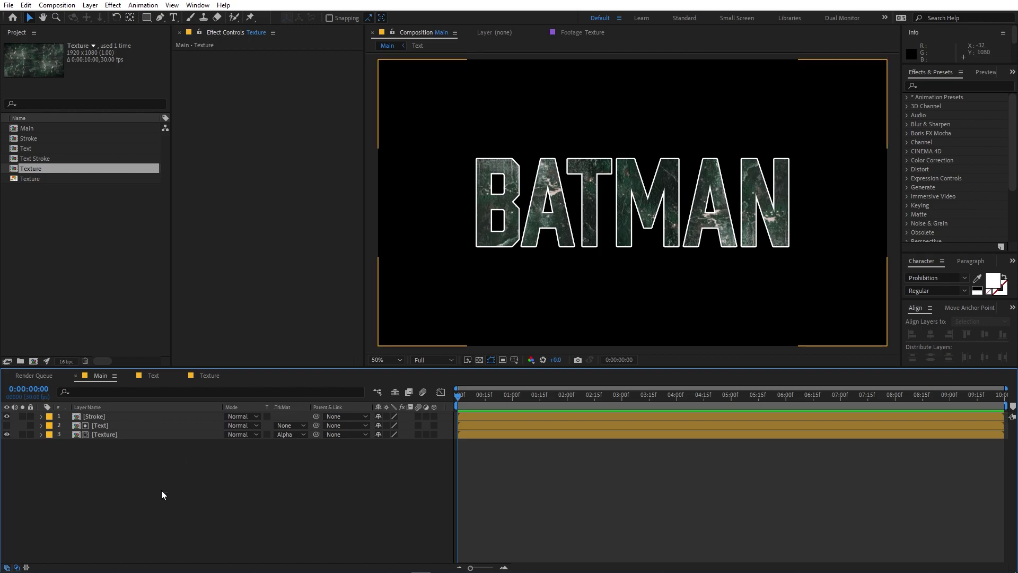
Find the Fractal Noise effect and apply it to the Stroke layer.
left_click(111, 418)
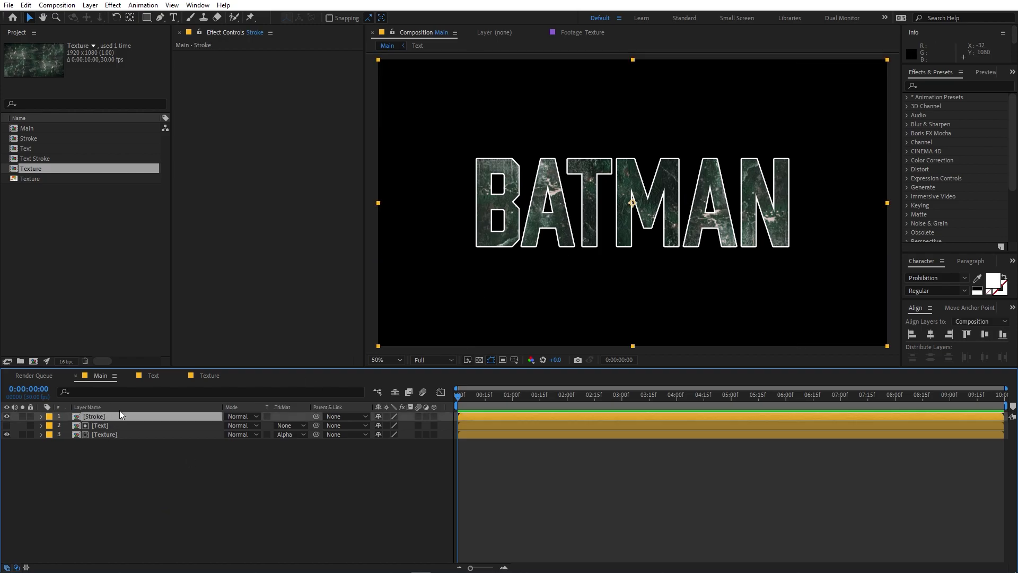
left_click(936, 85)
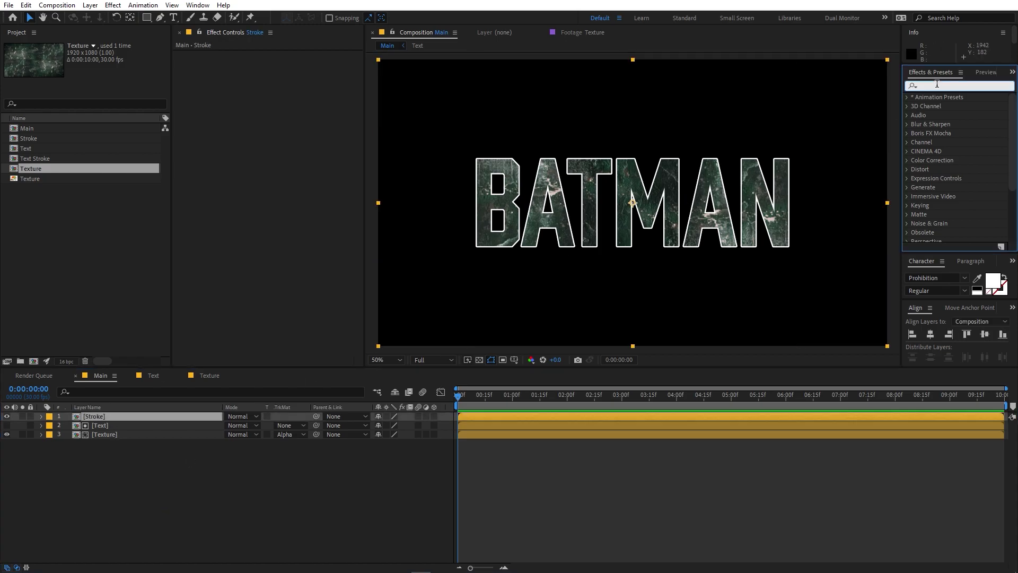
type("frac")
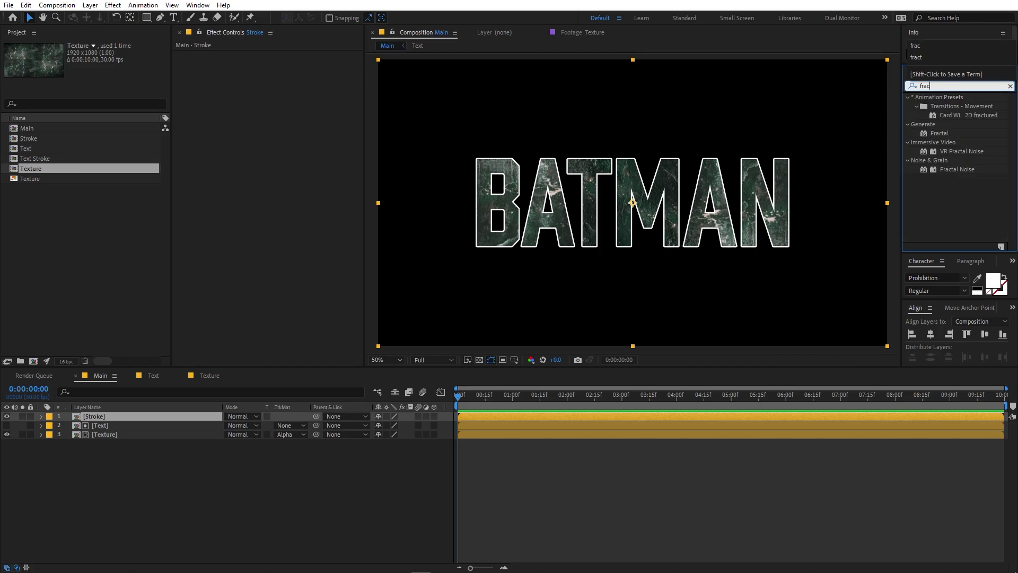
left_click(963, 171)
mouse_move(965, 173)
left_mouse_down()
mouse_move(103, 446)
mouse_move(123, 420)
left_mouse_up()
key("period")
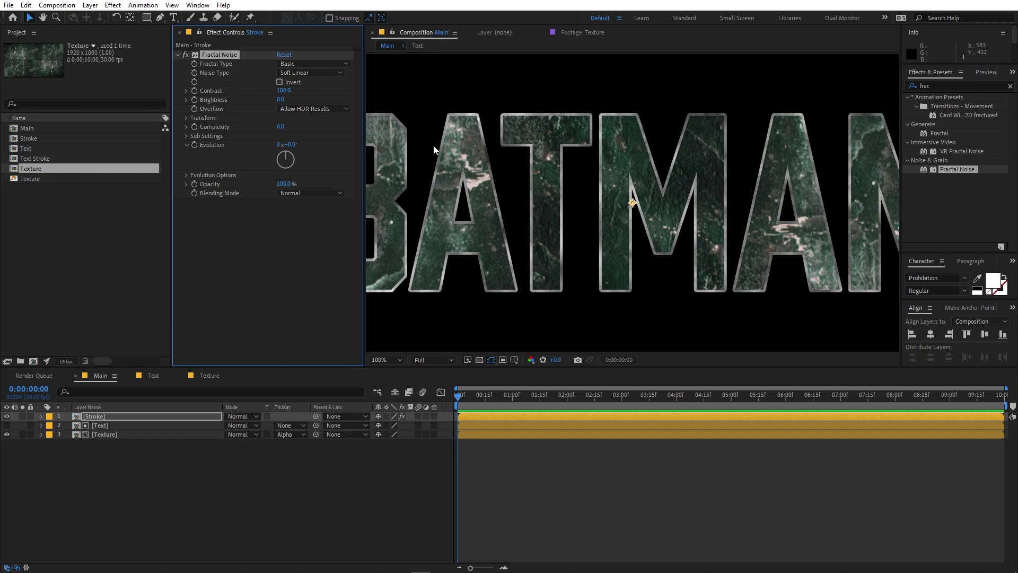
Set the Stroke layer's Fractal Noise contrast to 301, uniform scale to 300 and complexity to 3.
left_click_drag(285, 90, 370, 113)
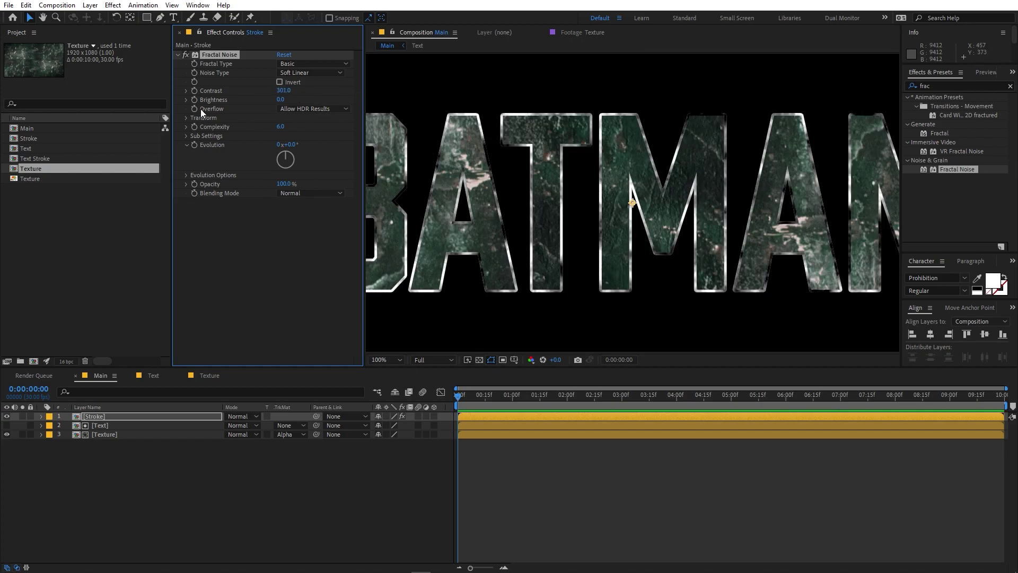
left_click(186, 117)
left_click_drag(281, 144, 290, 148)
left_click(290, 147)
type("300")
key("Return")
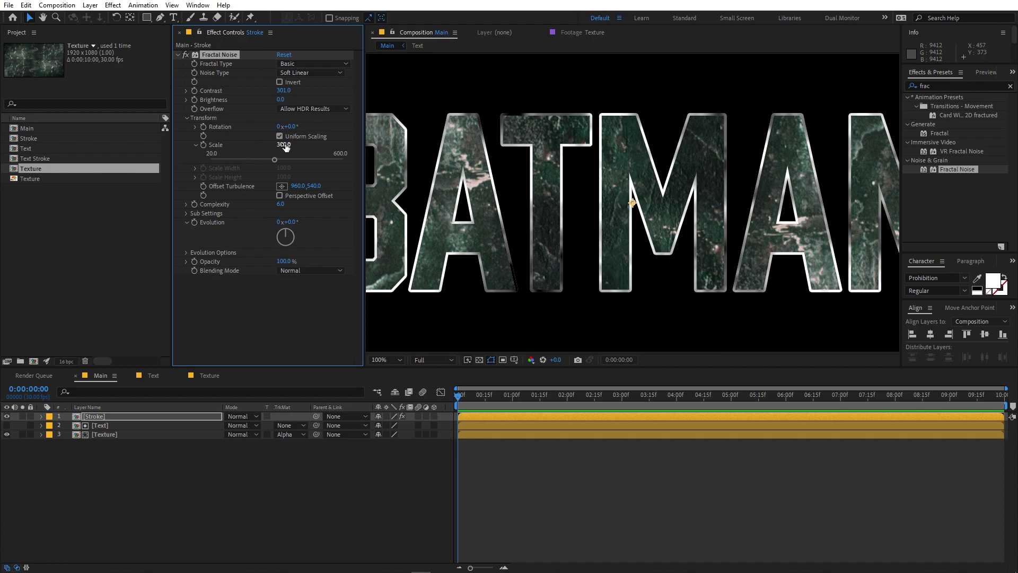
left_click_drag(277, 204, 272, 205)
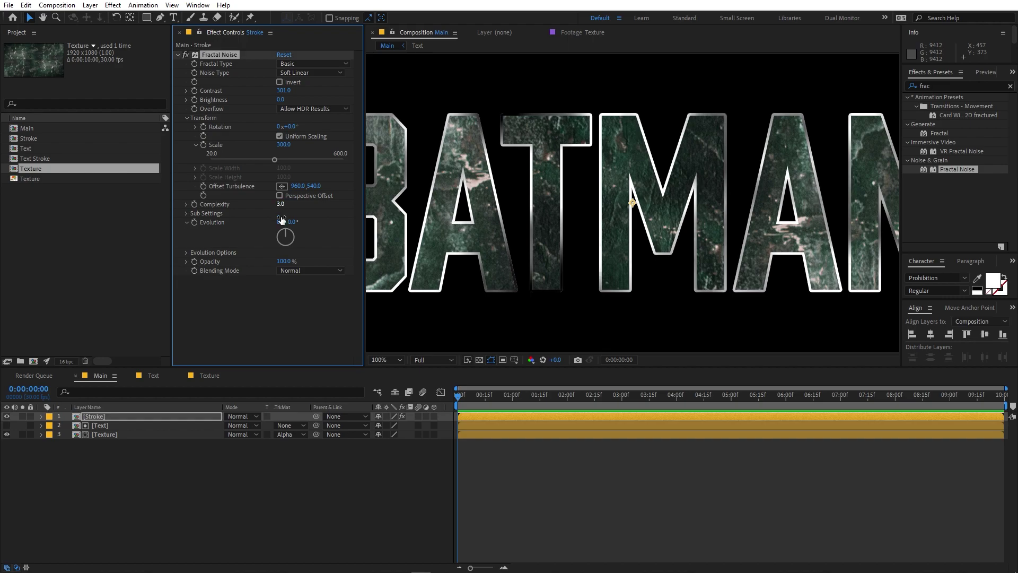
key("comma")
key("period")
key("comma")
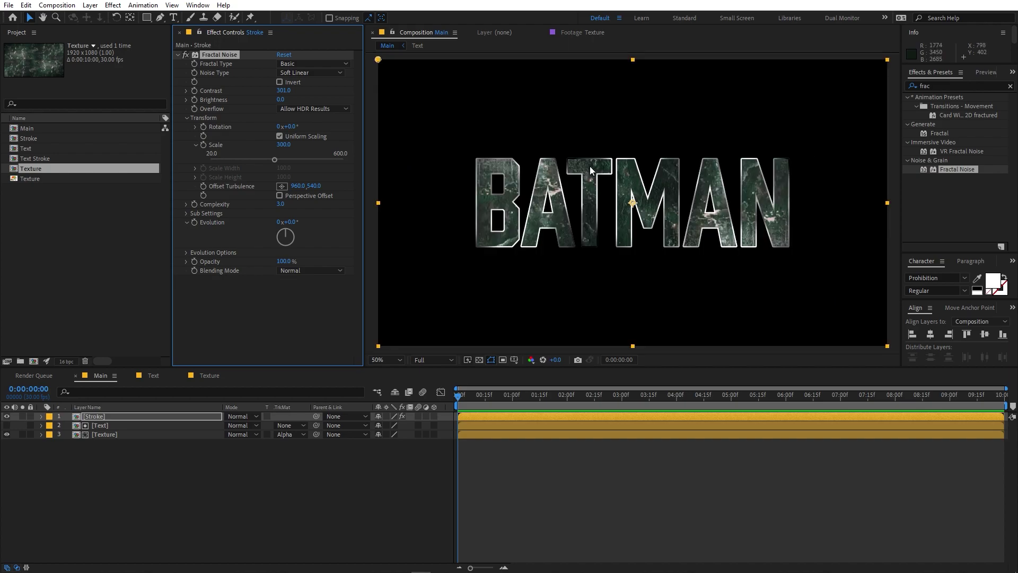
left_click(453, 219)
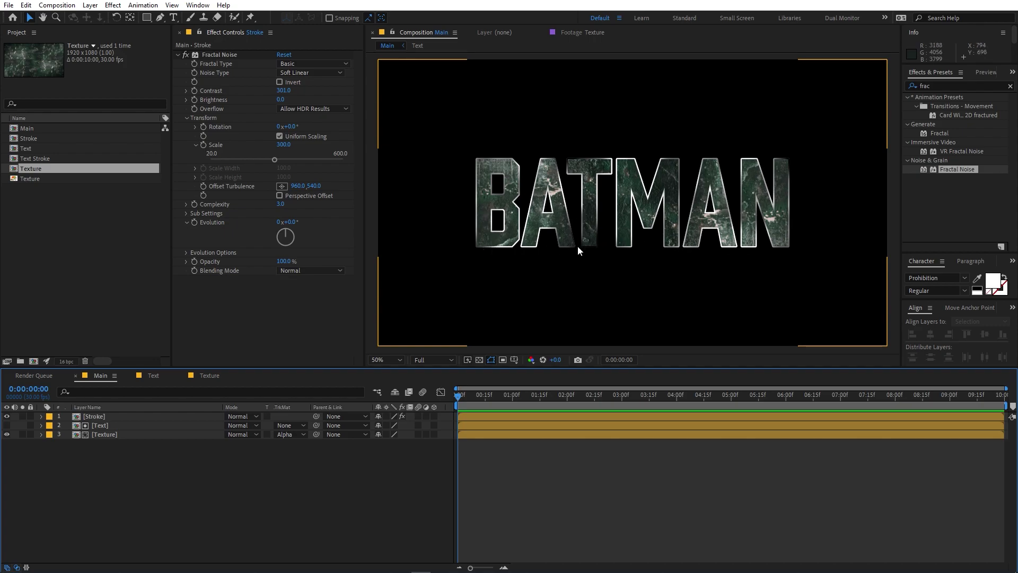
Add another copy of the Text composition to Main beneath the Texture layer.
left_click(105, 248)
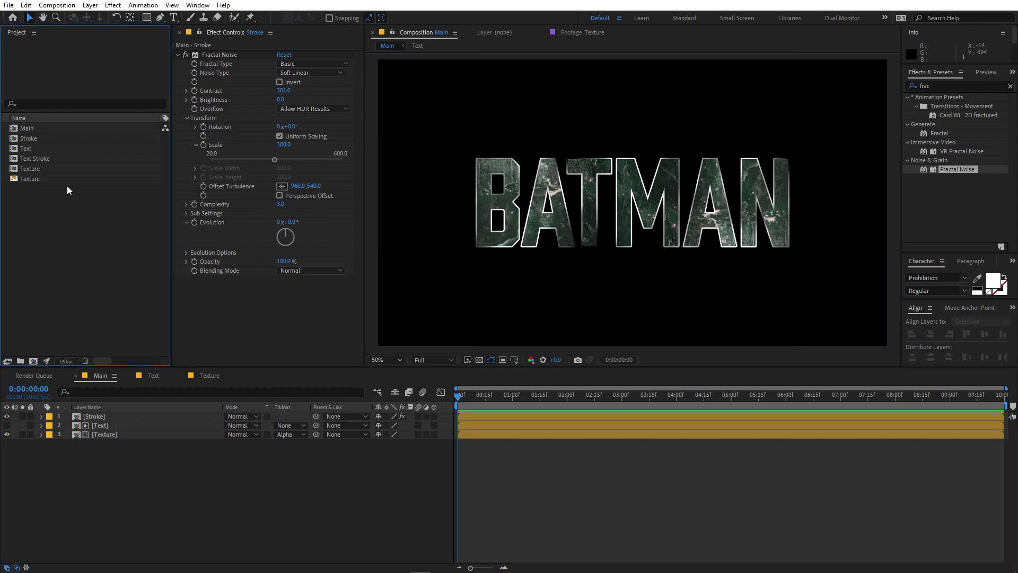
left_click(28, 150)
left_click_drag(35, 152, 100, 479)
left_click(100, 479)
left_click(100, 443)
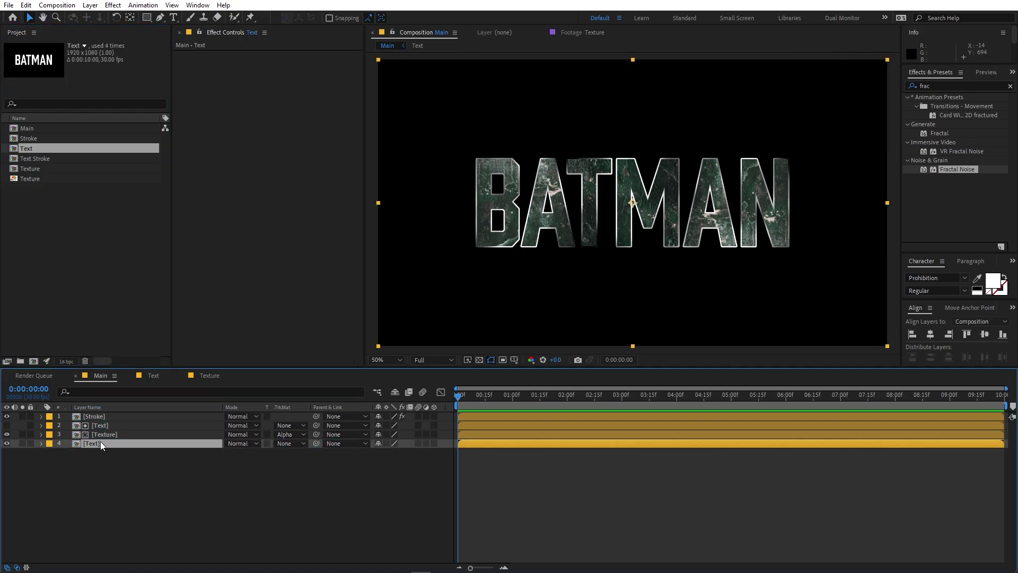
Find the CC Radial Blur effect and apply it to the bottom Text layer.
left_click(942, 85)
type("cc radi")
left_click_drag(949, 106, 163, 446)
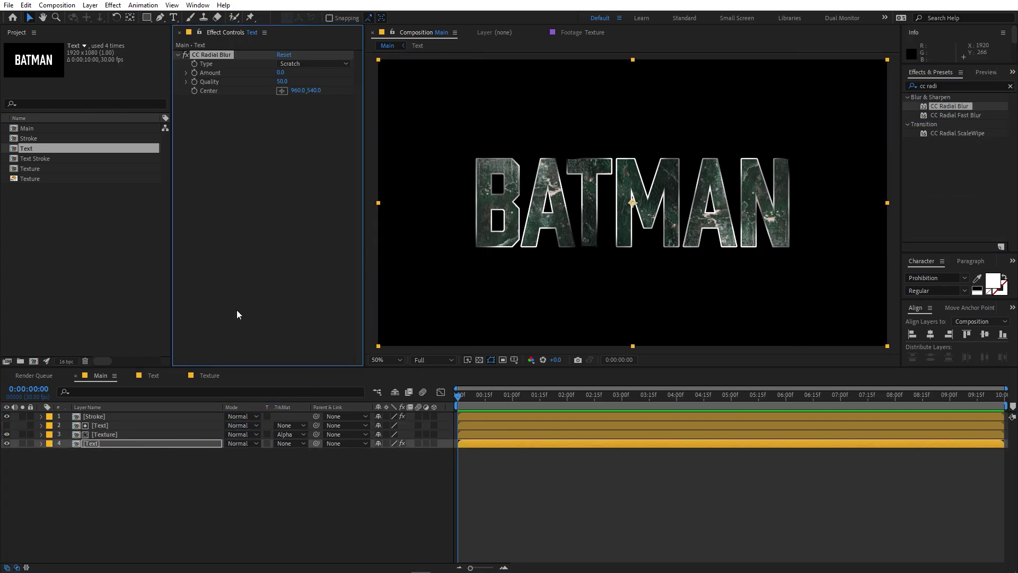
Set the CC Radial Blur type to Fading Zoom and its amount to -30.
left_click(291, 65)
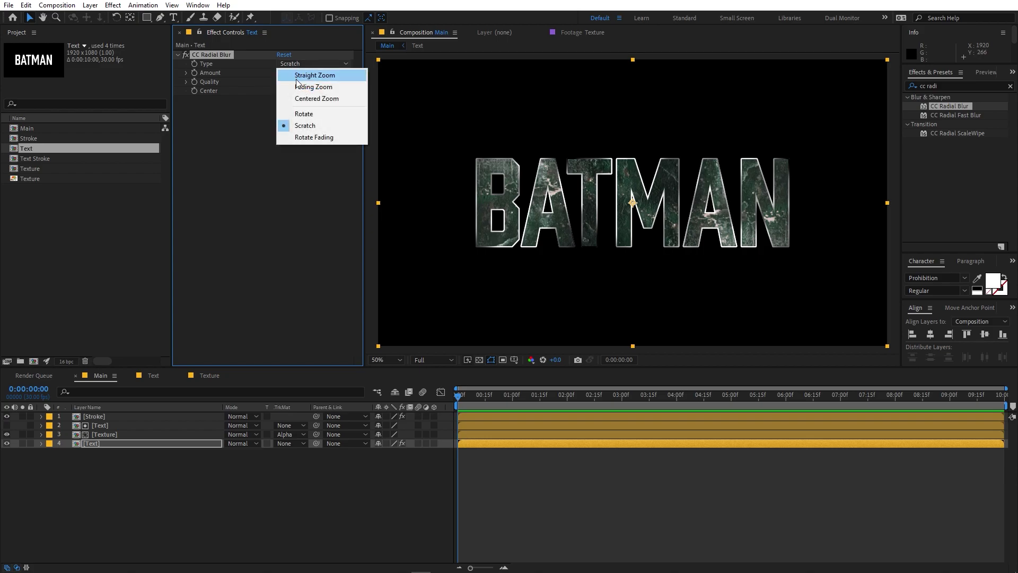
left_click(304, 88)
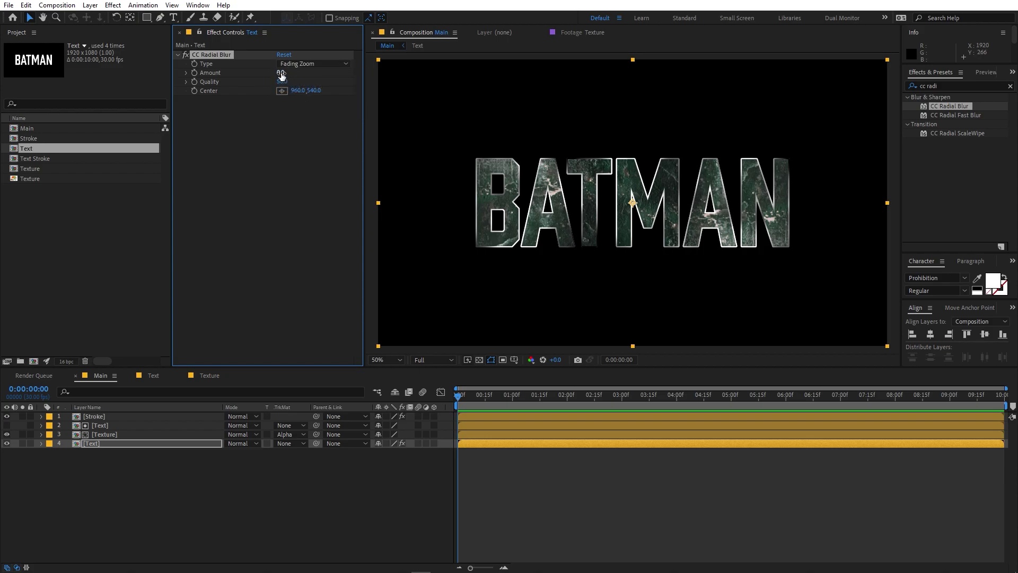
left_click_drag(281, 72, 262, 74)
left_click(277, 74)
type("-")
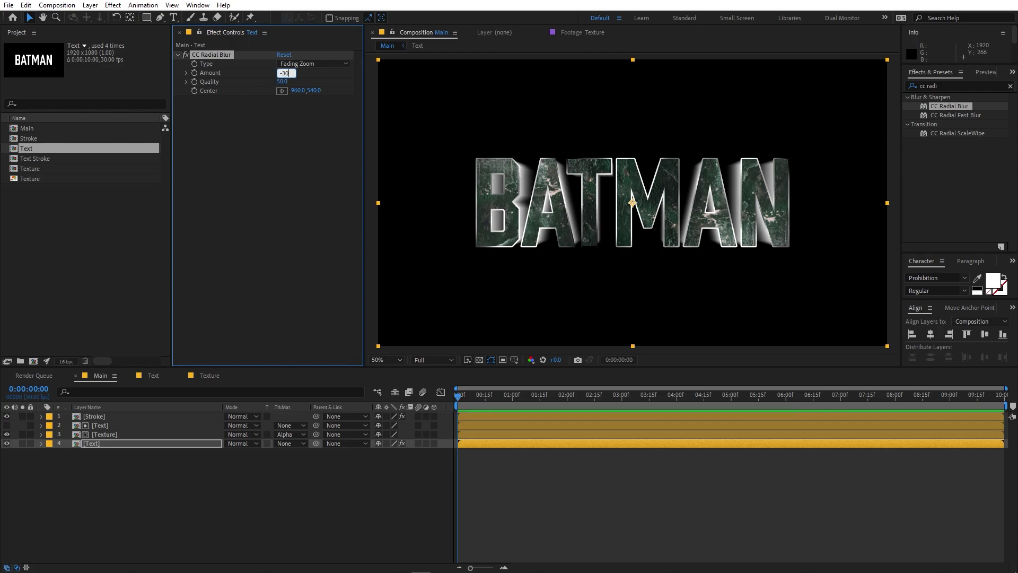
type("30")
key("Return")
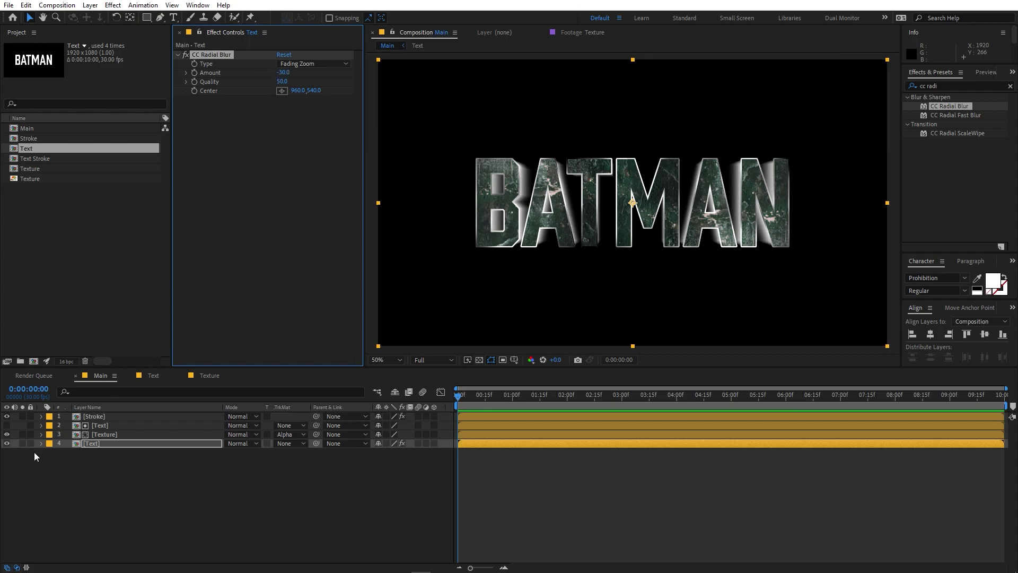
Solo the blurred Text layer and apply the Curves effect after its CC Radial Blur.
left_click(21, 443)
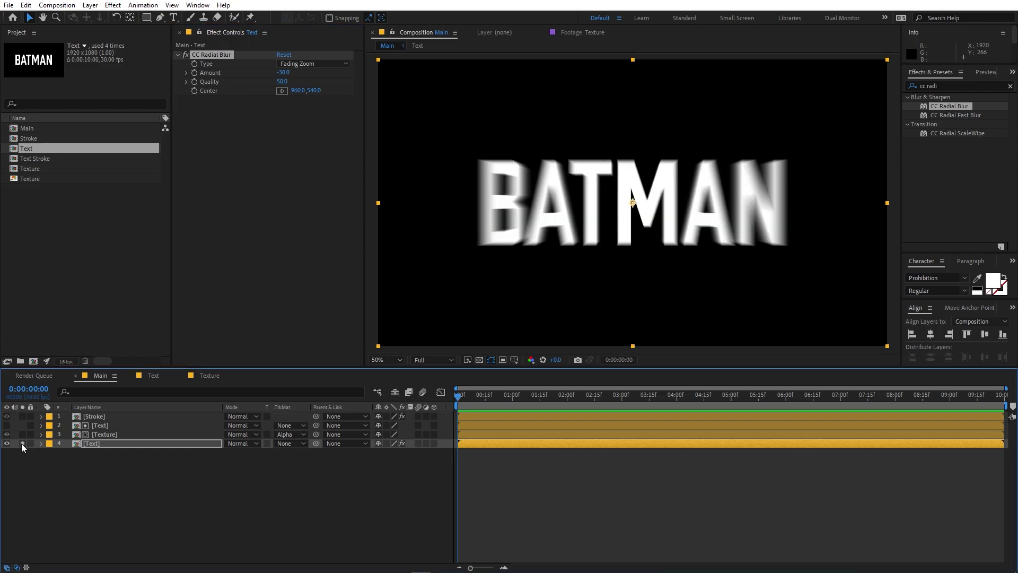
left_click(949, 86)
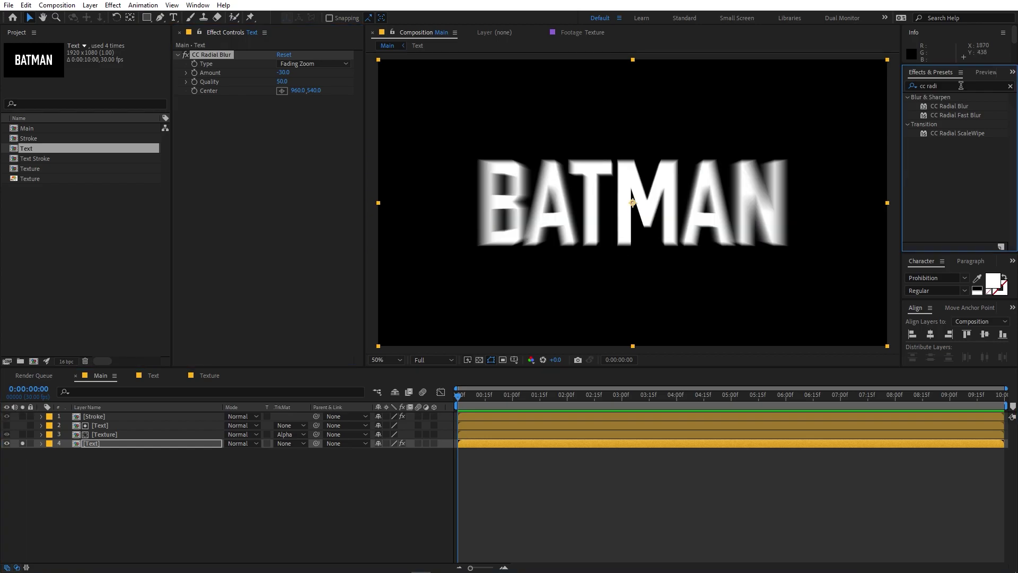
type("curv")
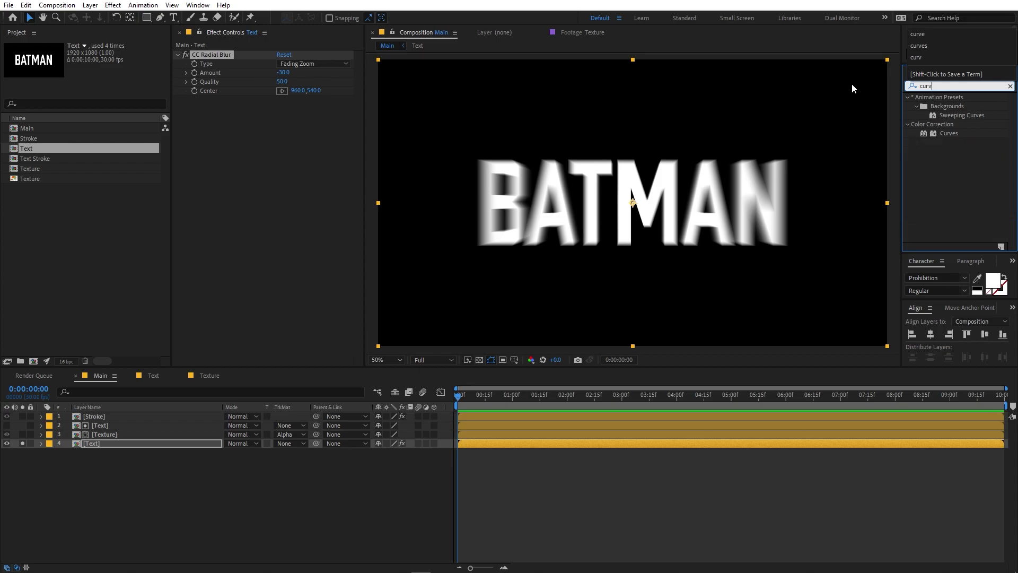
left_click_drag(949, 129, 395, 183)
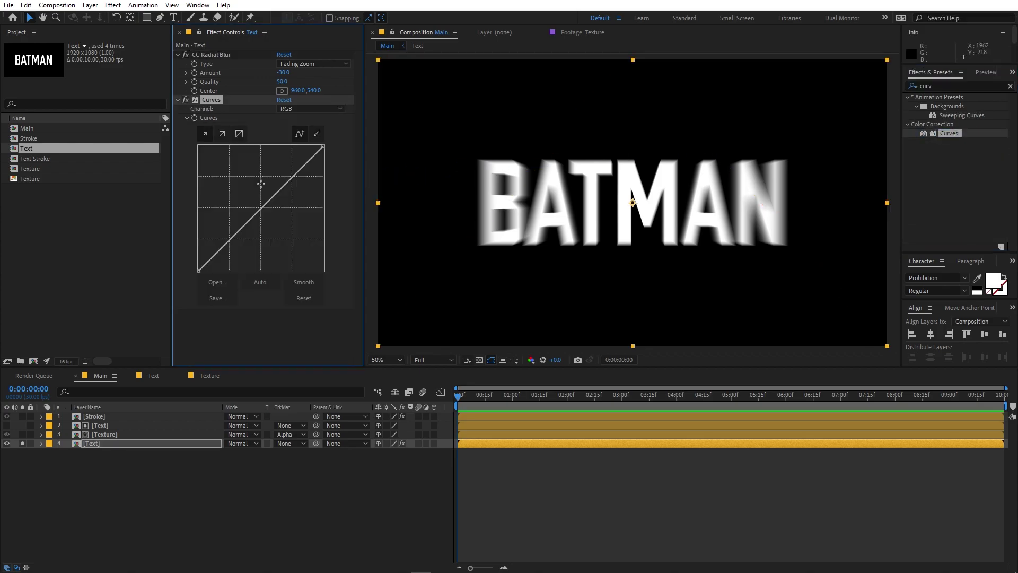
Raise the Alpha channel curve fully into the upper-left corner of the graph, and turn off the Text layer's solo.
left_click(305, 108)
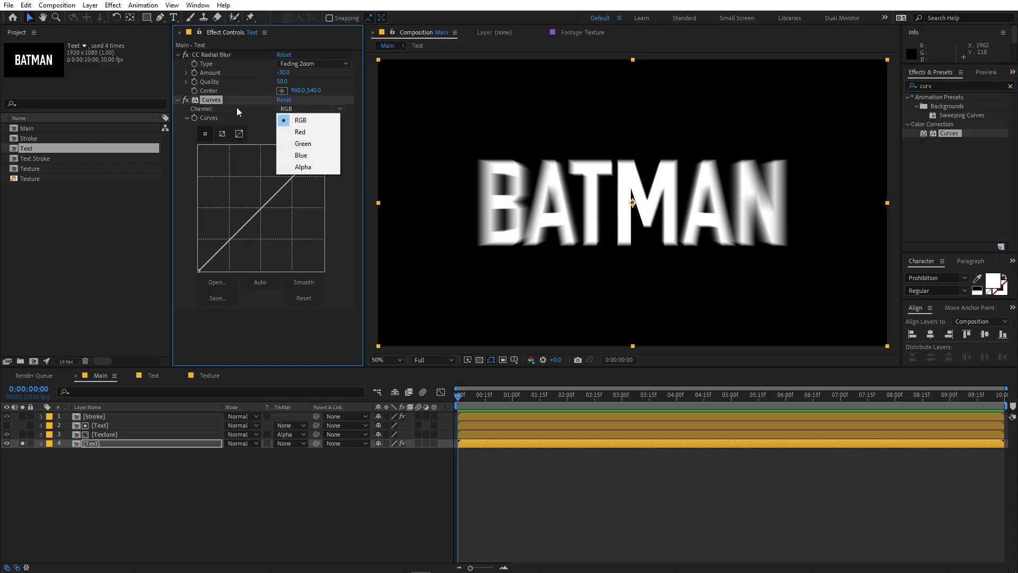
left_click(302, 166)
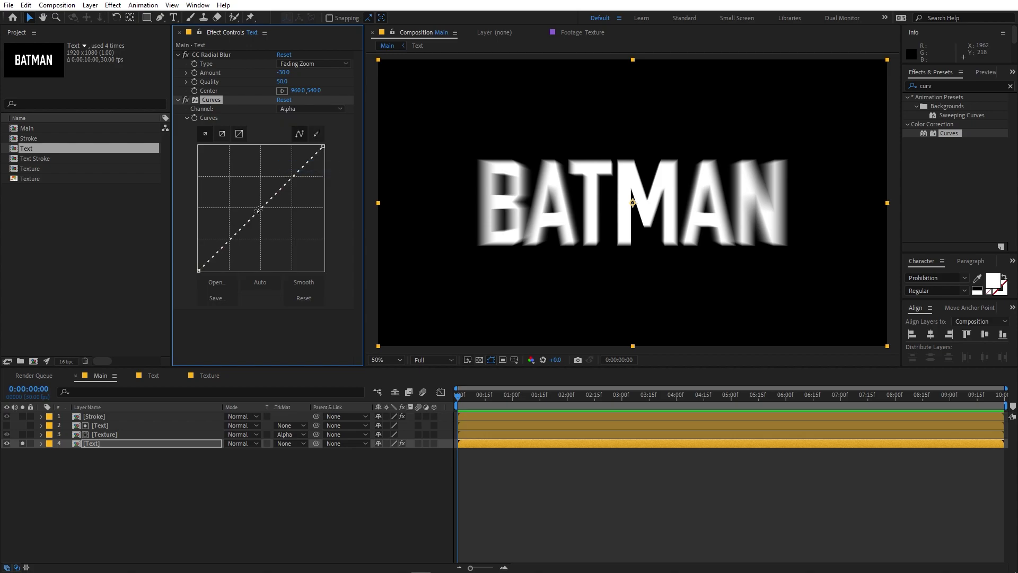
left_click_drag(259, 208, 200, 147)
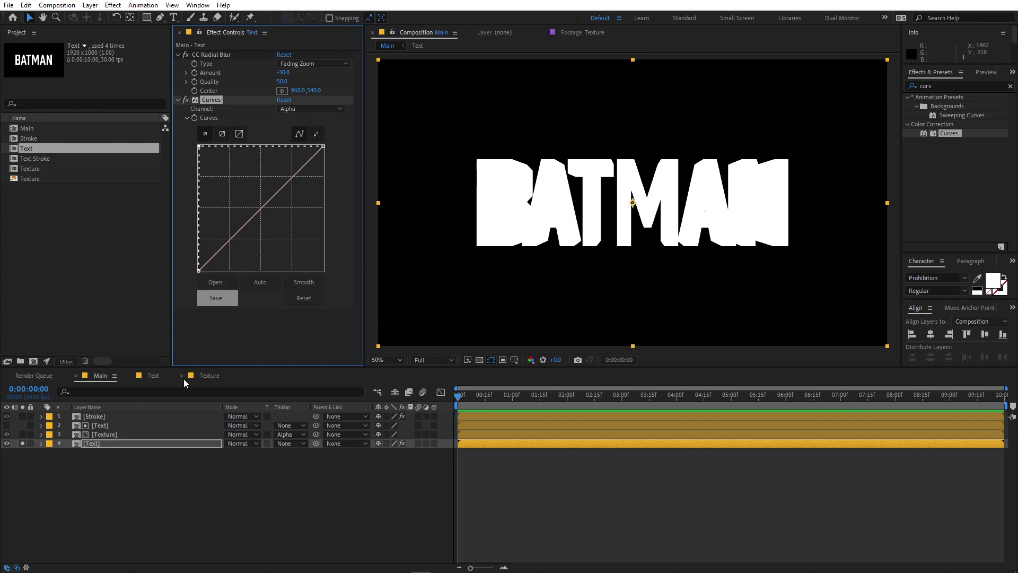
left_click(22, 444)
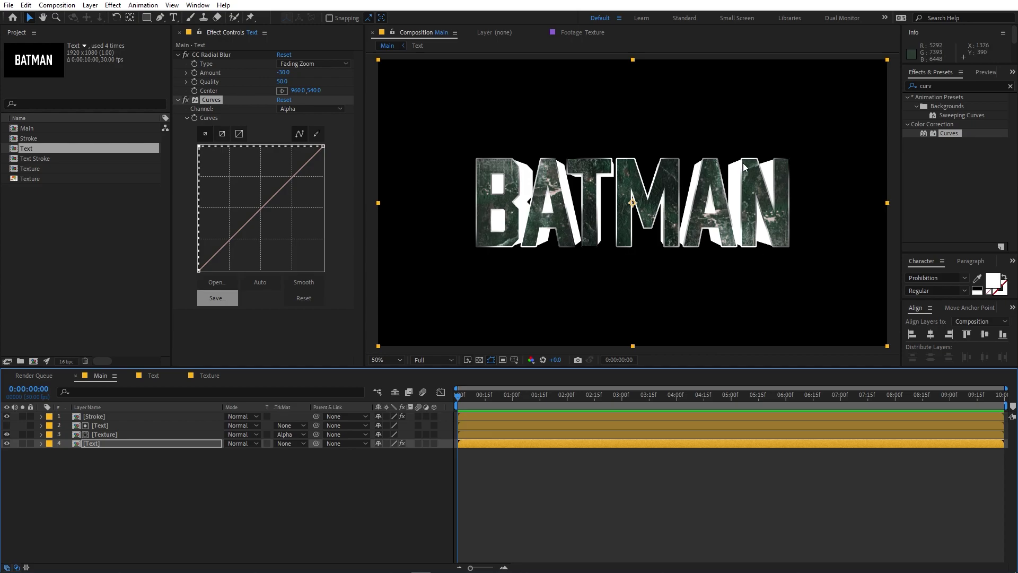
Find the Fractal Noise effect and apply it to the bottom Text layer.
left_click(122, 443)
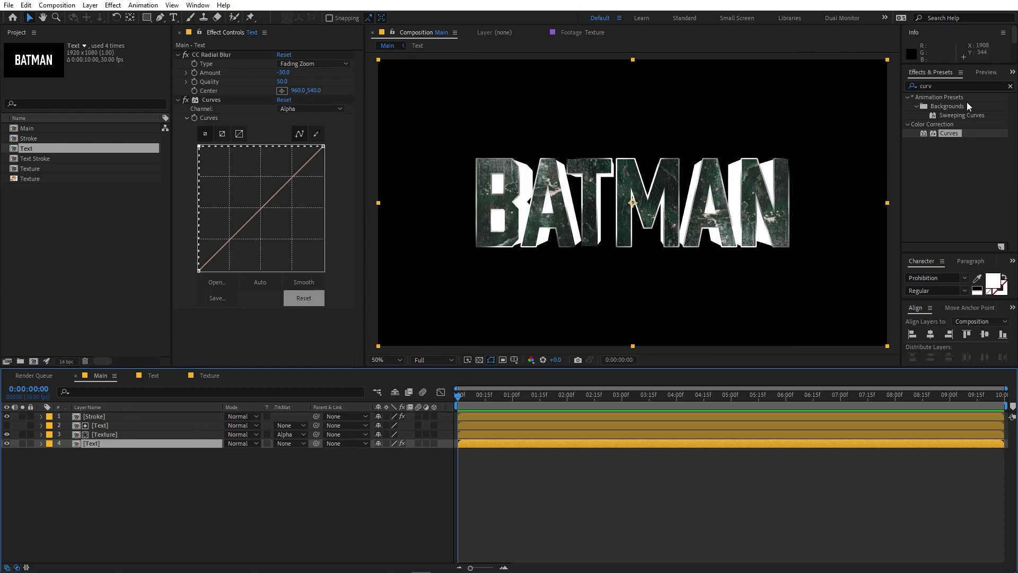
double_click(937, 86)
type("frac")
left_click_drag(957, 169, 164, 445)
Set the bottom Text layer's Fractal Noise contrast to 272, brightness to 37, scale to 194 and complexity to 4.2.
left_click_drag(284, 258, 382, 260)
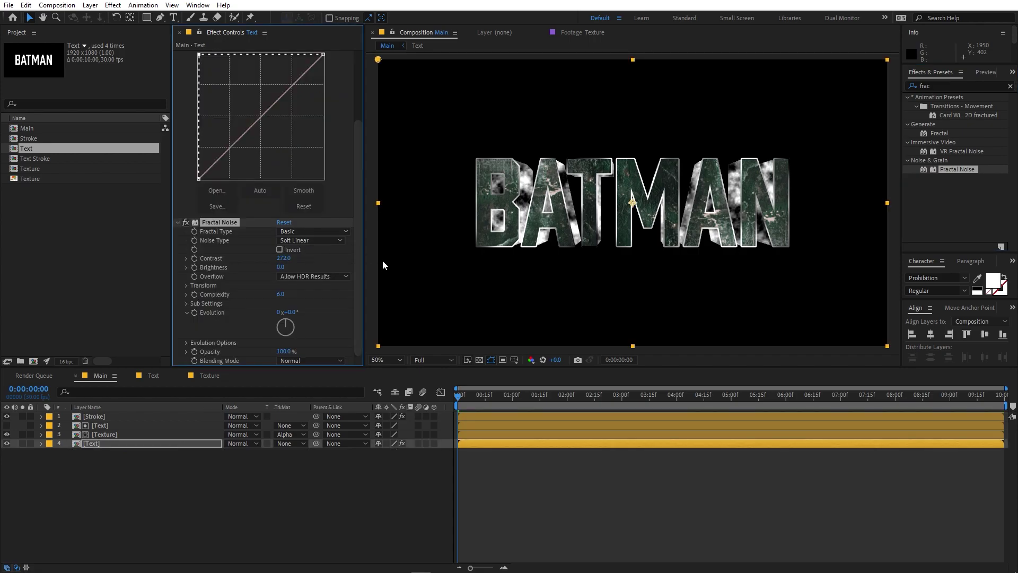
mouse_move(281, 287)
left_mouse_down()
mouse_move(318, 287)
mouse_move(300, 289)
left_mouse_up()
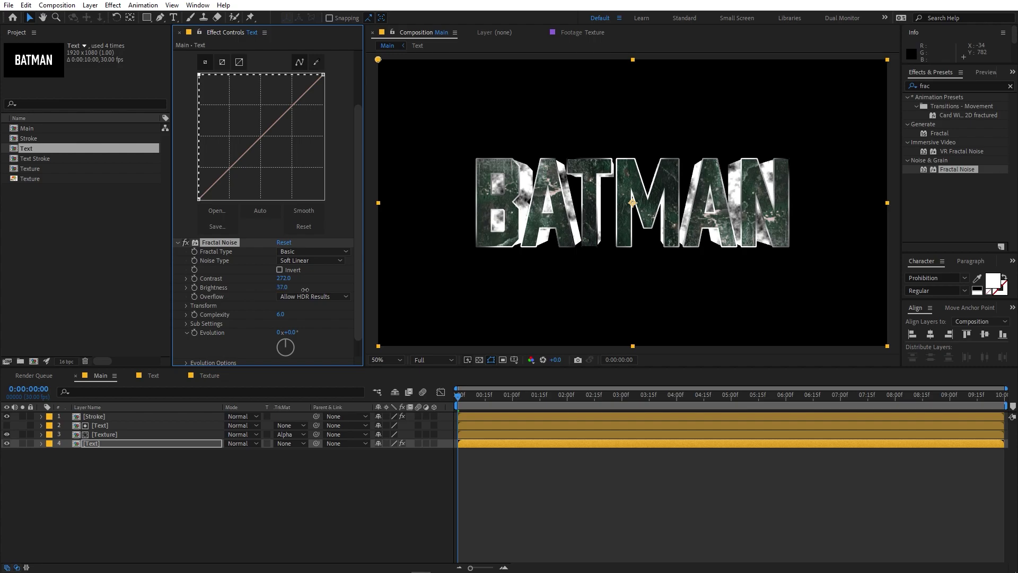
left_click(187, 307)
left_click_drag(284, 324, 326, 330)
scroll(326, 330, "down", 3)
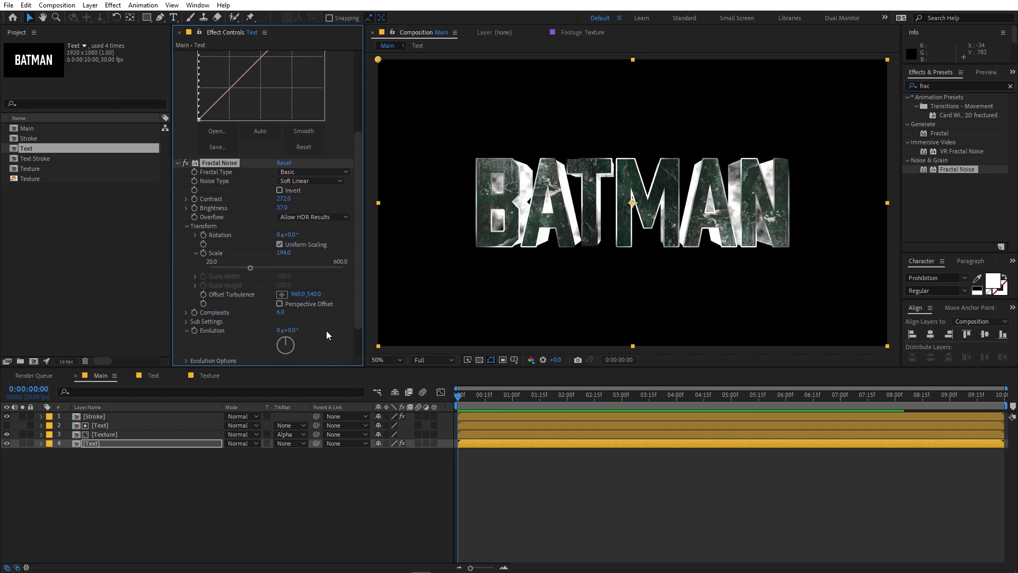
scroll(327, 330, "down", 1)
left_click_drag(279, 298, 191, 303)
Collapse the Fractal Noise effect and move it above CC Radial Blur in the bottom Text layer's effect order.
scroll(253, 282, "up", 6)
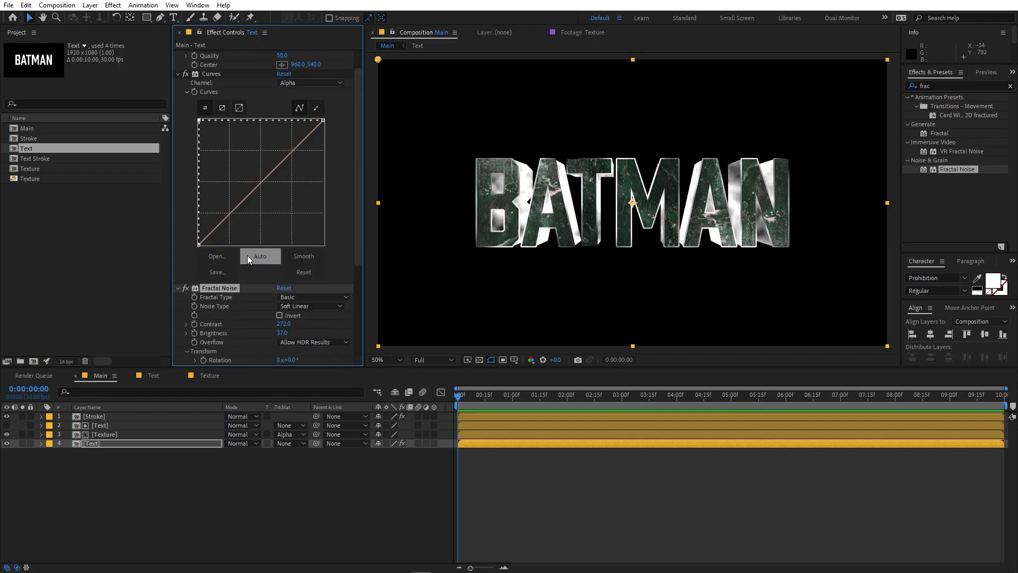
left_click(178, 288)
left_click_drag(217, 312, 216, 51)
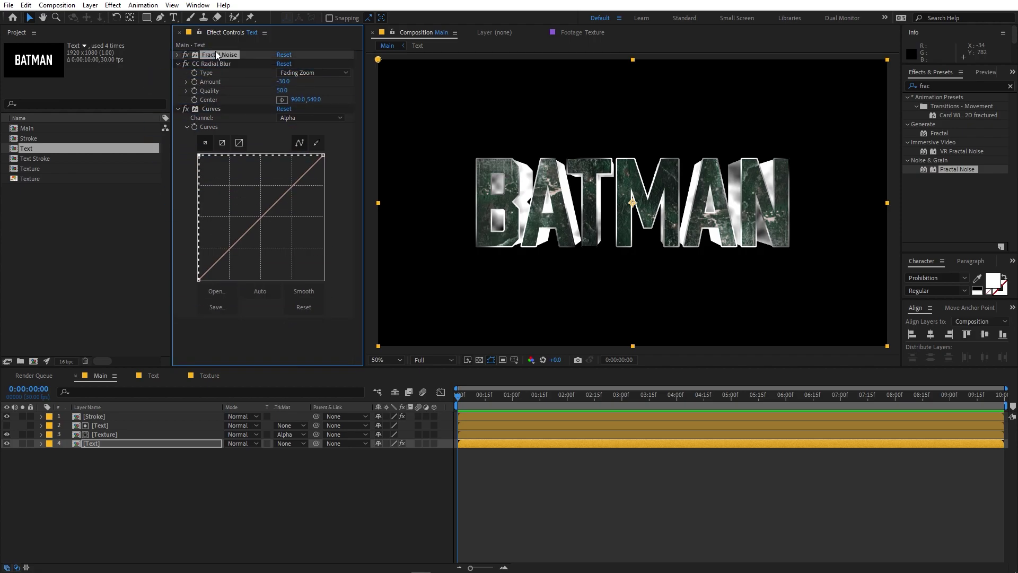
key("period")
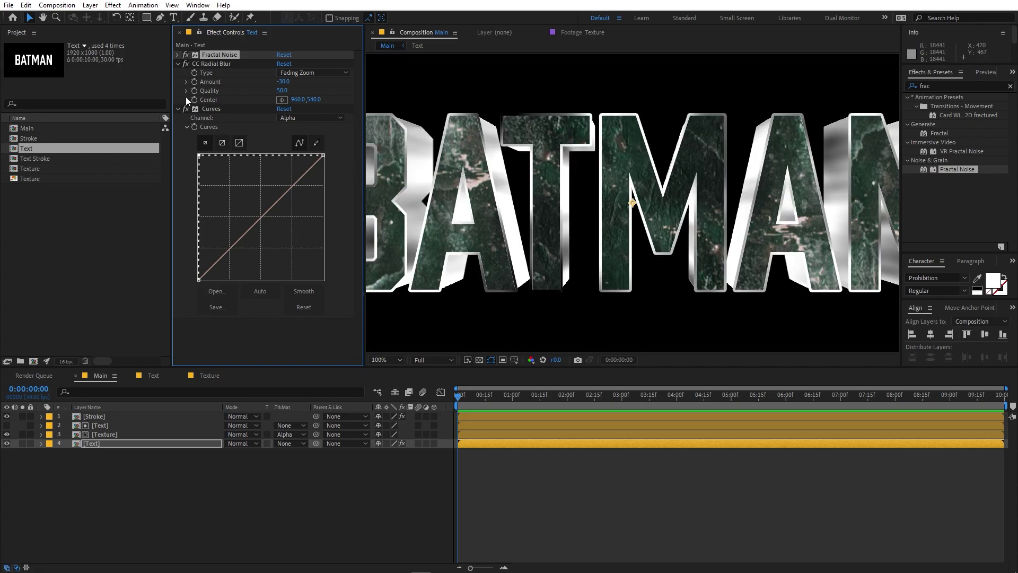
Expand the reordered Fractal Noise effect and lower its brightness to -31.
left_click(177, 55)
left_click_drag(282, 99, 256, 109)
key("comma")
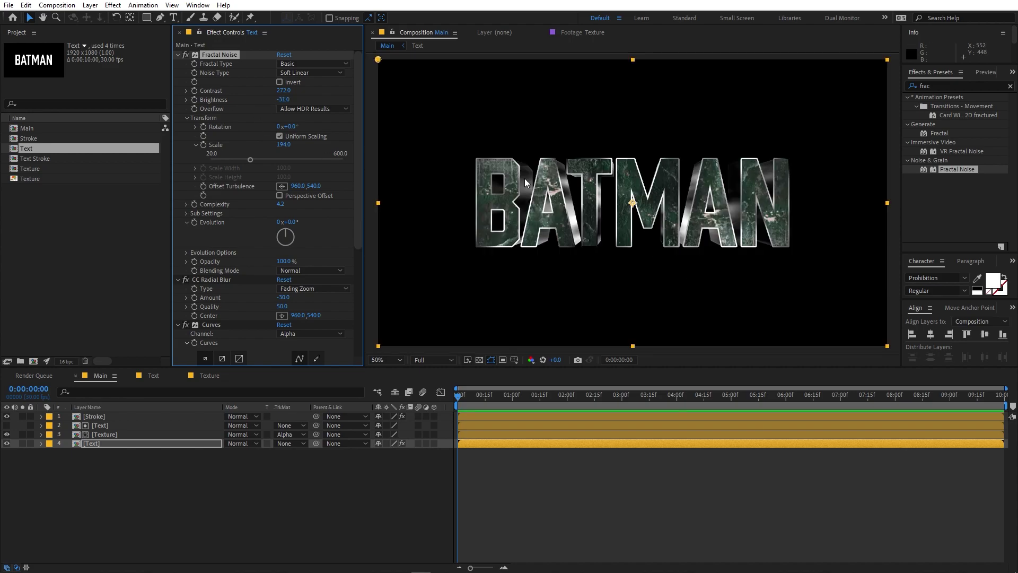
Pre-compose the bottom Text layer with all attributes into a new composition named "Extrusion".
left_click(100, 450)
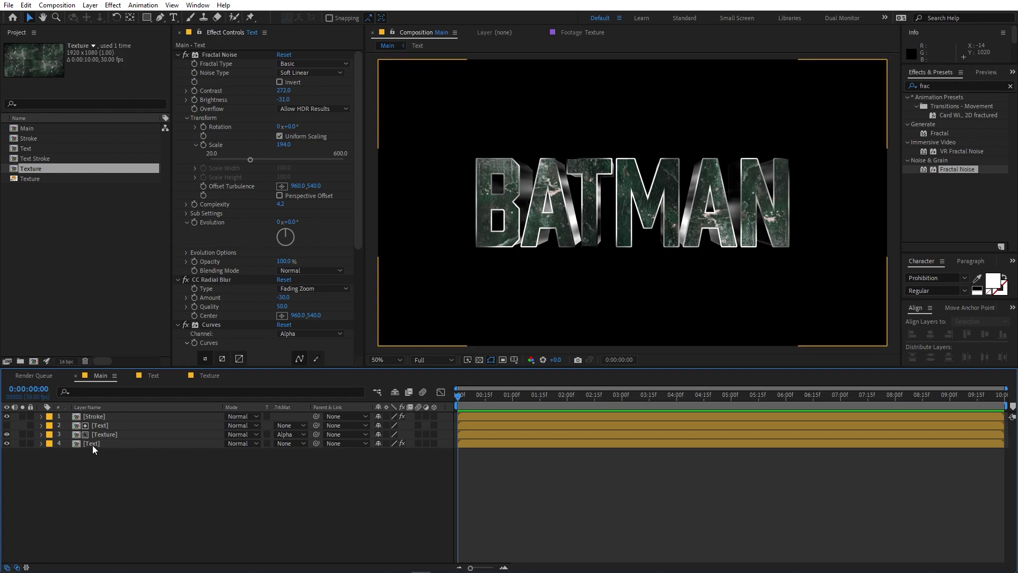
left_click(92, 441)
right_click(93, 441)
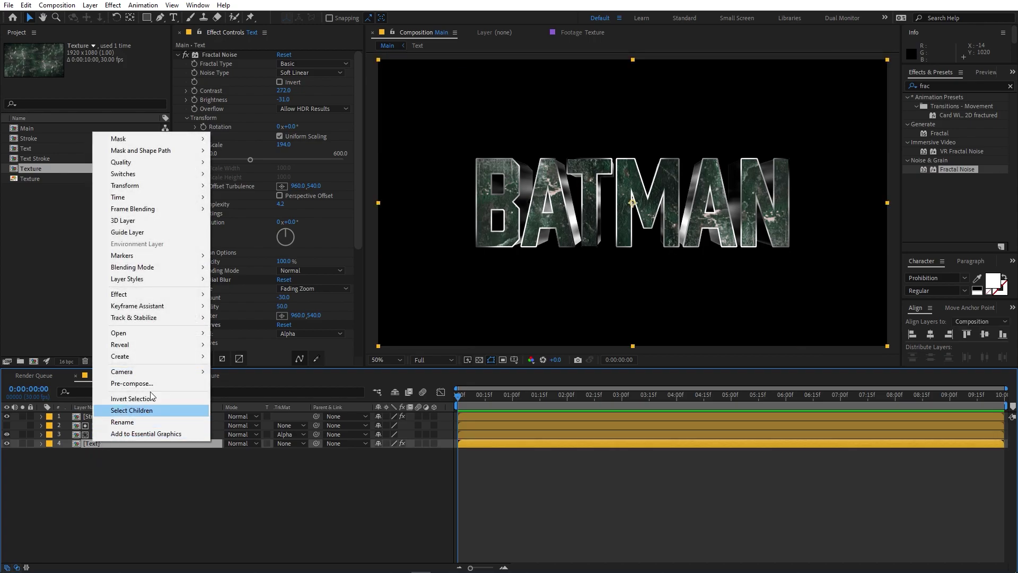
left_click(128, 383)
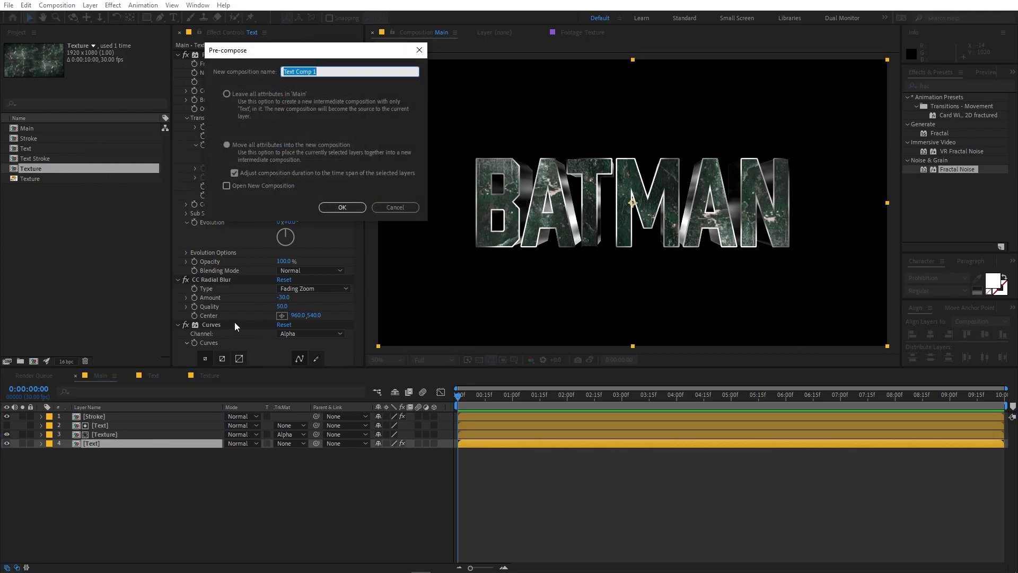
type("Extrusion")
left_click(333, 209)
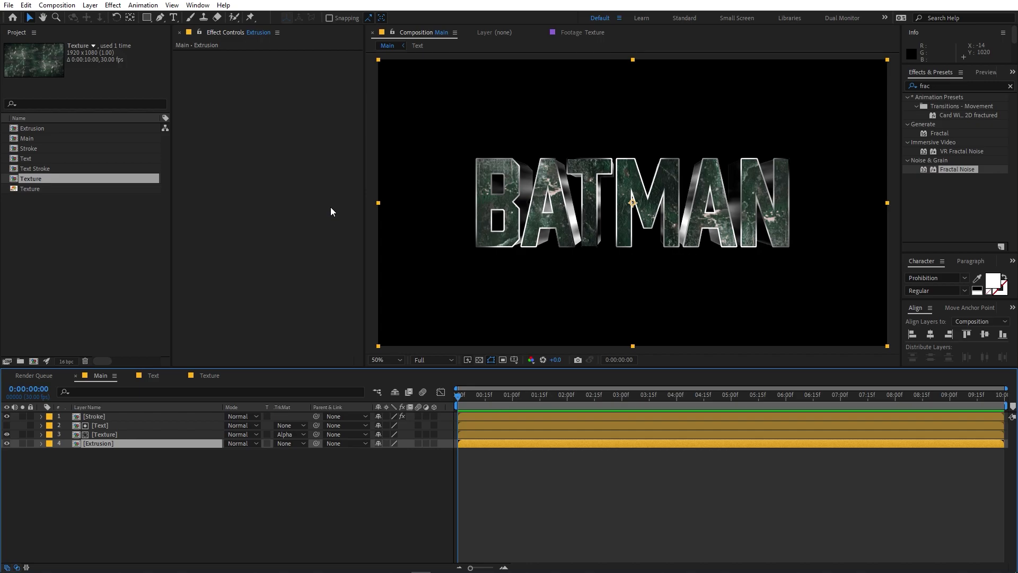
Add the Texture composition beneath the Extrusion layer and set its track matte to Alpha Matte using Extrusion.
left_click(89, 264)
left_click(46, 181)
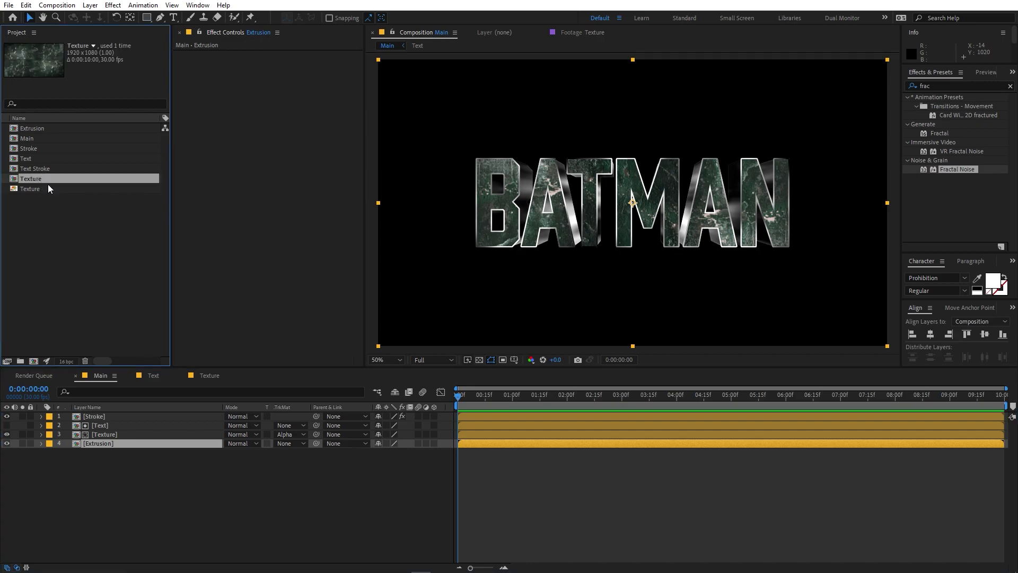
left_click_drag(39, 182, 100, 468)
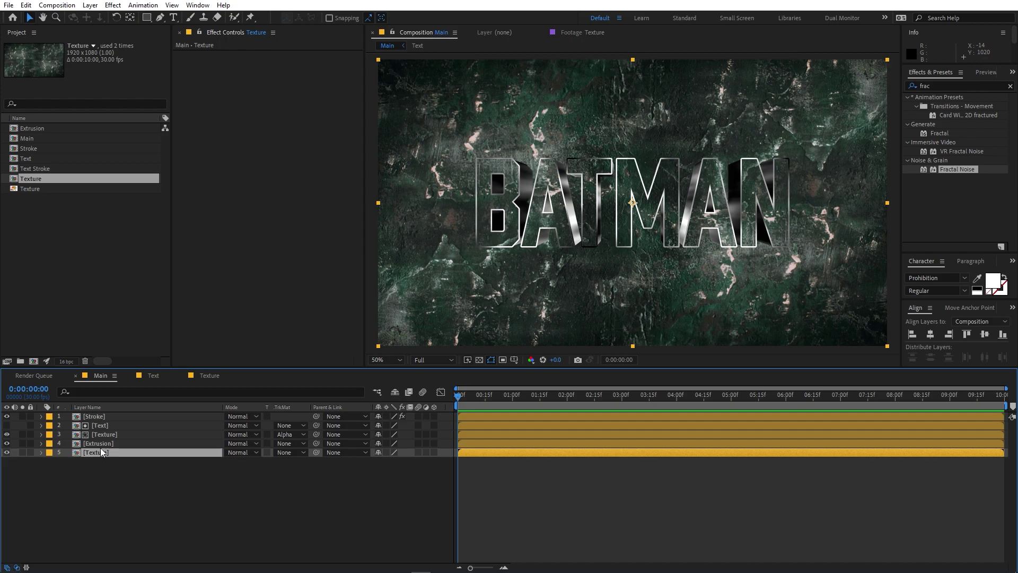
left_click(285, 452)
left_click(320, 478)
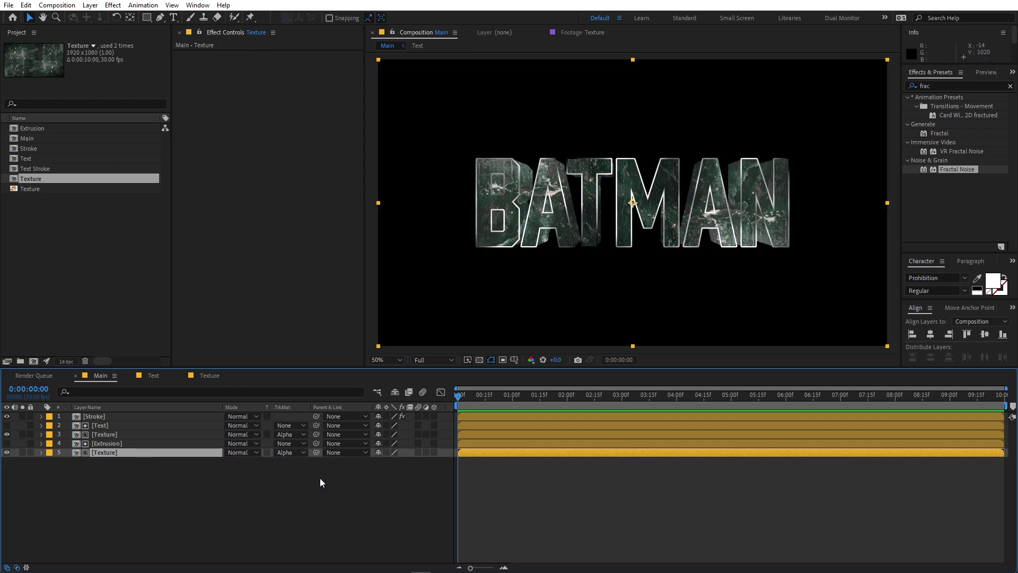
Add the Extrusion composition to Main as a new layer beneath the bottom Texture layer.
scroll(539, 179, "up", 2)
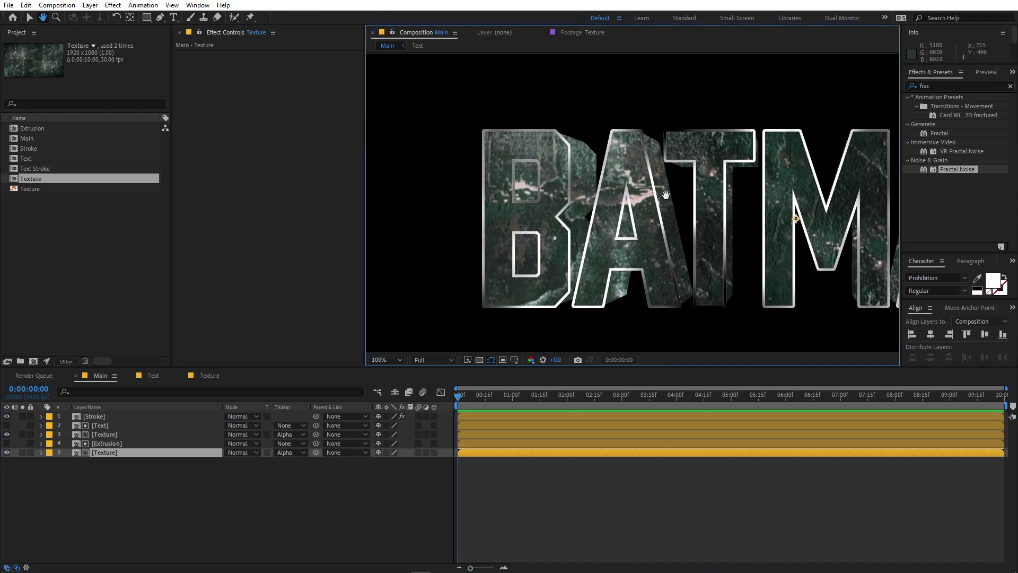
key("ctrl+shift+a")
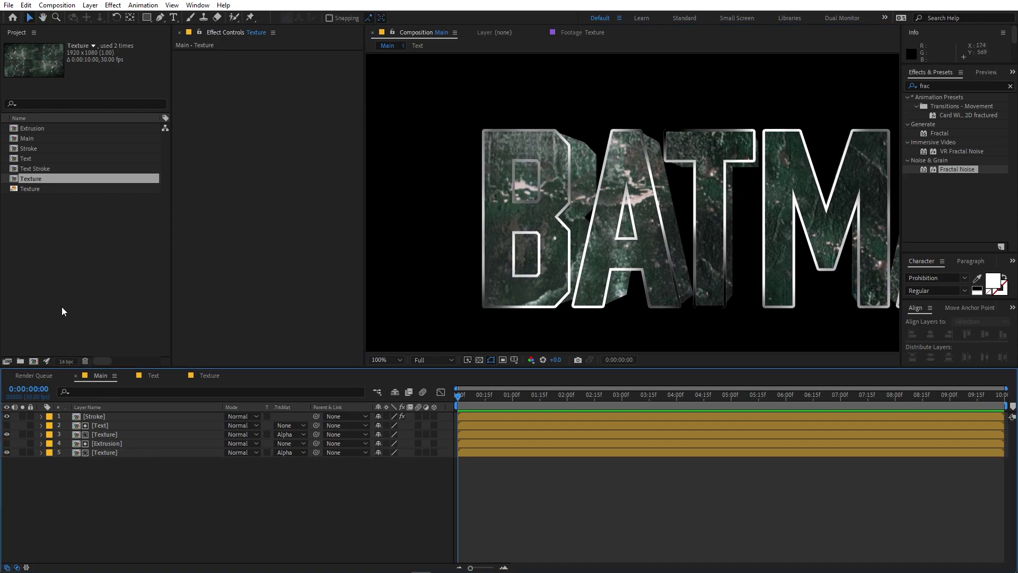
left_click(62, 307)
left_click_drag(36, 129, 97, 469)
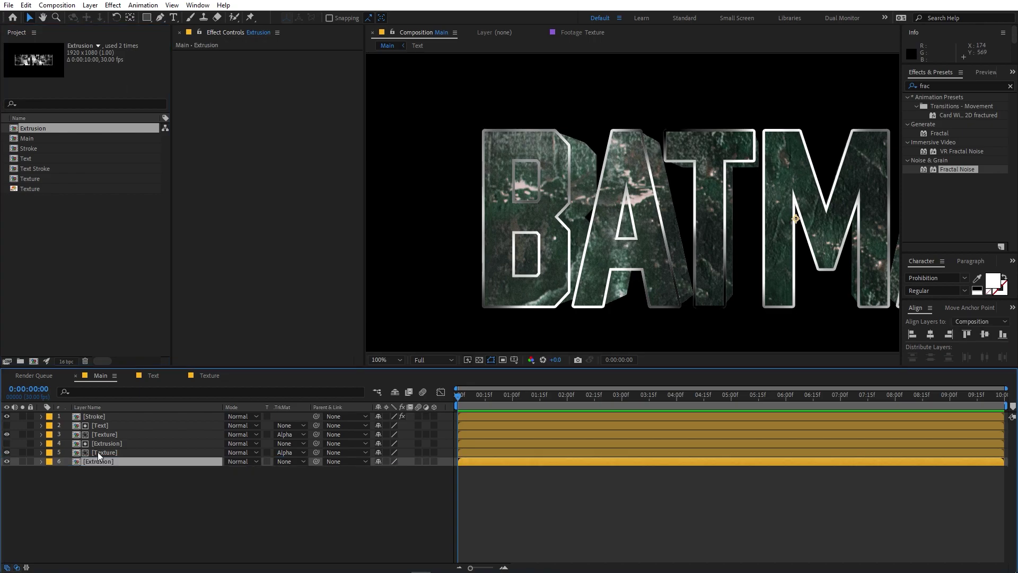
Lower the bottom Texture layer's opacity to 64% so the Extrusion layer beneath blends through, and collapse its properties.
left_click(104, 452)
key("t")
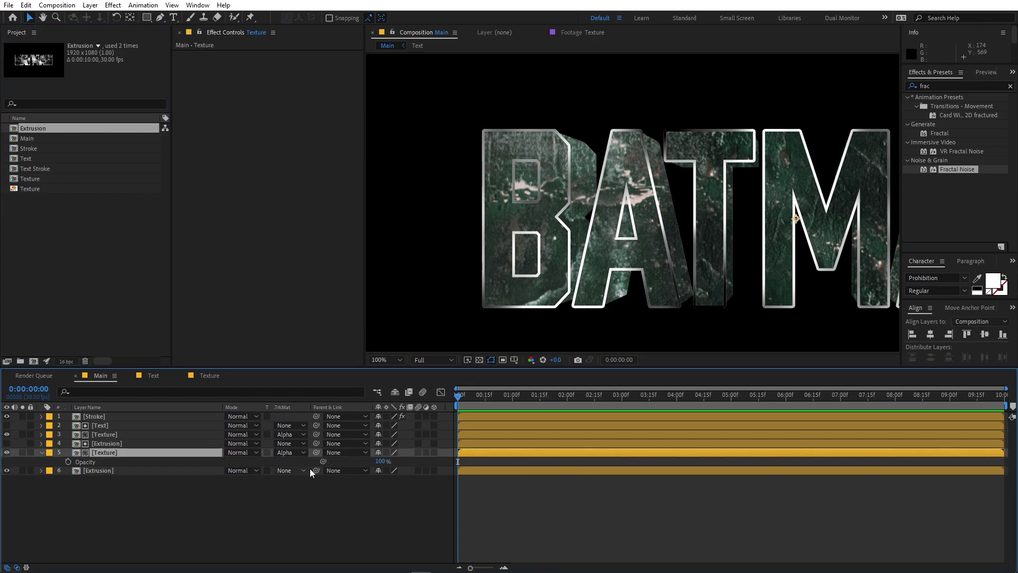
left_click_drag(378, 461, 365, 461)
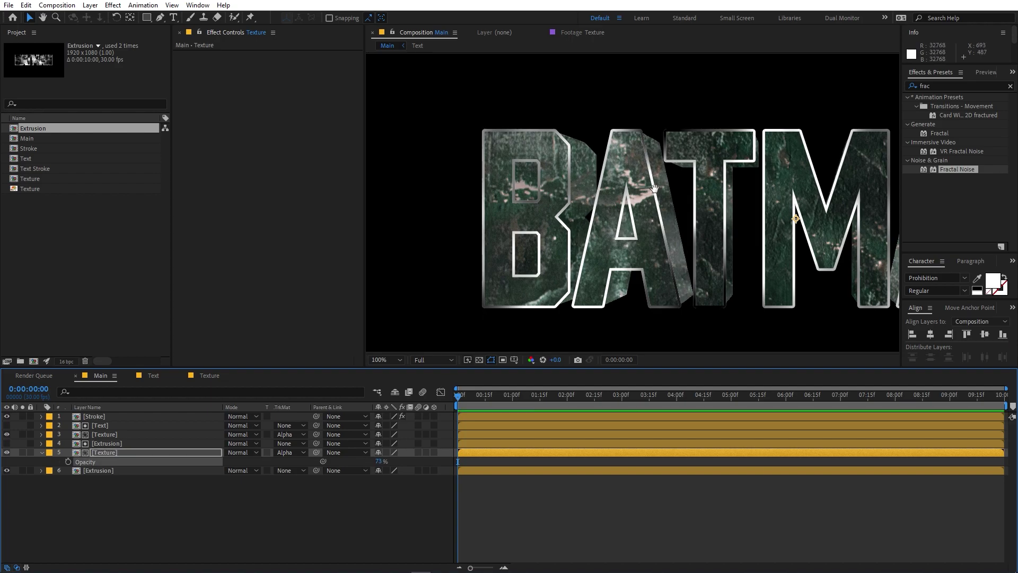
scroll(643, 210, "down", 2)
left_click_drag(379, 461, 376, 466)
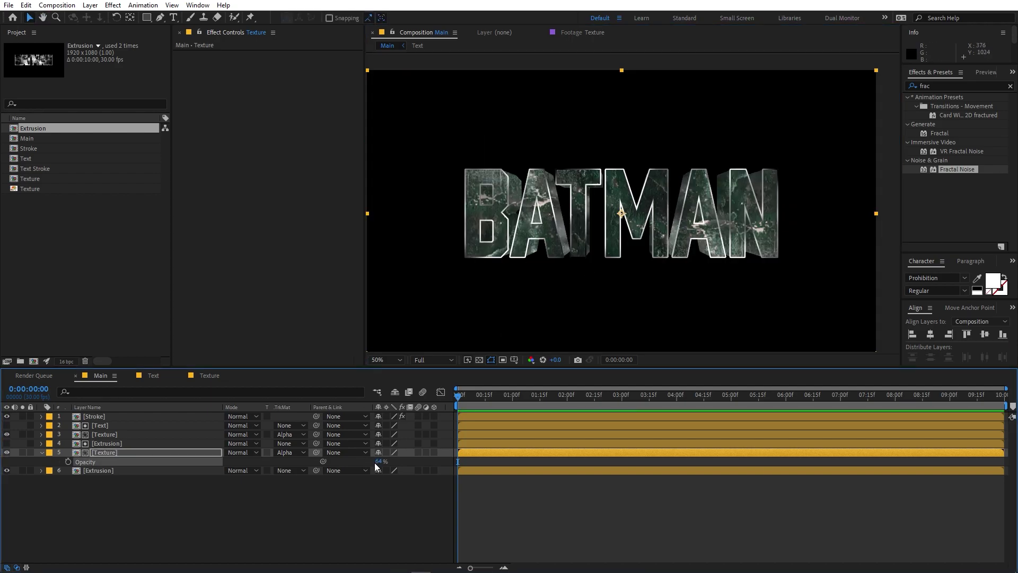
left_click(122, 477)
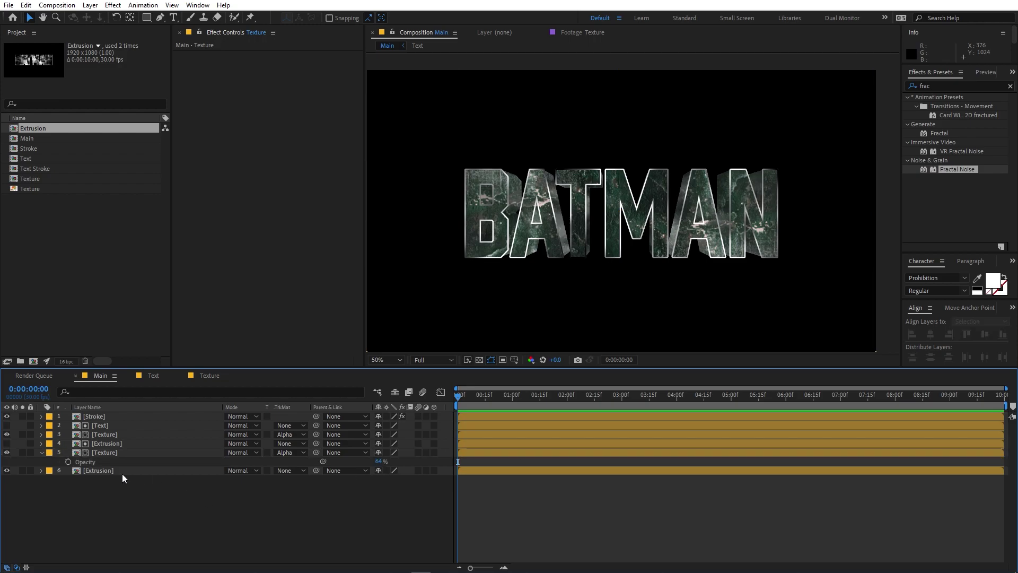
left_click(42, 454)
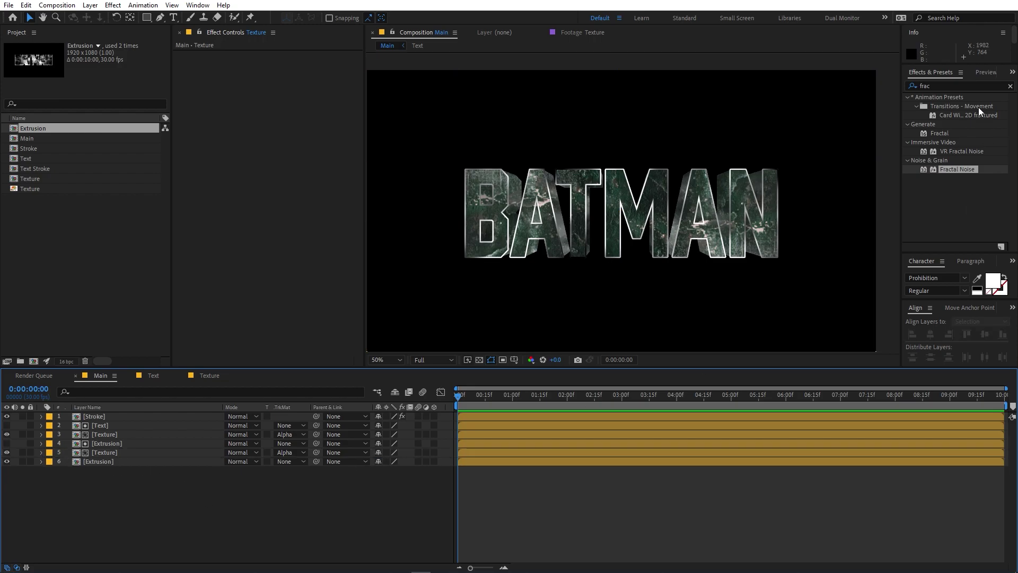
Find the Tint effect and apply it to the upper Texture layer.
left_click(959, 84)
type("tint")
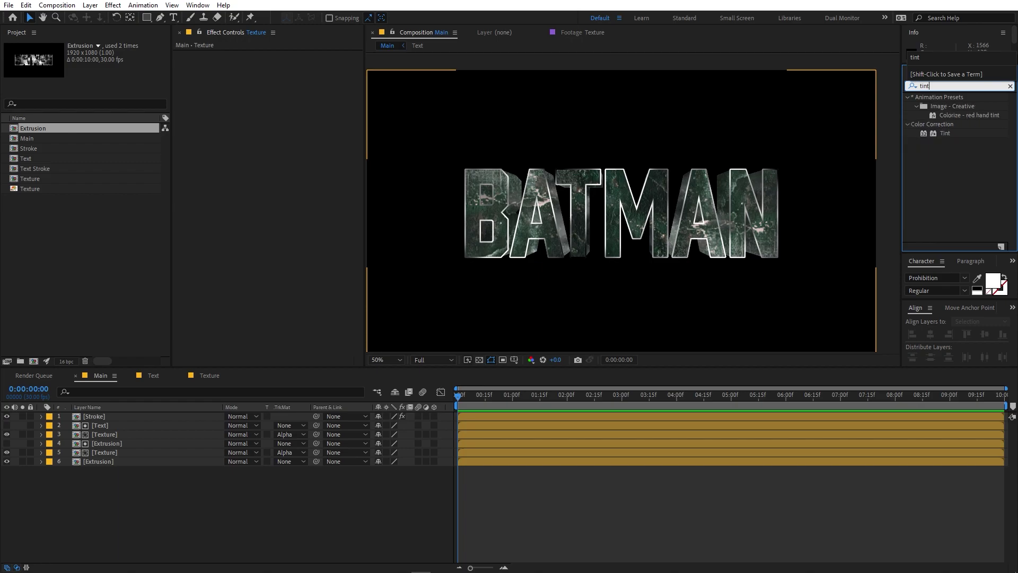
mouse_move(944, 131)
left_mouse_down()
mouse_move(221, 307)
mouse_move(115, 419)
mouse_move(115, 434)
left_mouse_up()
left_click(115, 433)
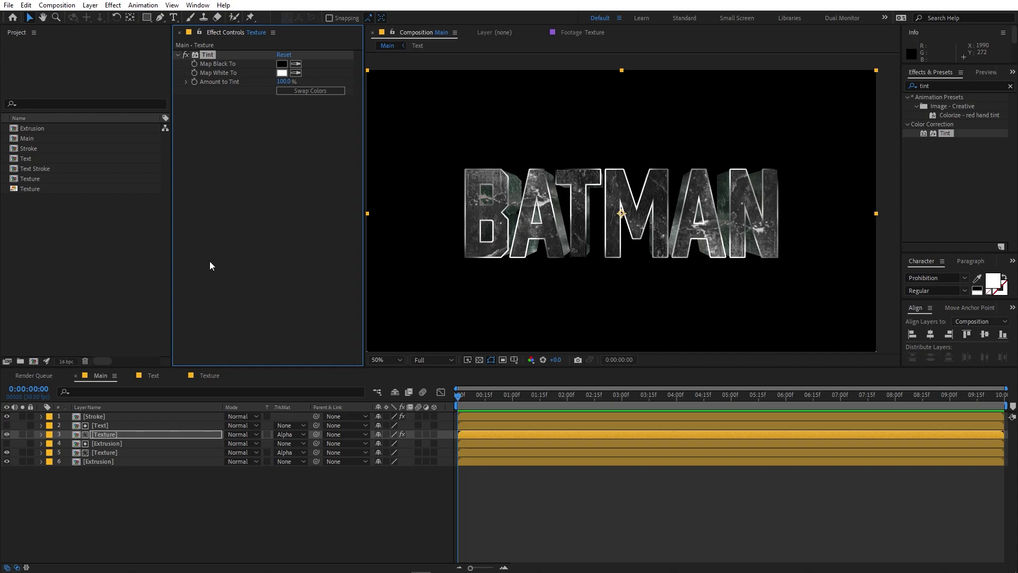
Copy the Tint effect onto the bottom Texture layer and inspect the desaturated letters up close.
left_click(103, 453)
key("ctrl+v")
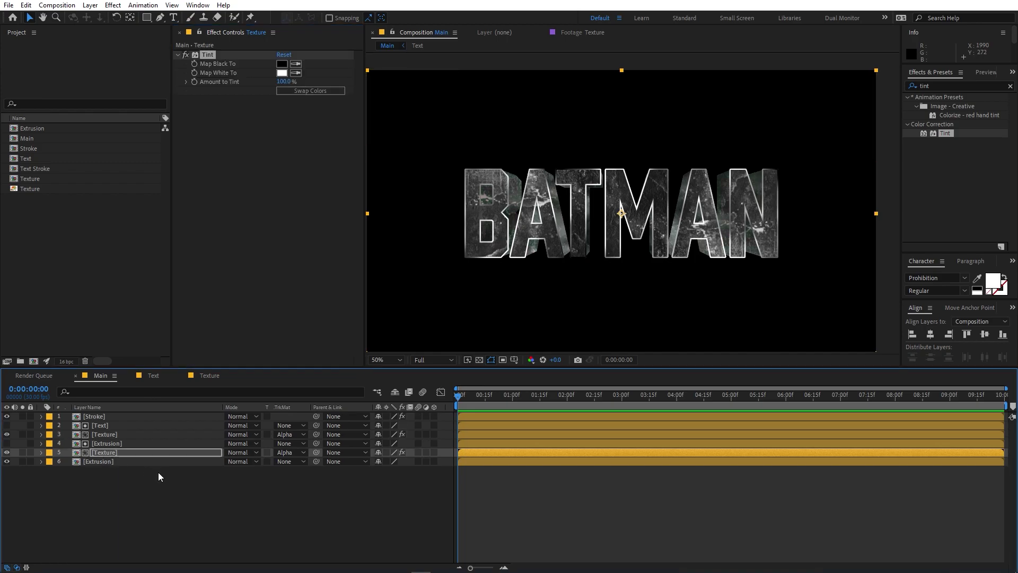
left_click(158, 472)
key("slash")
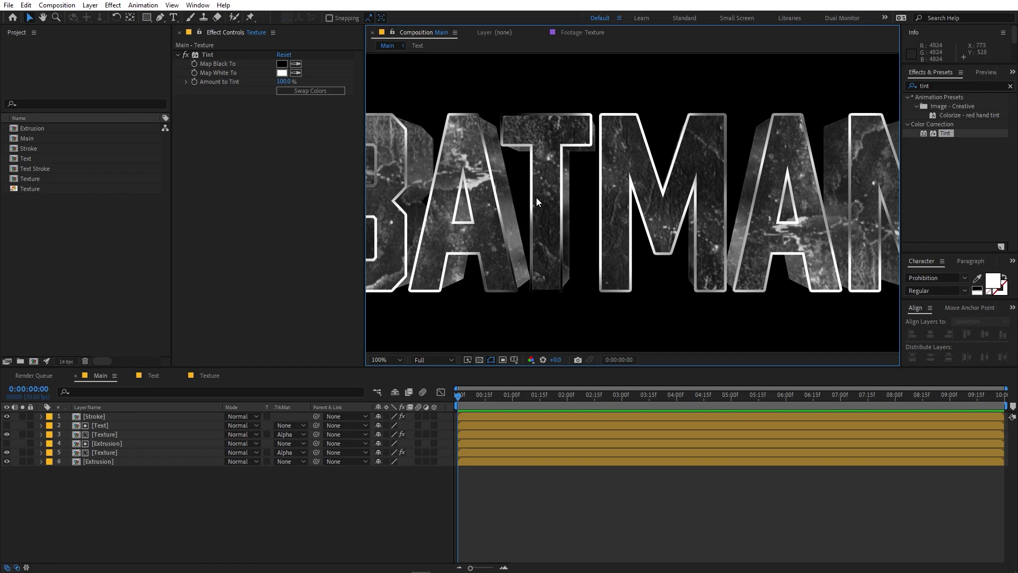
left_click_drag(421, 161, 580, 171)
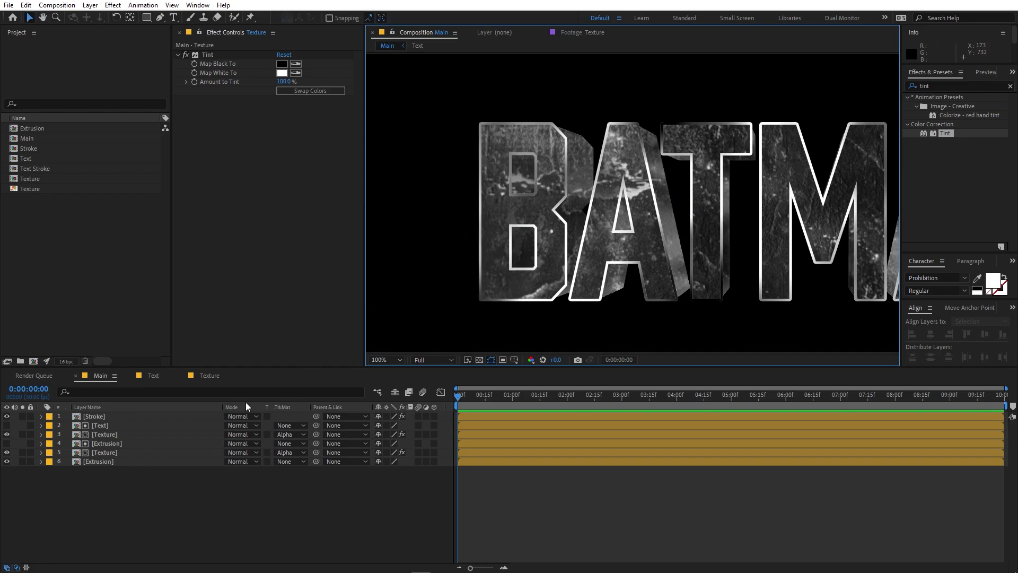
Flip the bottom Texture layer vertically by unlinking its scale and setting it to 100, -100%.
left_click(110, 453)
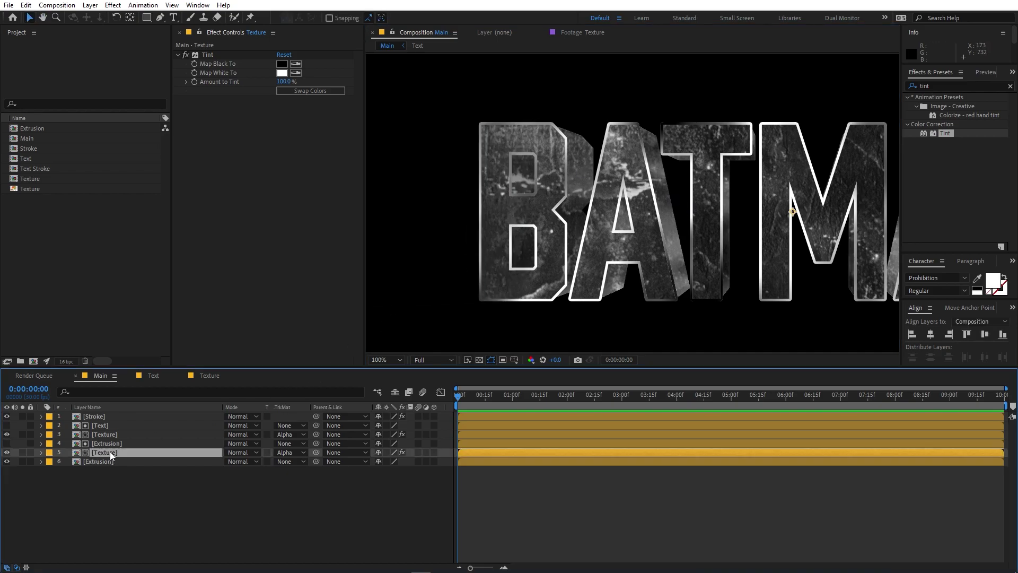
key("s")
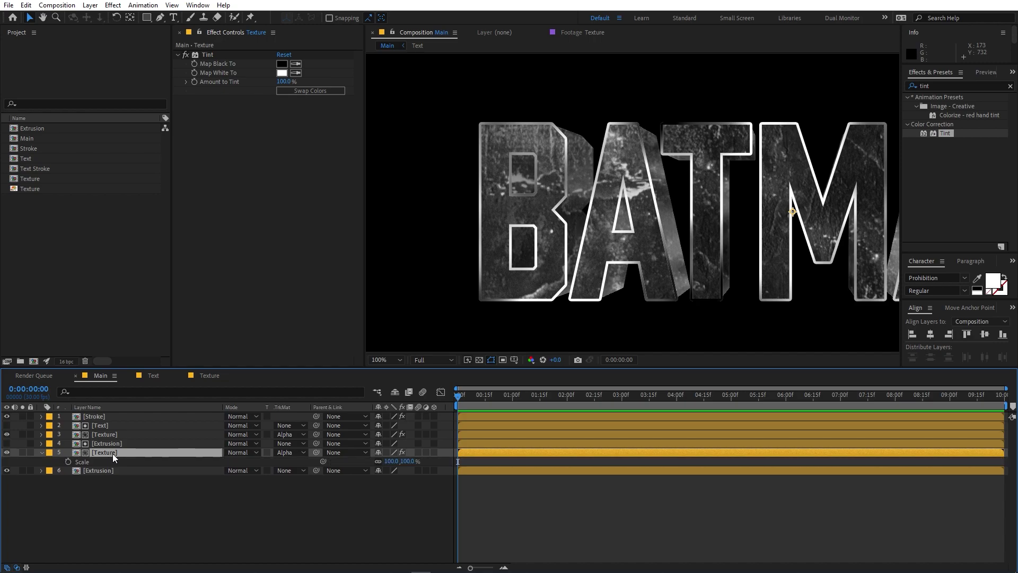
left_click(391, 461)
type("100")
key("Return")
left_click(409, 461)
type("-")
left_click(424, 498)
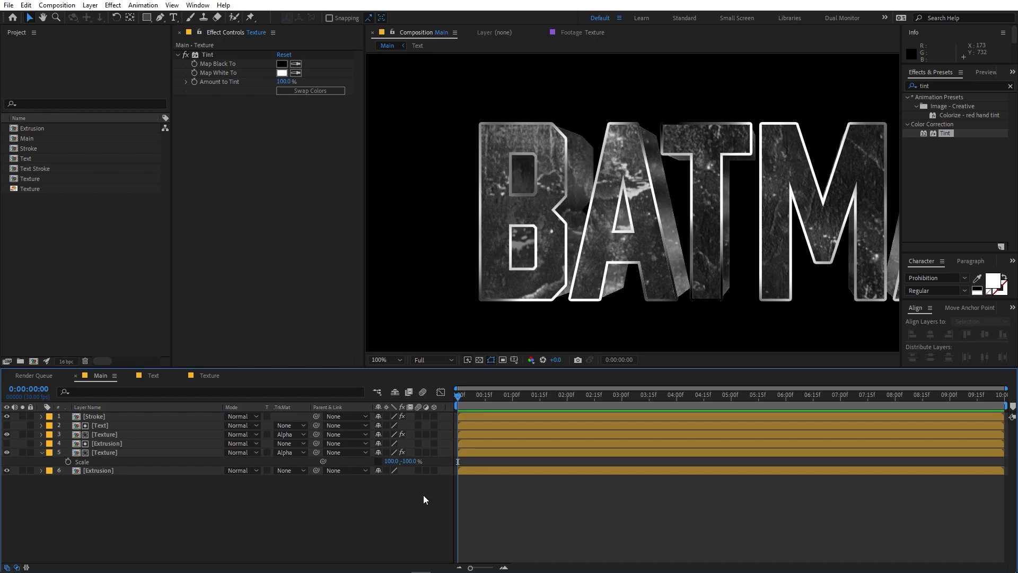
scroll(681, 220, "down", 2)
key("h")
left_click_drag(760, 165, 722, 168)
key("v")
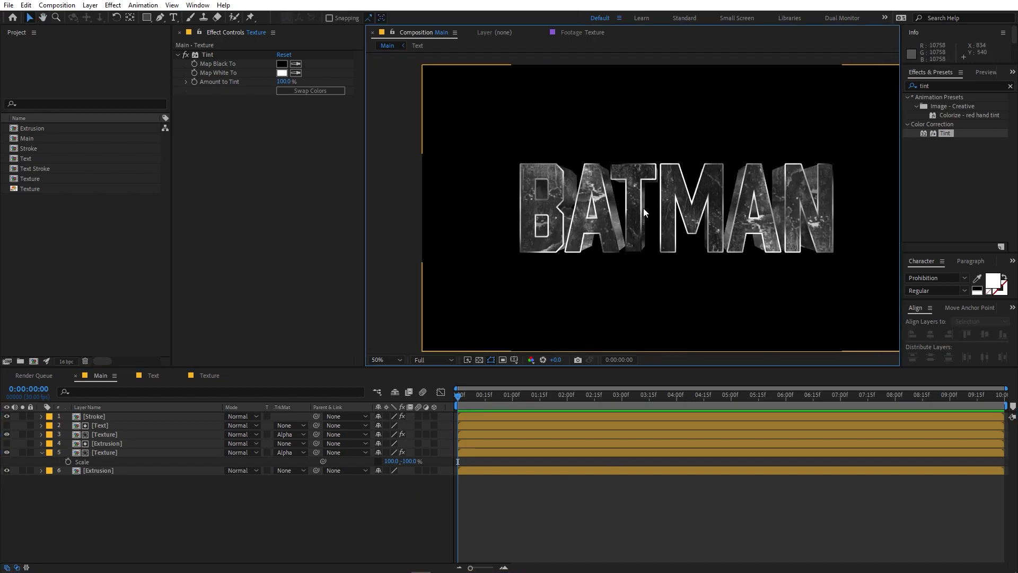
Apply Curves to the upper Texture layer and shape a slight S-curve that lifts the highlights and darkens the shadows.
left_click(962, 85)
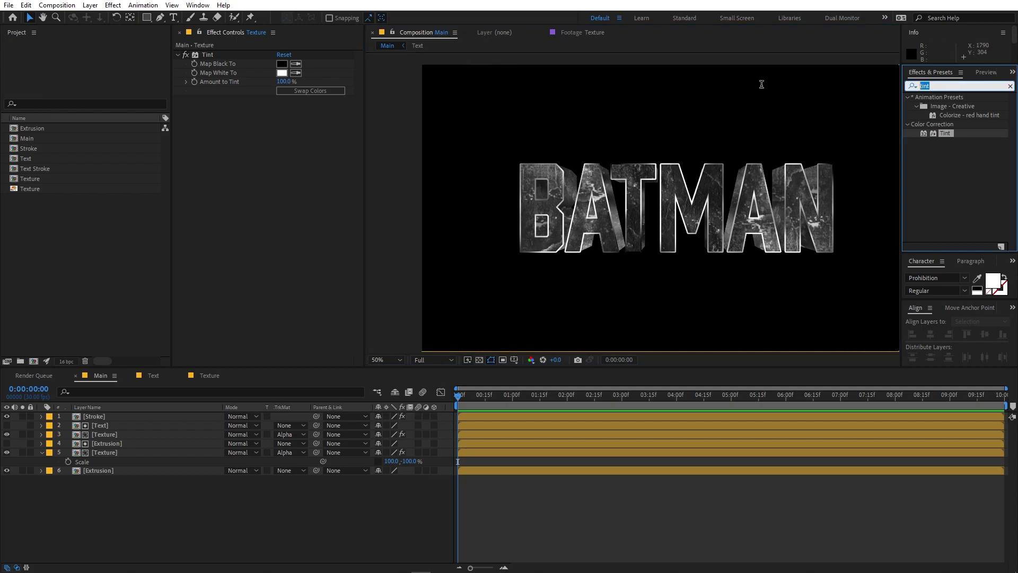
type("curves")
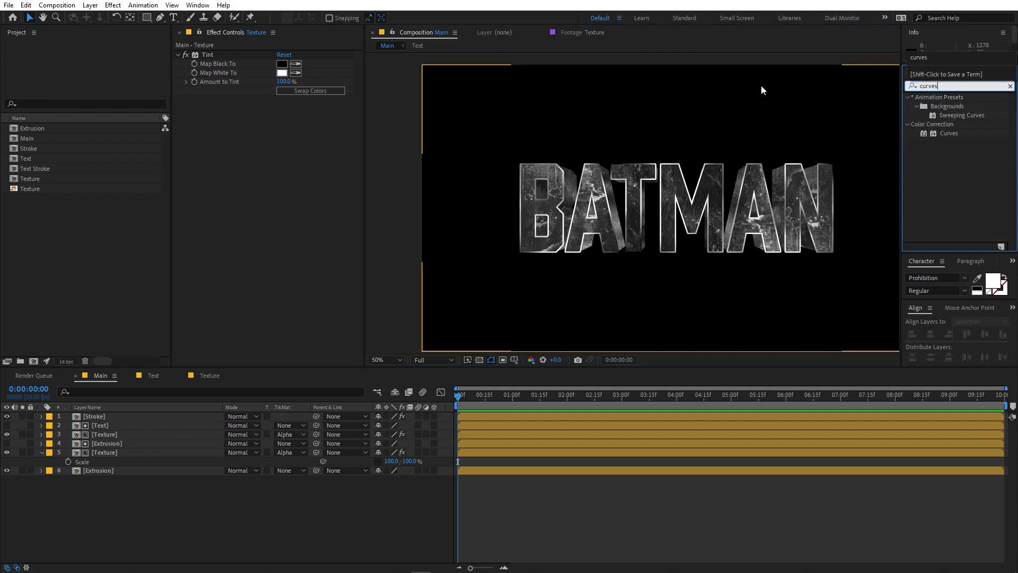
left_click_drag(935, 136, 135, 434)
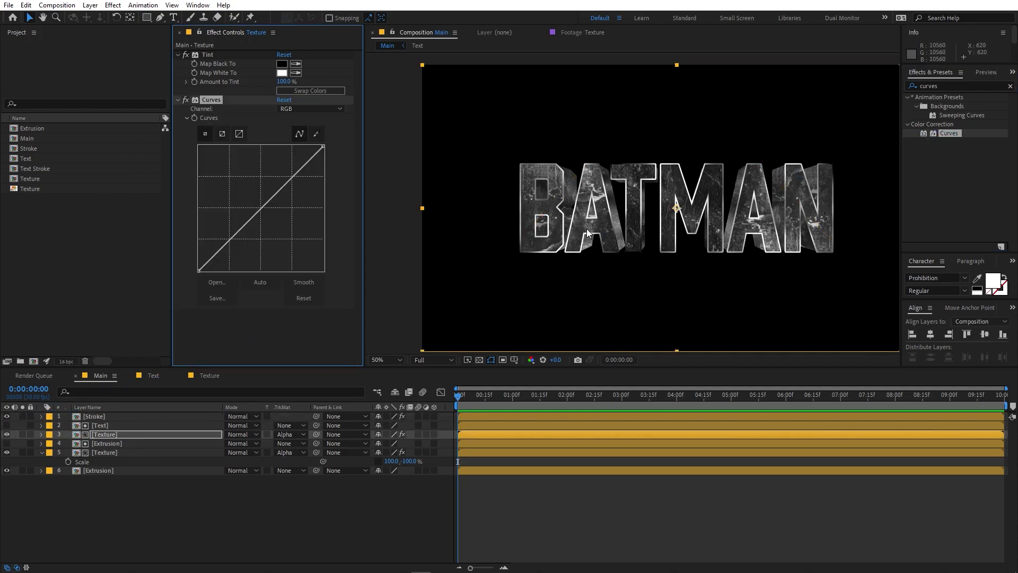
left_click(281, 182)
left_click_drag(234, 231, 236, 239)
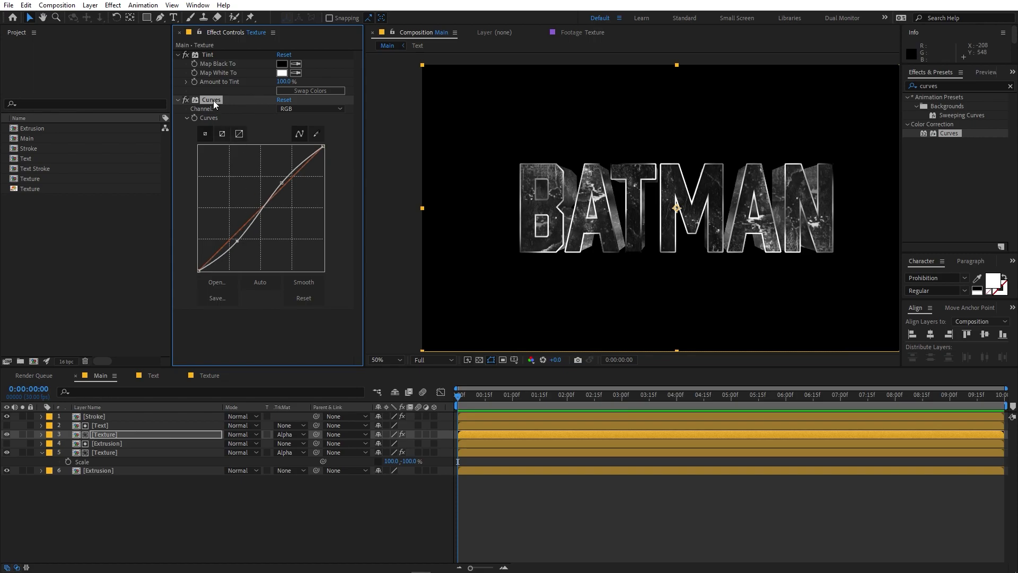
Copy the Curves effect onto the bottom Texture layer and slightly adjust its highlight point.
left_click(107, 454)
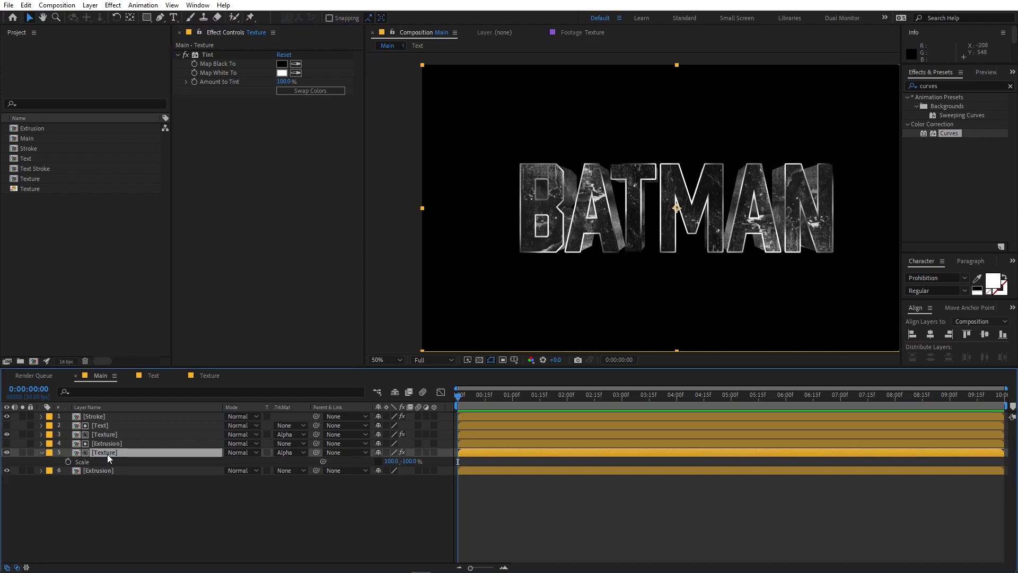
key("ctrl+v")
left_click(282, 186)
left_click_drag(283, 186, 280, 185)
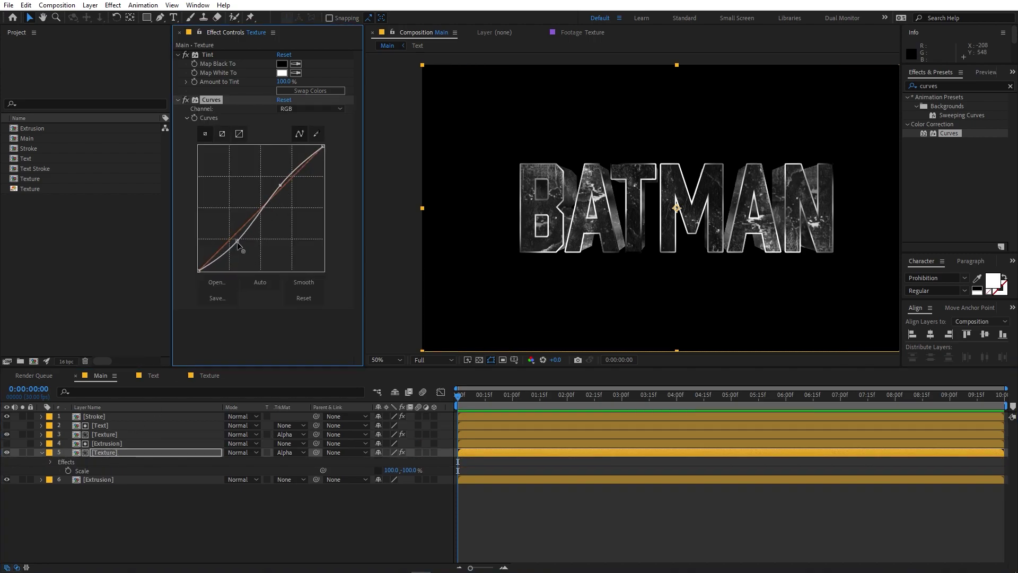
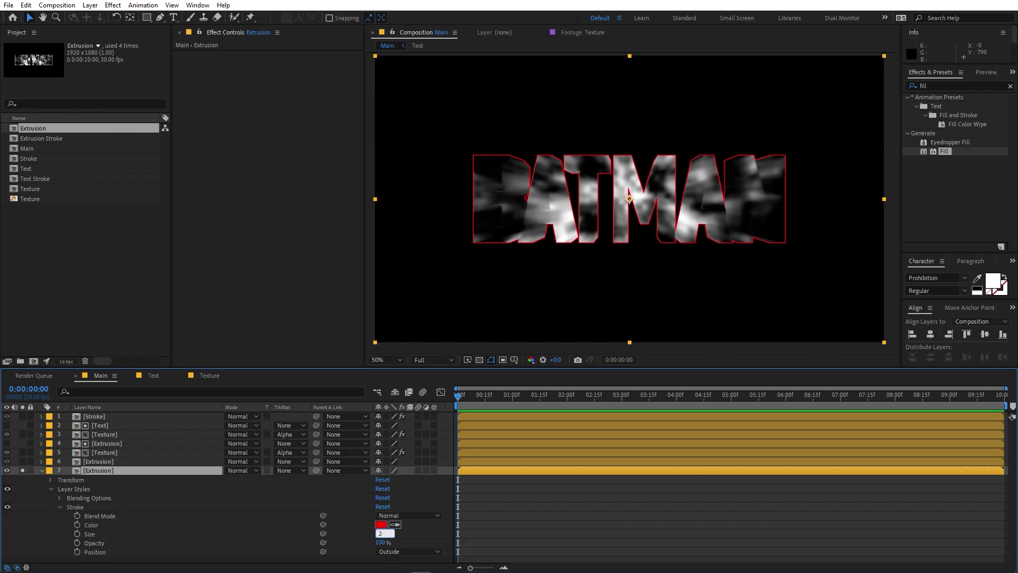
Set the bottom Extrusion layer's Stroke style to size 3.0 and colour it white (FFFFFF), then collapse the layer.
left_click(645, 540)
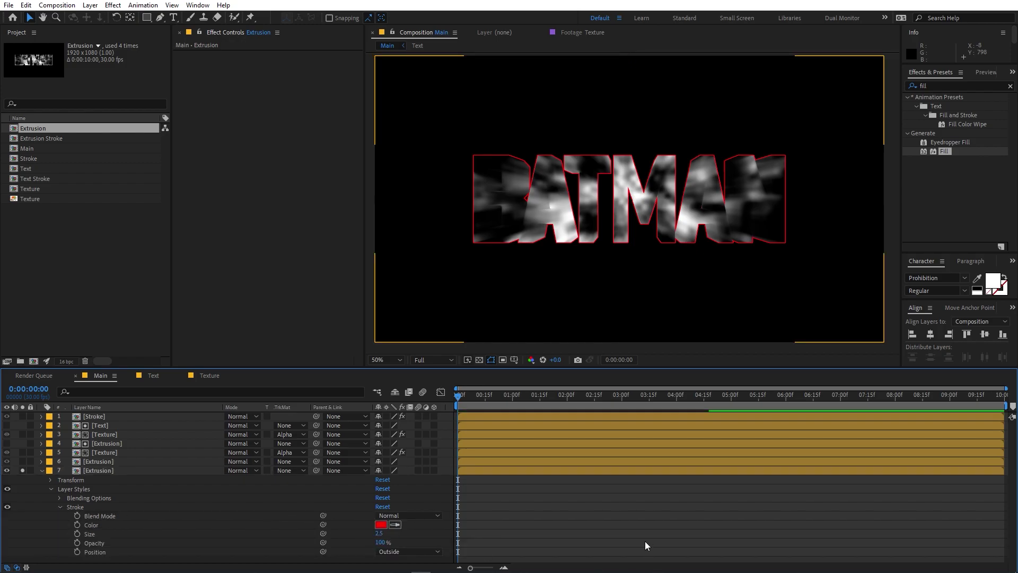
left_click(380, 524)
left_click(102, 239)
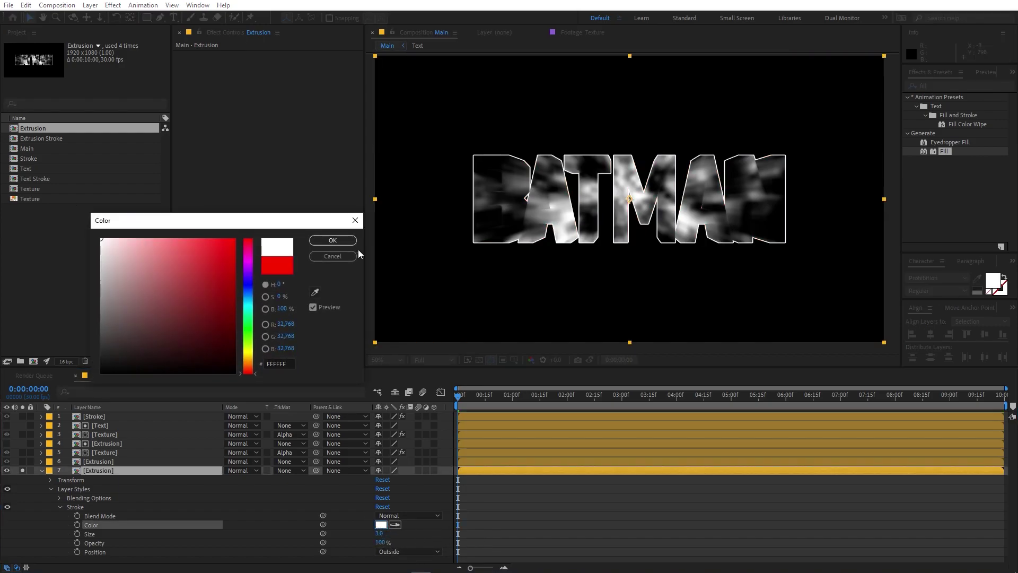
left_click(332, 241)
left_click(41, 470)
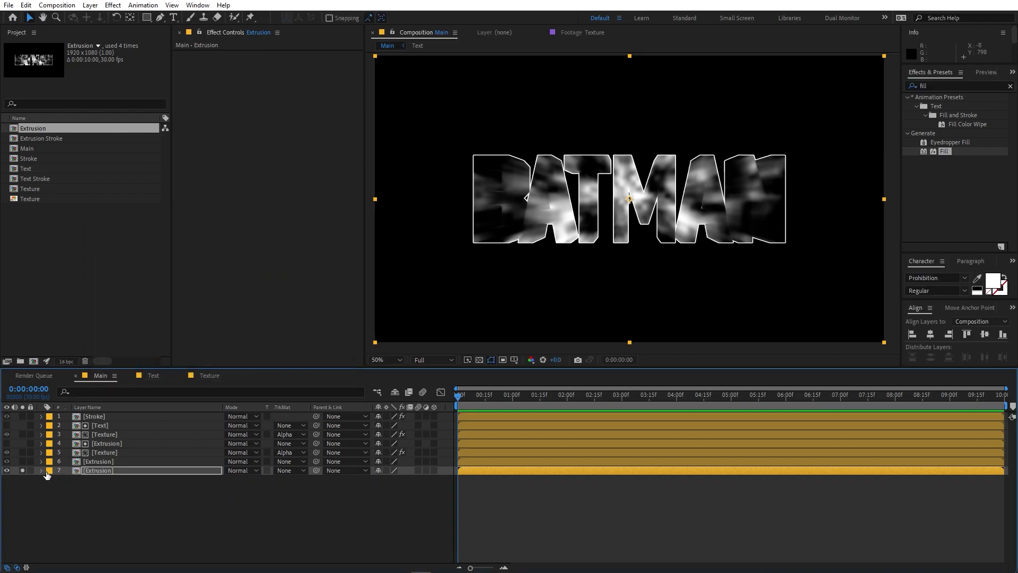
Apply a Fill effect coloured black (000000) to the bottom Extrusion layer and turn off its solo.
left_click(105, 471)
left_click(930, 86)
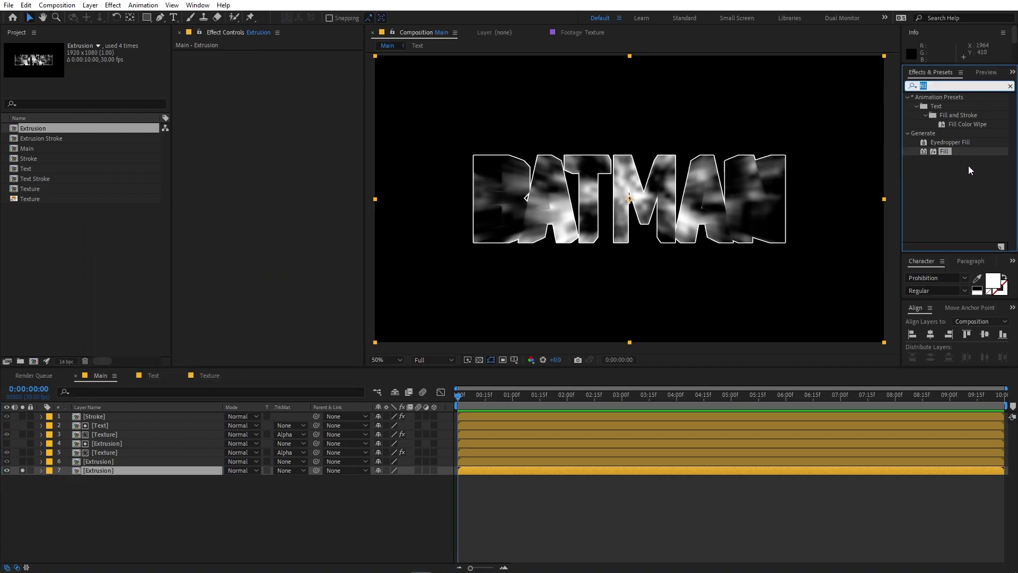
left_click_drag(942, 154, 84, 471)
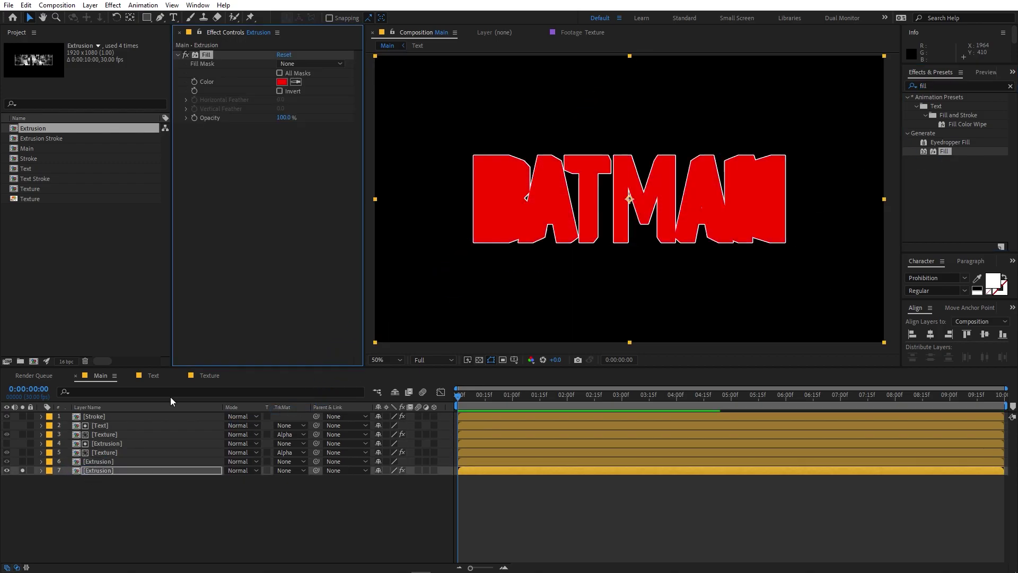
left_click(281, 83)
type("000000")
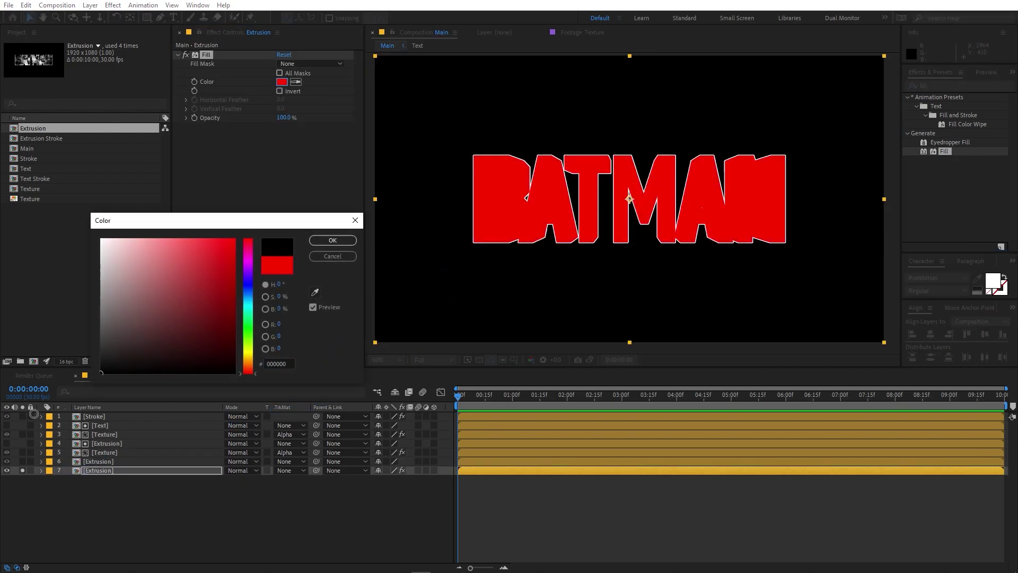
left_click(324, 242)
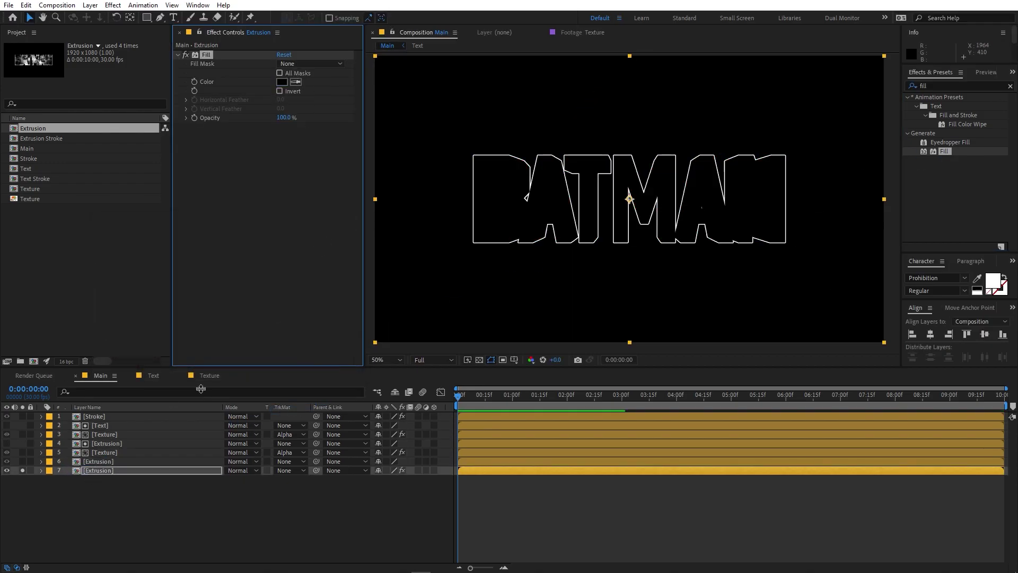
left_click(21, 471)
left_click(219, 517)
Thicken the white Stroke layer style on the bottom Extrusion layer and collapse the layer.
scroll(486, 172, "up", 2)
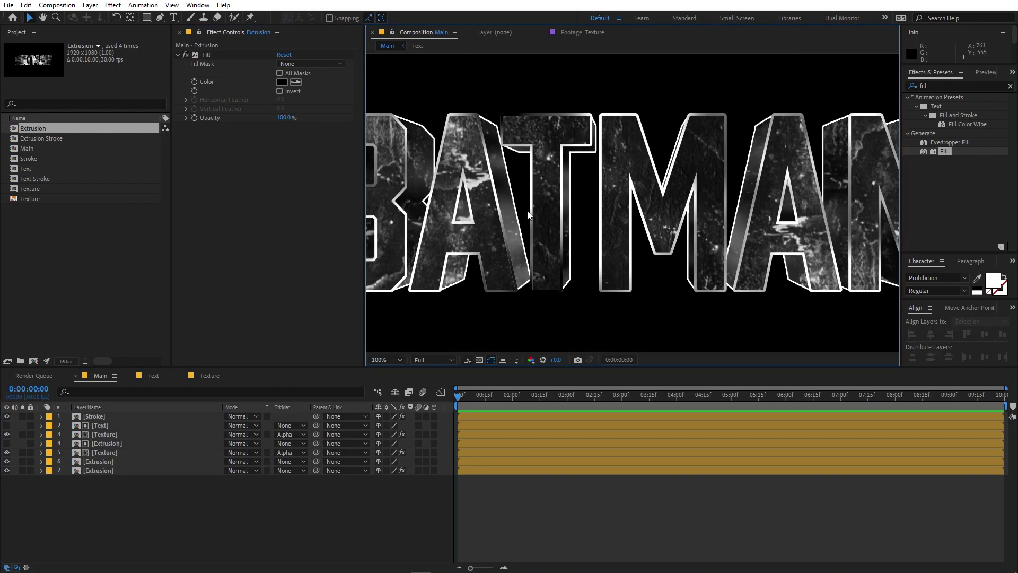
key("space")
left_click_drag(485, 172, 609, 224)
scroll(627, 246, "up", 2)
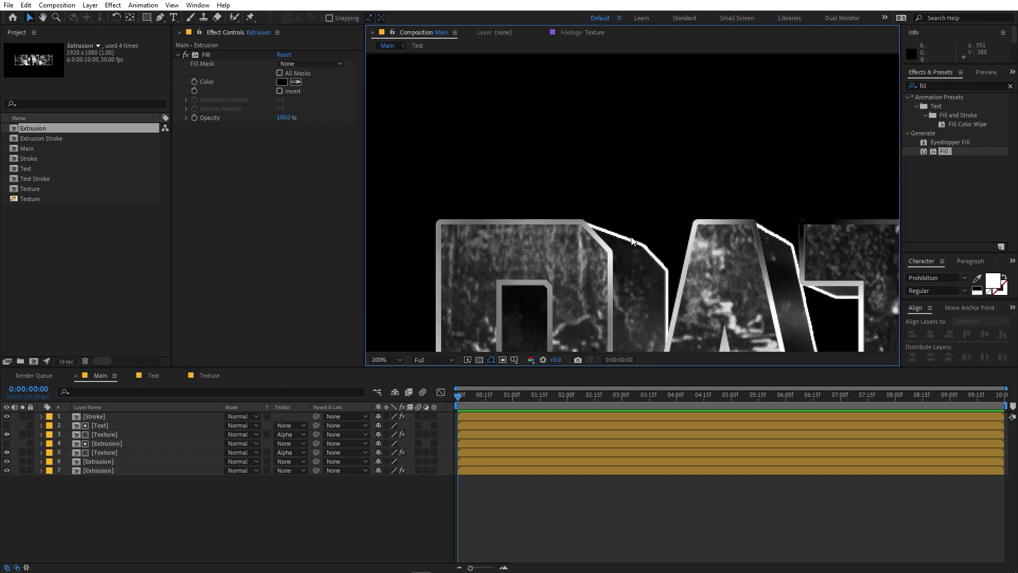
left_click(99, 470)
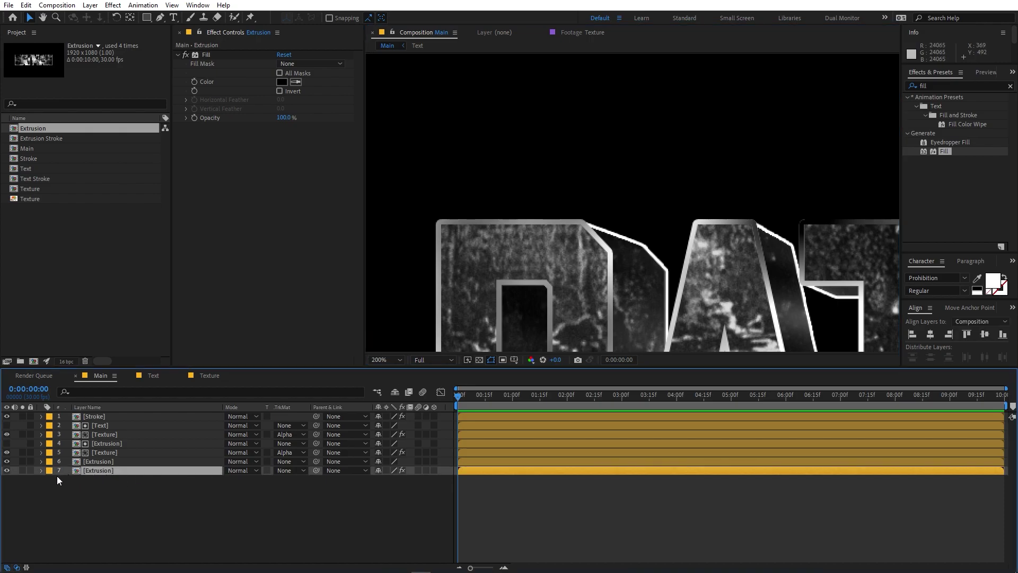
left_click(41, 470)
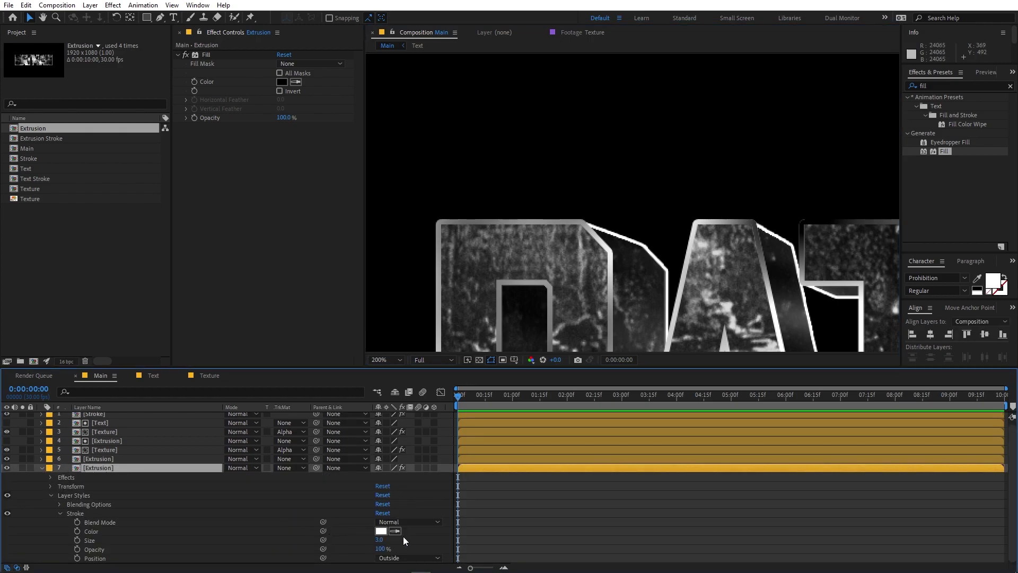
key("Return")
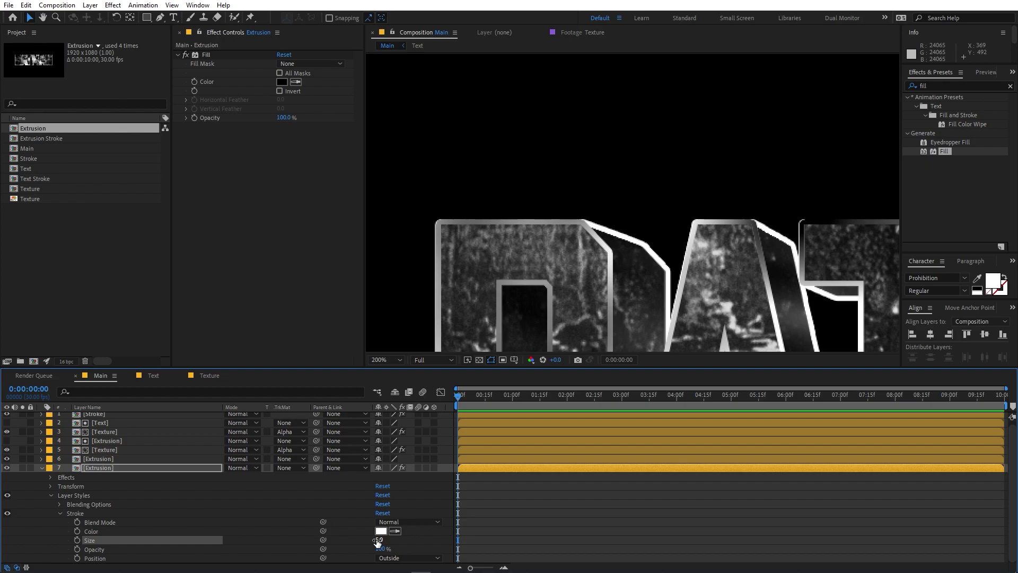
left_click(41, 469)
Pre-compose the bottom Extrusion layer as "Extrusion Stroke", moving all attributes into the new composition.
key("h")
left_click_drag(624, 307, 531, 222)
key("v")
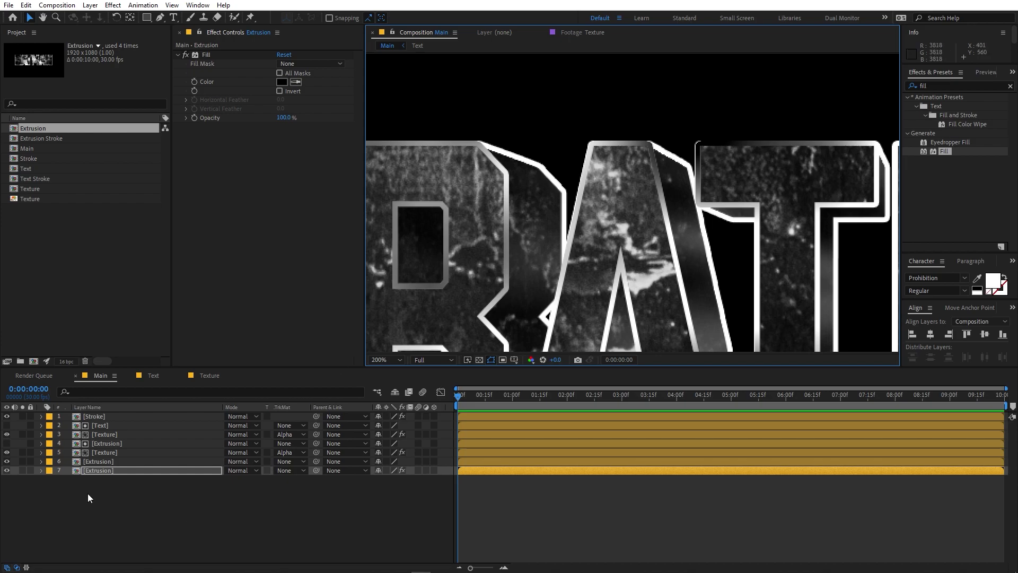
right_click(111, 469)
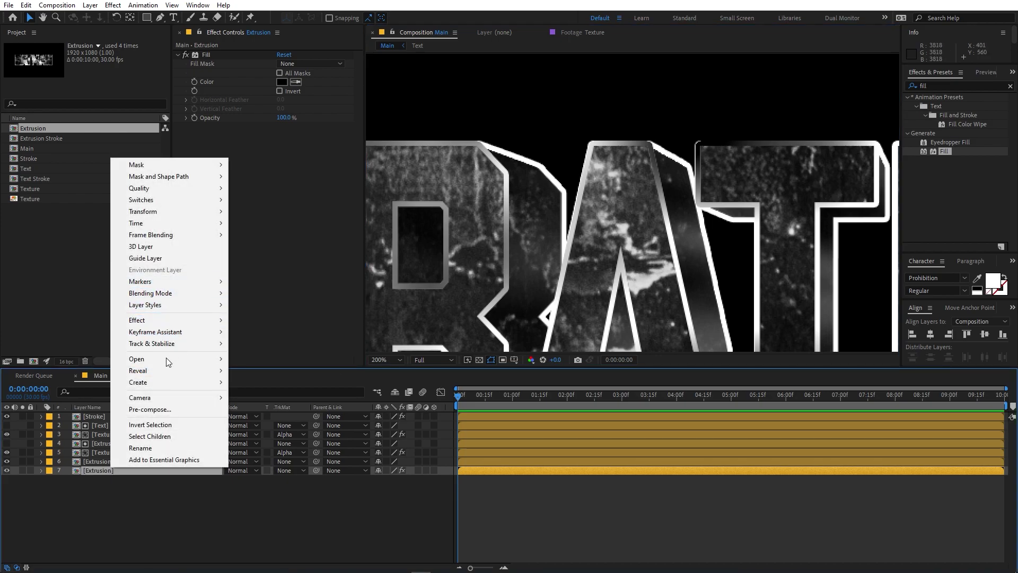
left_click(162, 407)
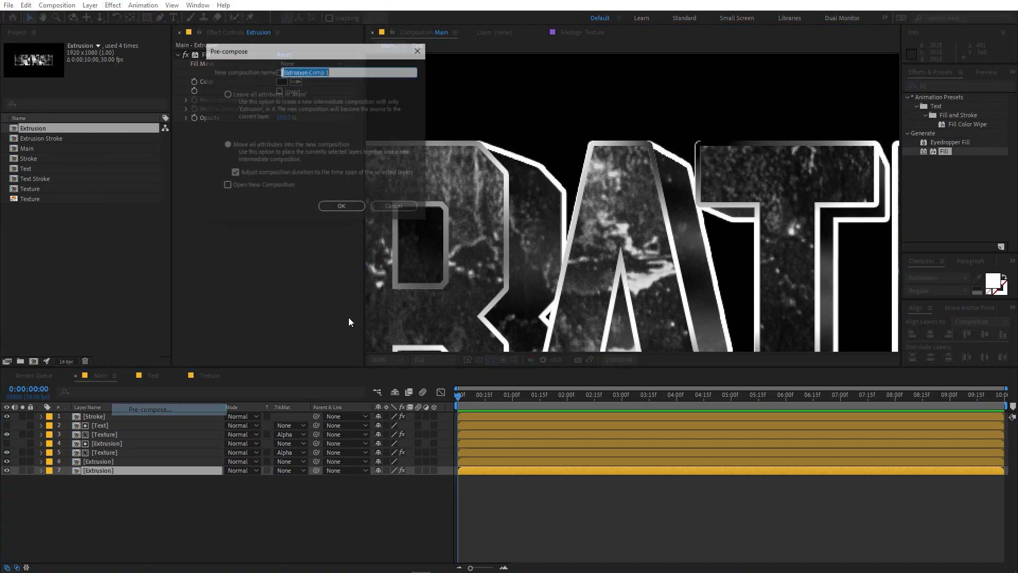
left_click(309, 71)
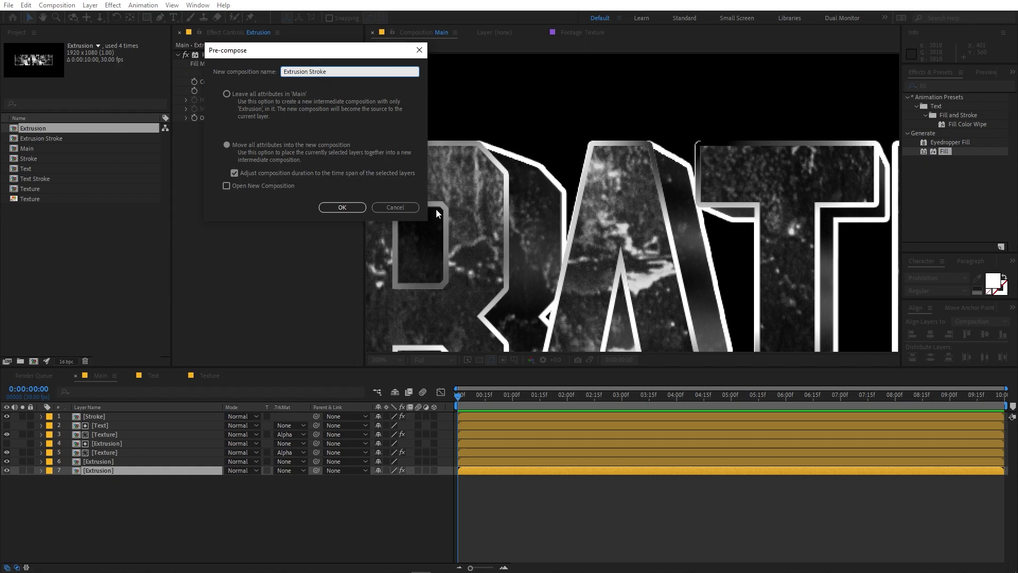
left_click(340, 208)
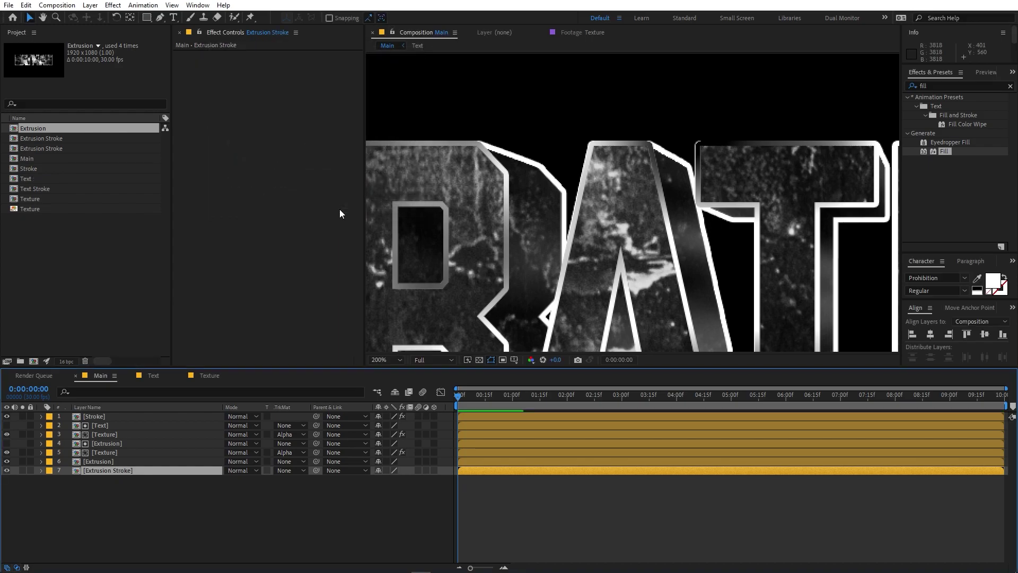
Copy the Fractal Noise effect from the Stroke layer onto the Extrusion Stroke layer.
left_click(948, 84)
type("f")
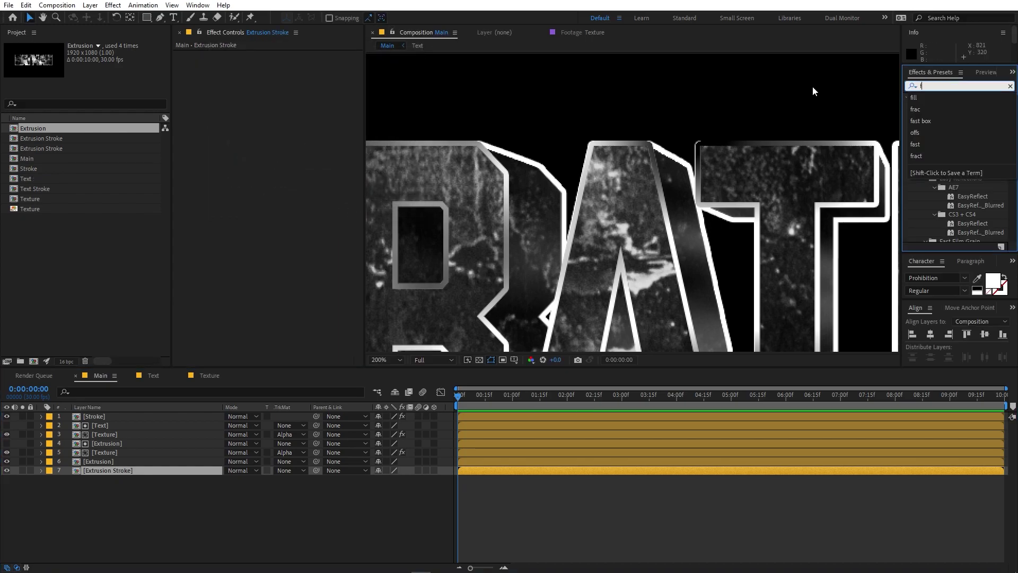
left_click(320, 483)
left_click(116, 417)
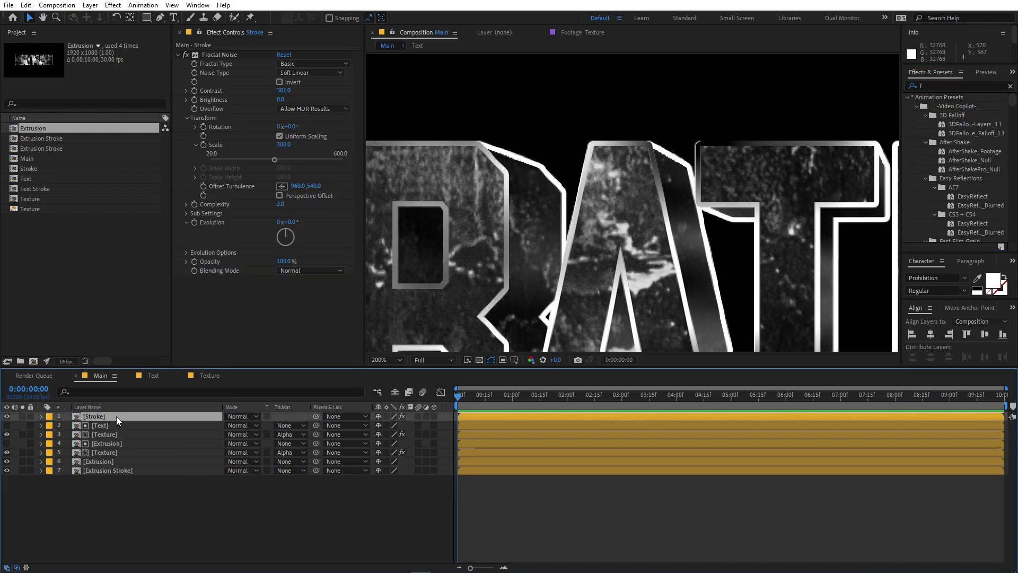
left_click(221, 55)
left_click(124, 471)
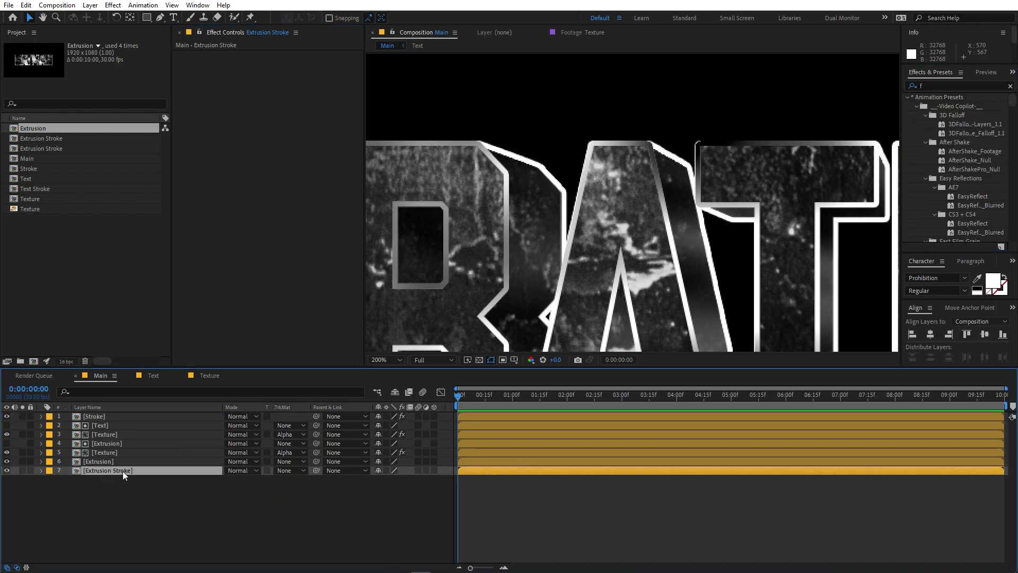
key("ctrl+v")
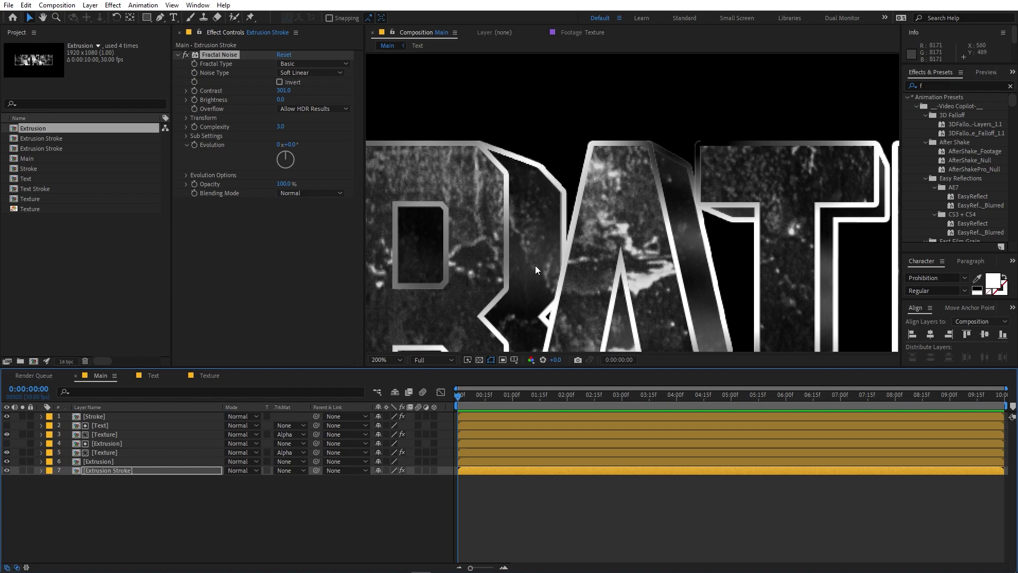
Try the Extrusion Stroke layer at 64% opacity, undo the change and collapse the layer.
scroll(535, 265, "down", 4)
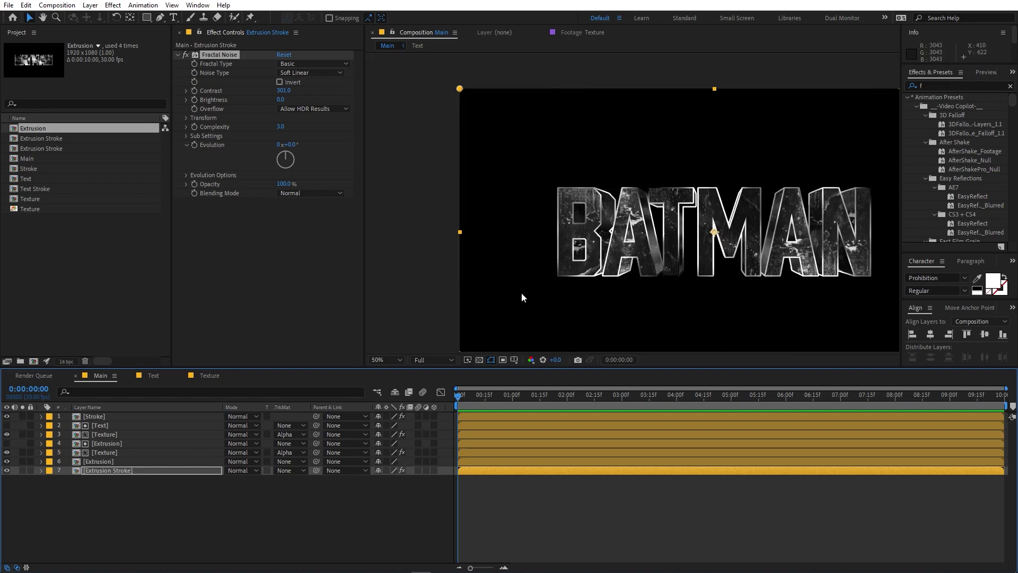
left_click(119, 471)
key("t")
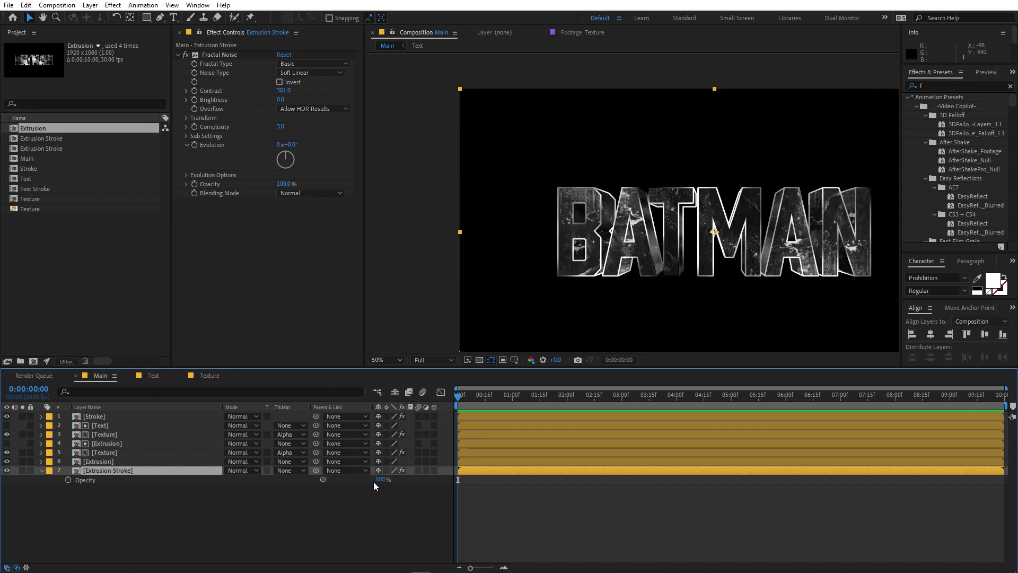
left_click_drag(378, 479, 358, 480)
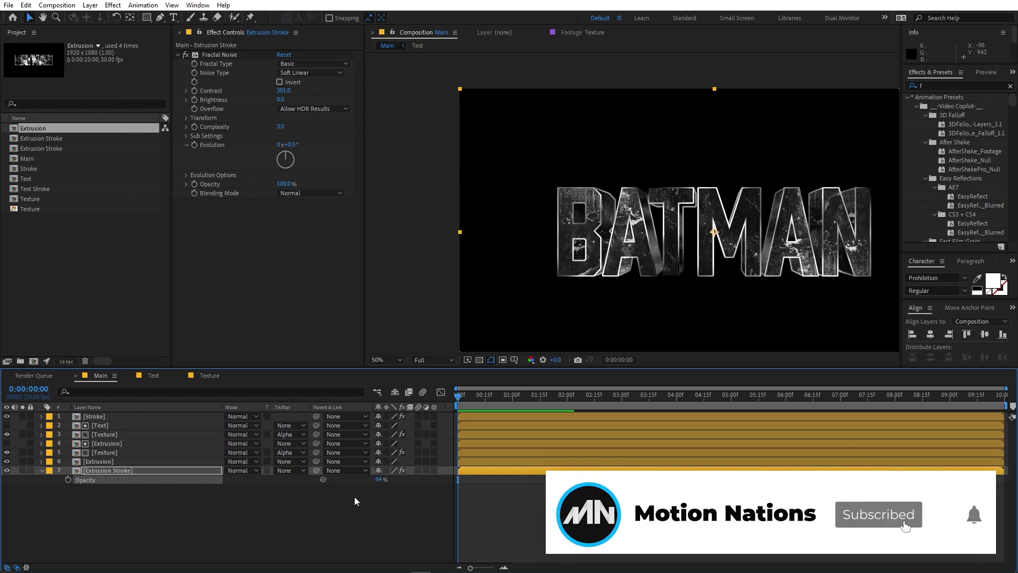
key("ctrl+z")
left_click(383, 360)
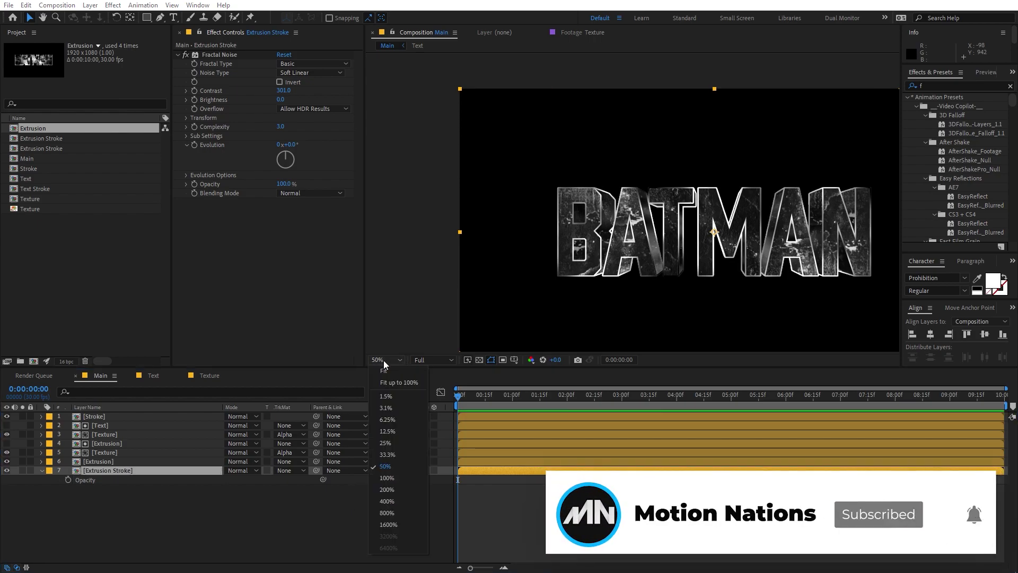
left_click(390, 383)
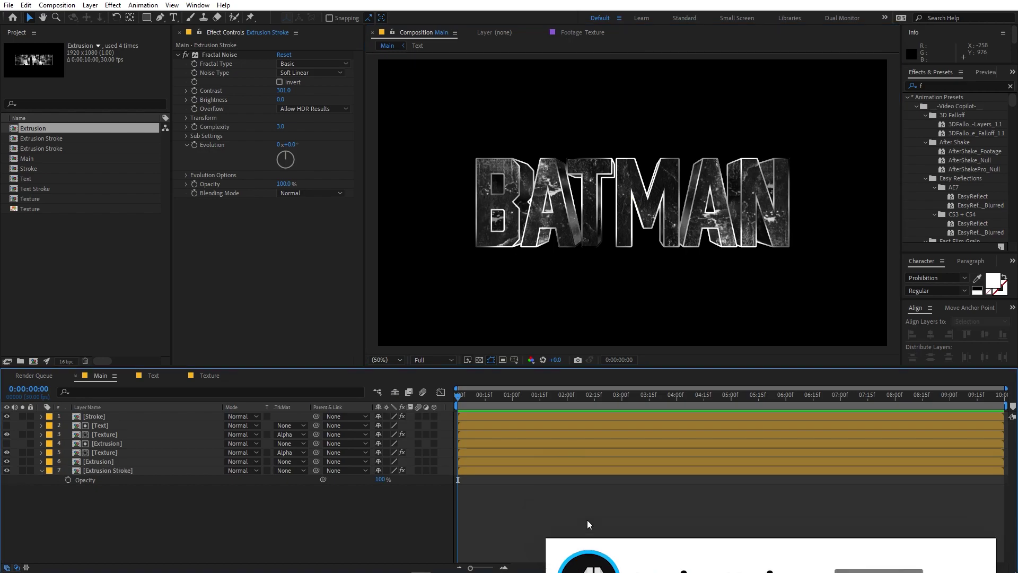
left_click(42, 470)
Darken the shadows of the lower Texture layer's Curves effect and slightly adjust its highlight point.
left_click(122, 452)
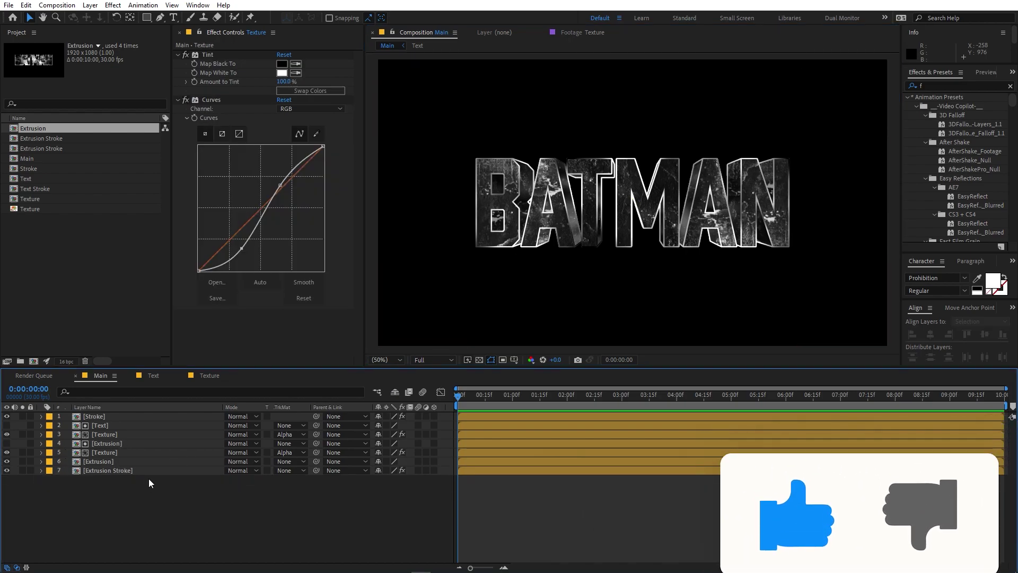
left_click(120, 450)
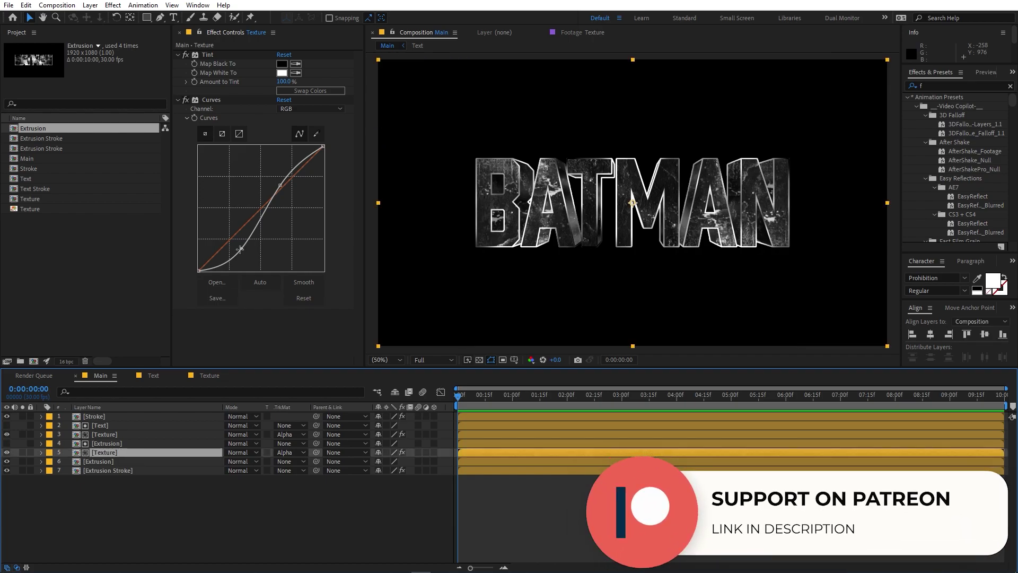
left_click_drag(240, 250, 244, 254)
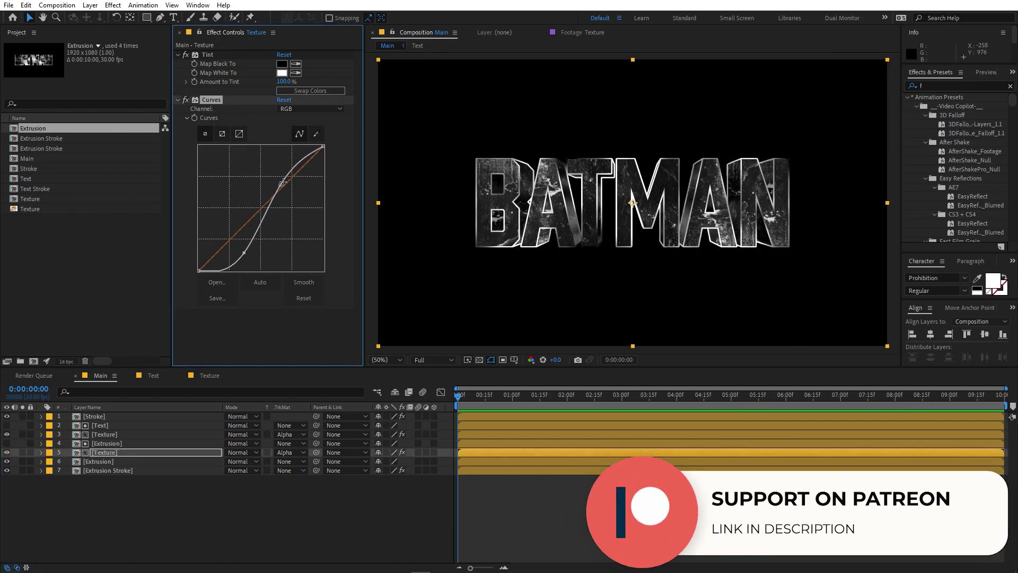
mouse_move(281, 184)
left_mouse_down()
mouse_move(291, 194)
mouse_move(281, 184)
left_mouse_up()
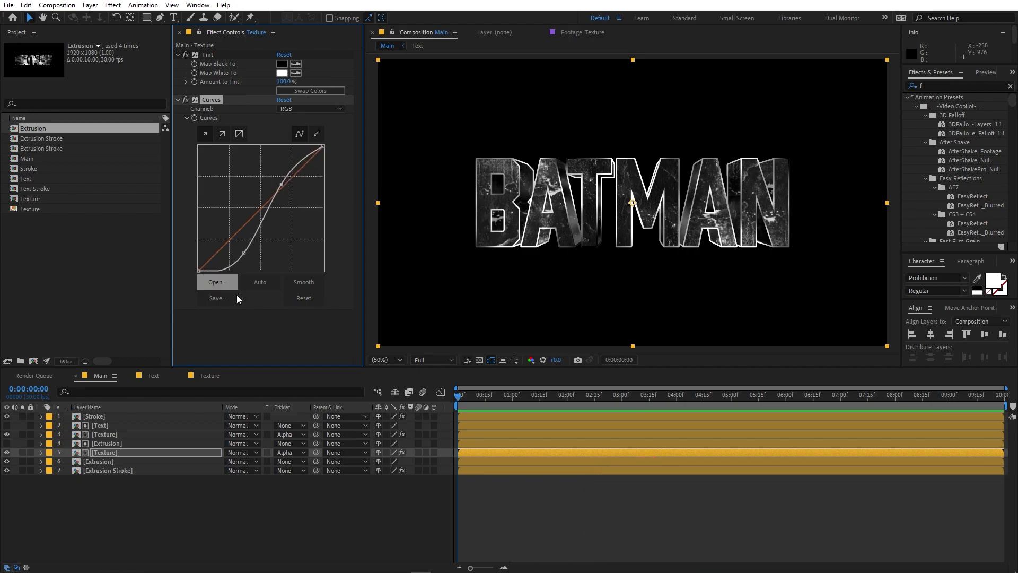
left_click(140, 478)
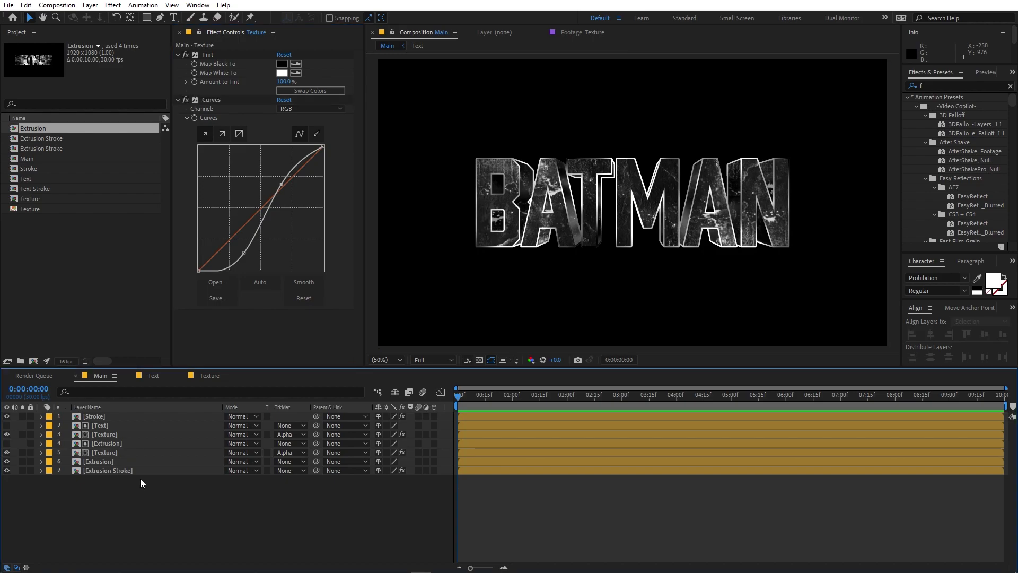
Apply a Drop Shadow effect to the Stroke layer below its Fractal Noise effect.
left_click(98, 417)
double_click(930, 86)
type("drop")
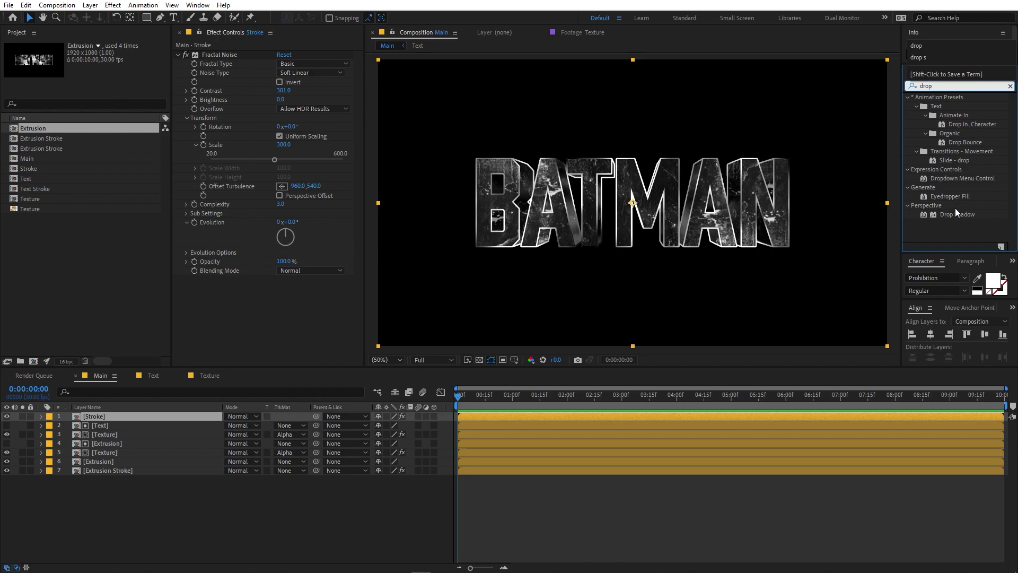
left_click_drag(950, 214, 247, 309)
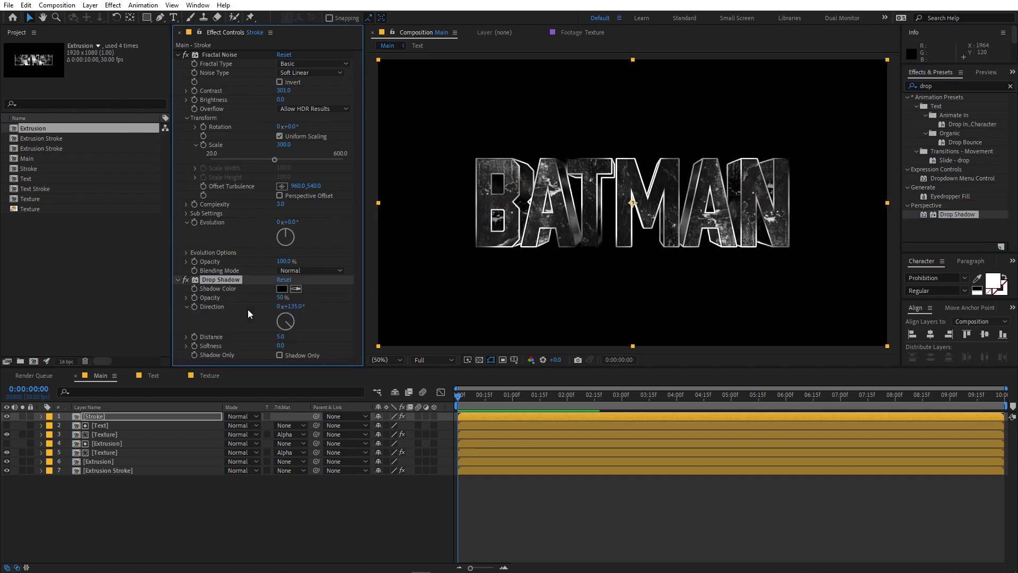
Try the Stroke layer's Drop Shadow at 0% opacity and with more softness, undoing both changes.
key("/")
scroll(605, 145, "up", 2)
left_click_drag(371, 159, 595, 175)
scroll(687, 192, "up", 2)
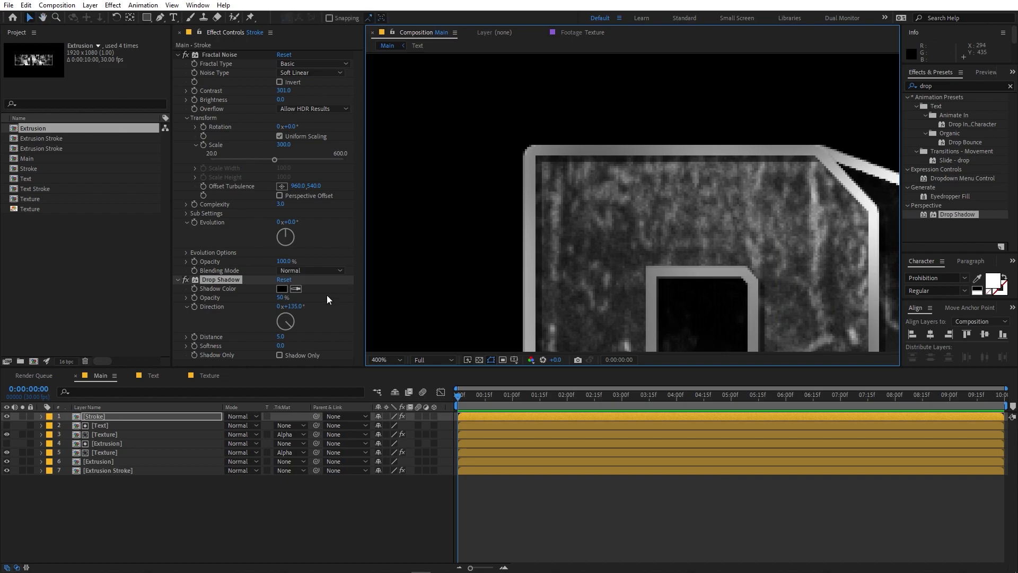
left_click_drag(294, 298, 250, 324)
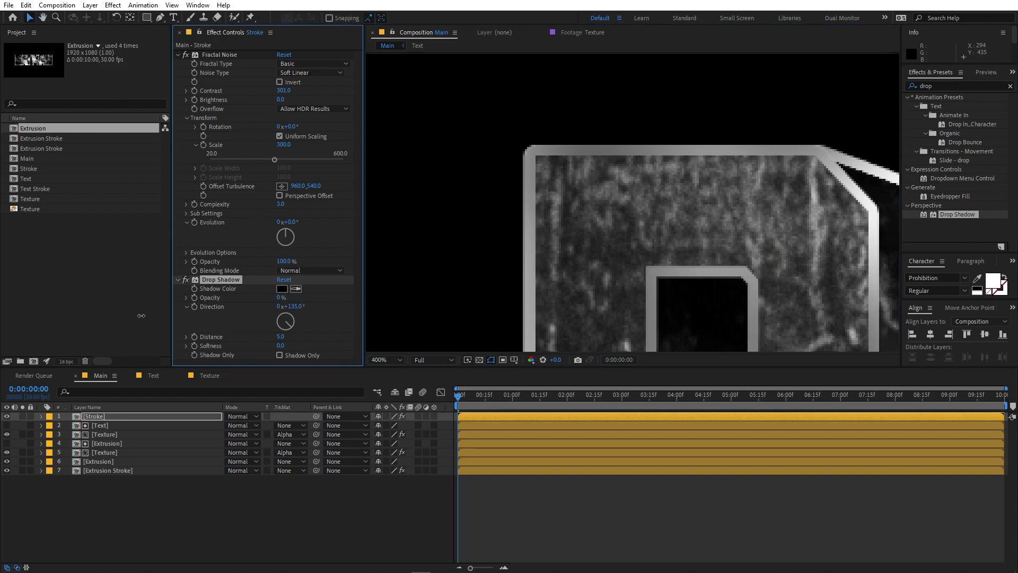
key("ctrl+z")
key("ctrl+shift+z")
key("ctrl+z")
mouse_move(280, 345)
left_mouse_down()
mouse_move(306, 342)
mouse_move(289, 346)
left_mouse_up()
key("ctrl+z")
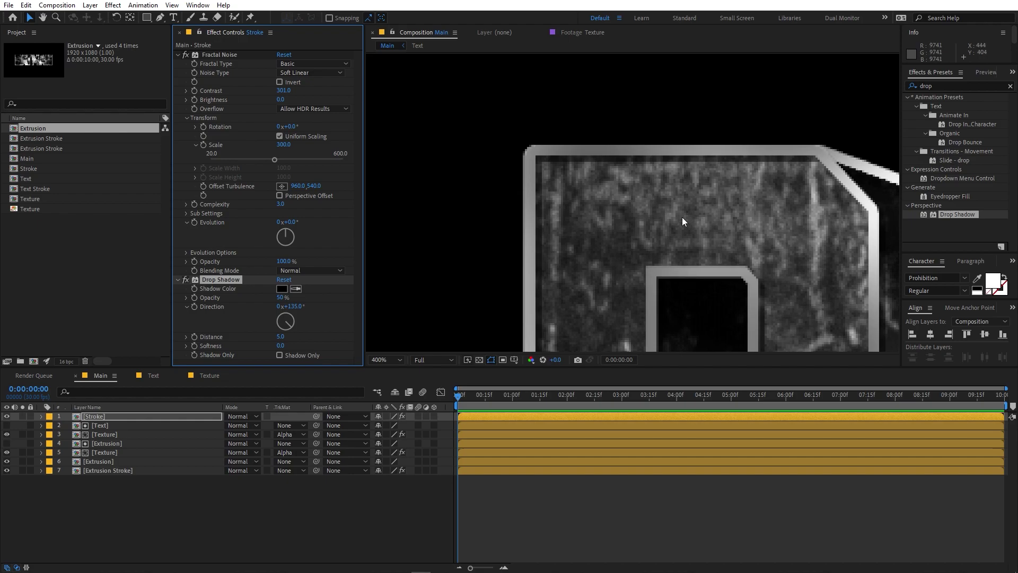
scroll(674, 228, "down", 5)
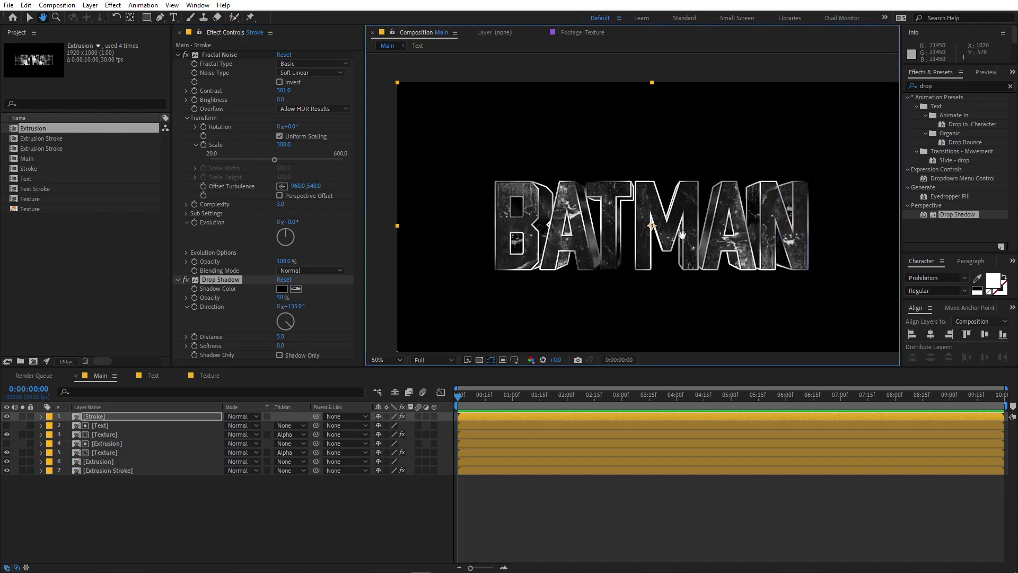
left_click_drag(681, 233, 659, 211)
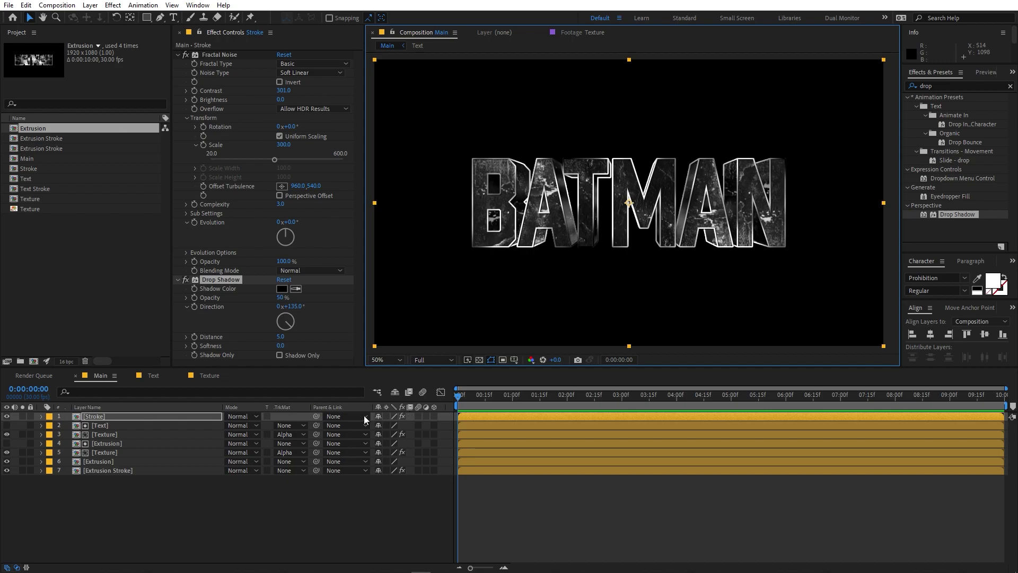
Apply a Glow effect to the Stroke layer with Glow Radius 32.0 and Glow Intensity 0.4.
key("ctrl+5")
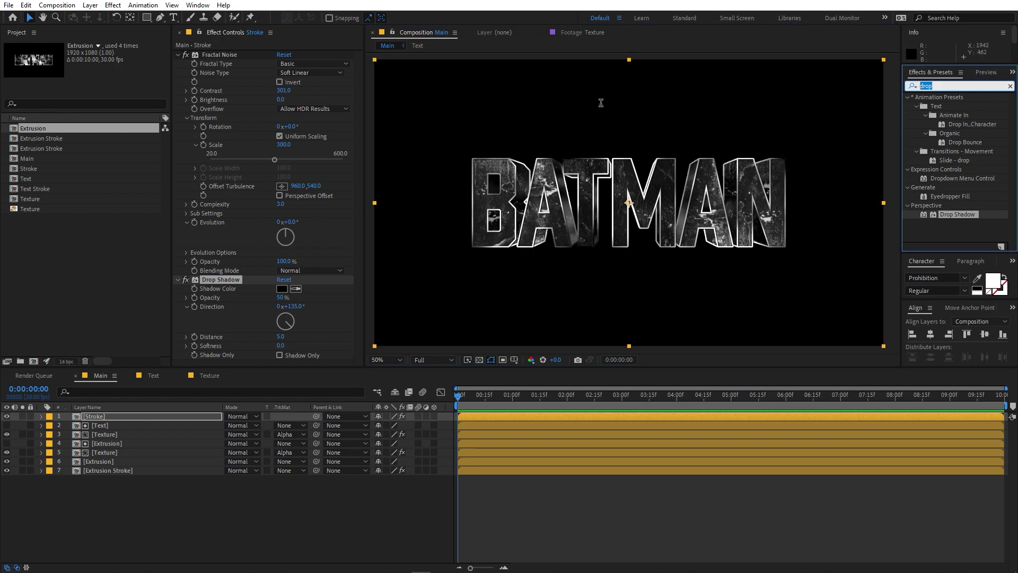
type("g")
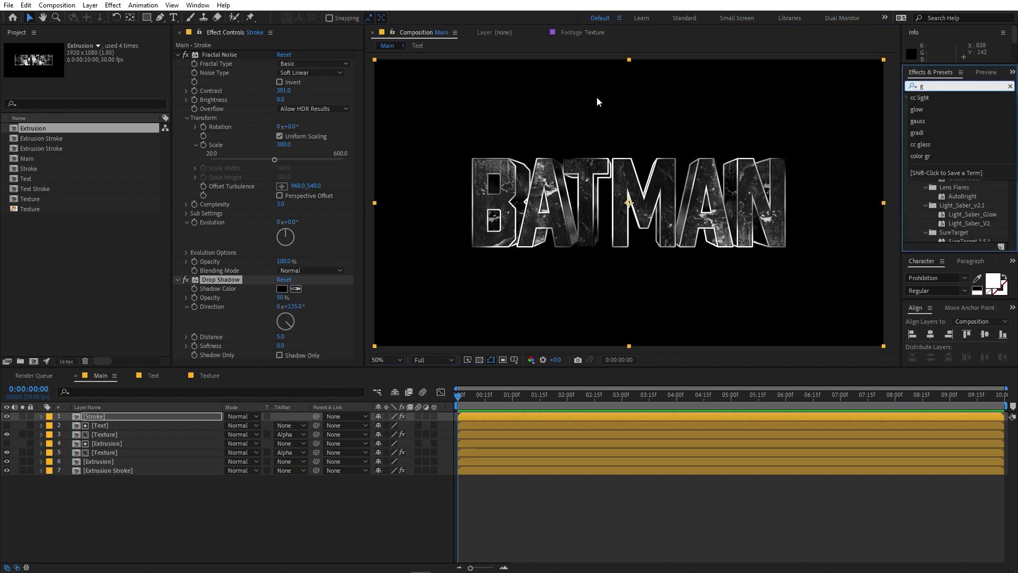
type("lo")
mouse_move(946, 186)
left_mouse_down()
mouse_move(94, 421)
mouse_move(107, 418)
left_mouse_up()
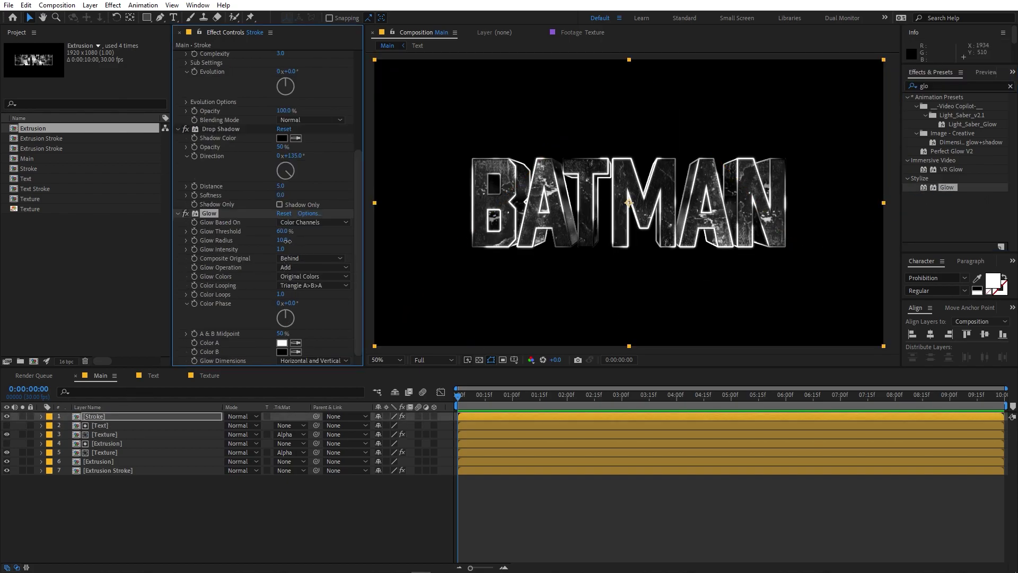
left_click_drag(287, 241, 265, 250)
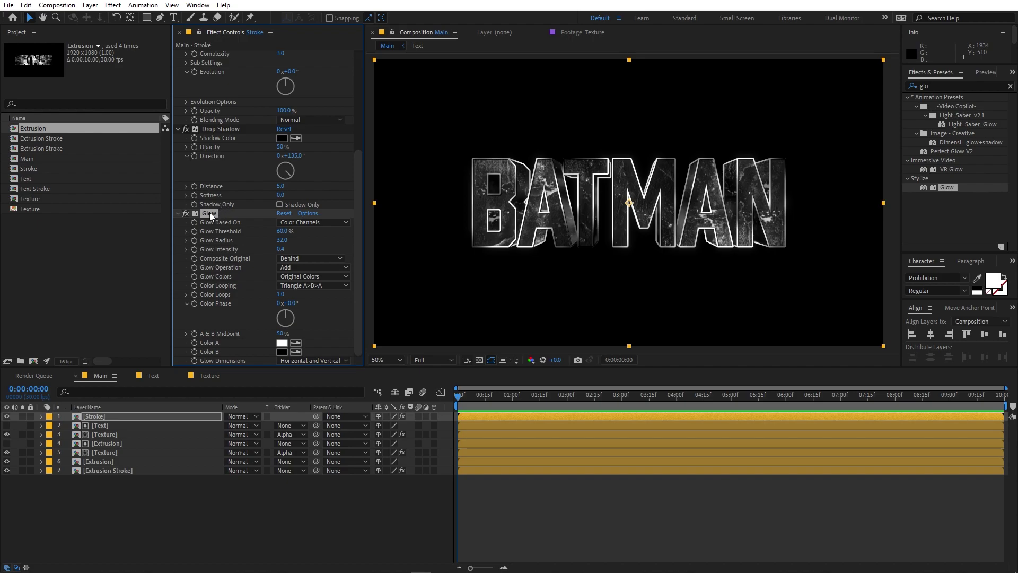
Duplicate the Stroke layer's Glow effect and set the copy's Glow Radius to 216.0 and Glow Intensity to 0.6.
key("ctrl+d")
left_click_drag(282, 240, 376, 239)
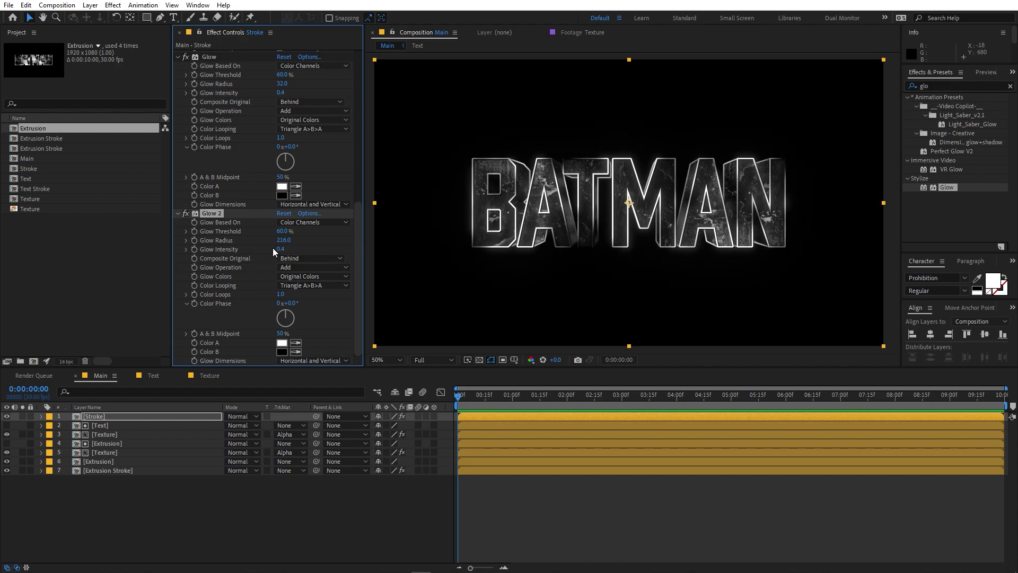
left_click_drag(281, 251, 289, 251)
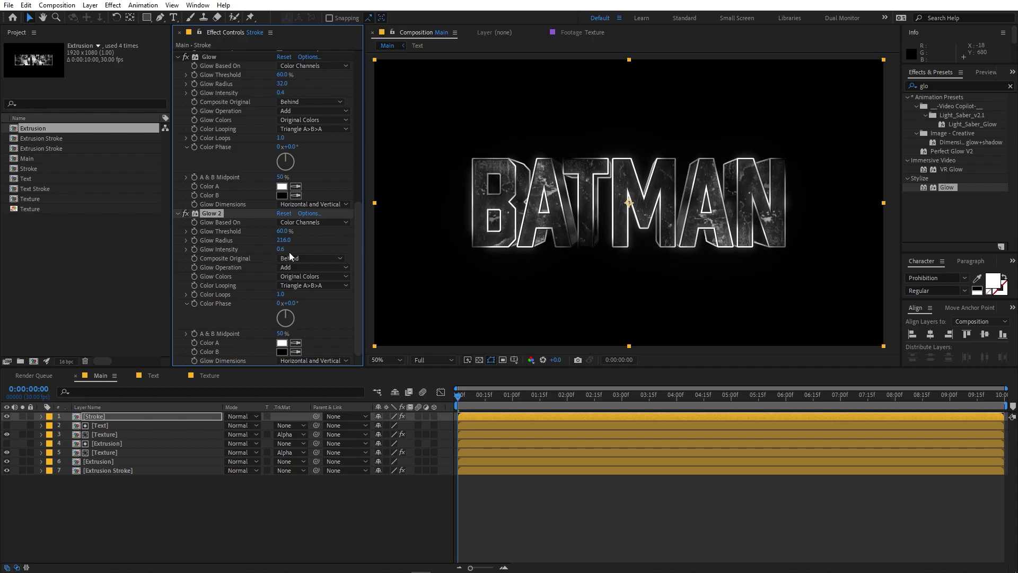
left_click(650, 532)
key("/")
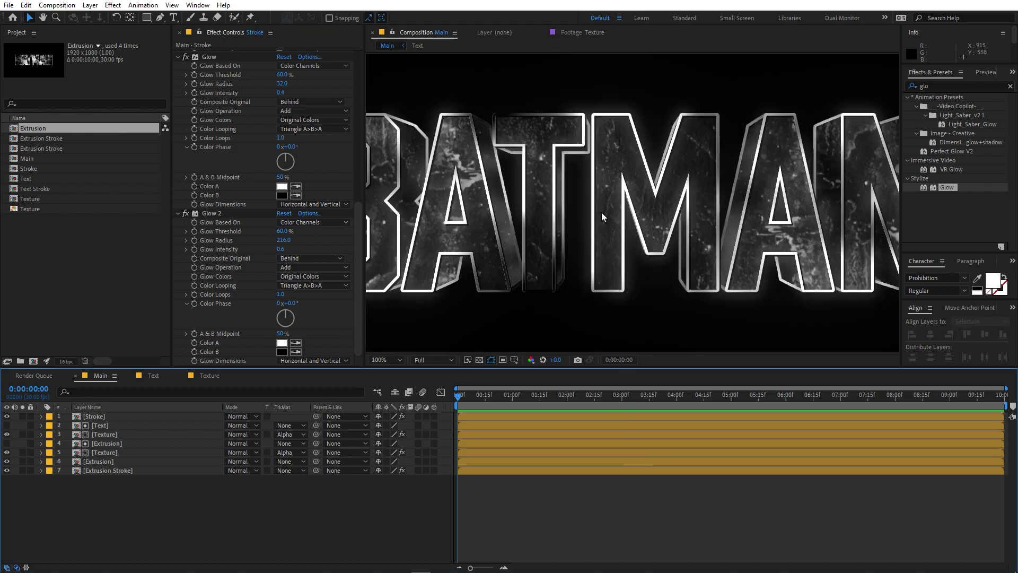
key("comma")
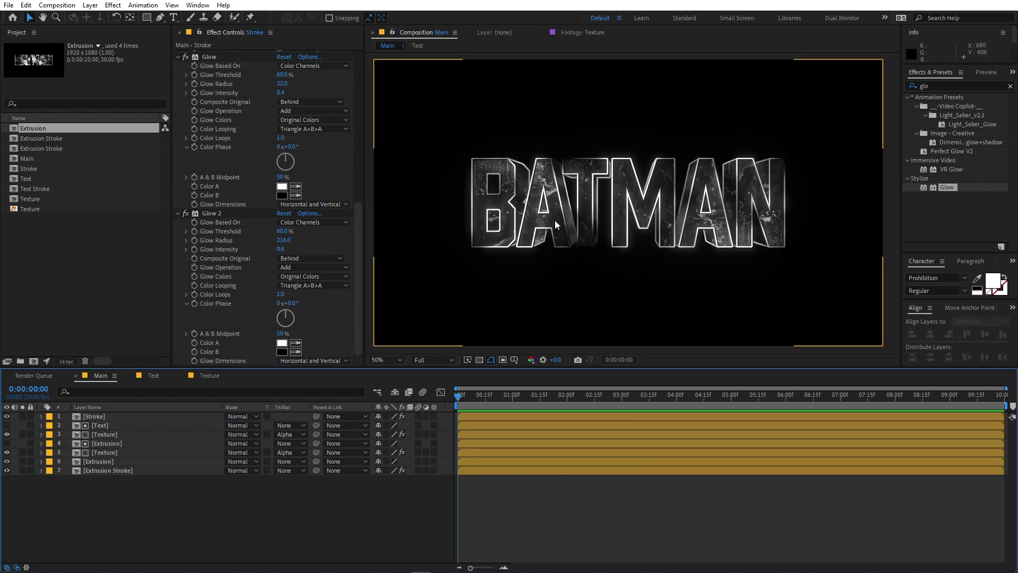
key("slash")
key("comma")
Animate Offset Turbulence in the Stroke layer's Fractal Noise from 960.0,540.0 at the first frame to 1520.0,540.0 at 0:00:09:29 and preview it.
left_click(88, 416)
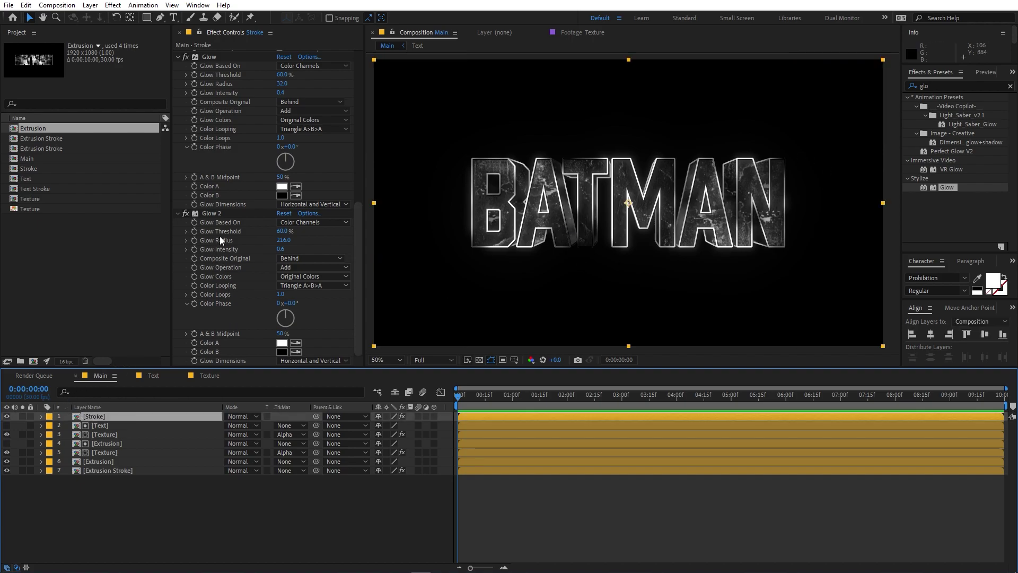
scroll(220, 233, "up", 10)
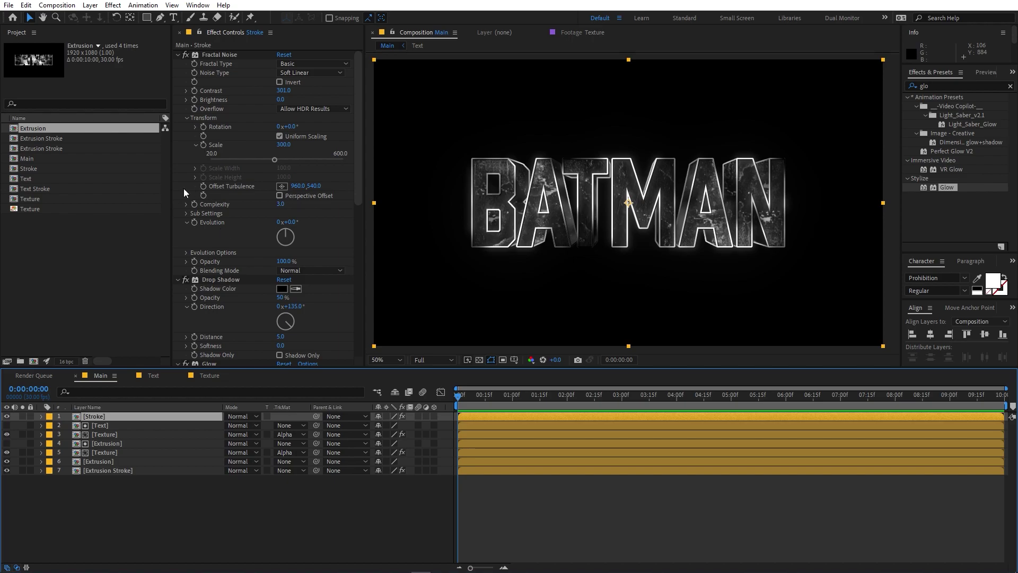
left_click(203, 186)
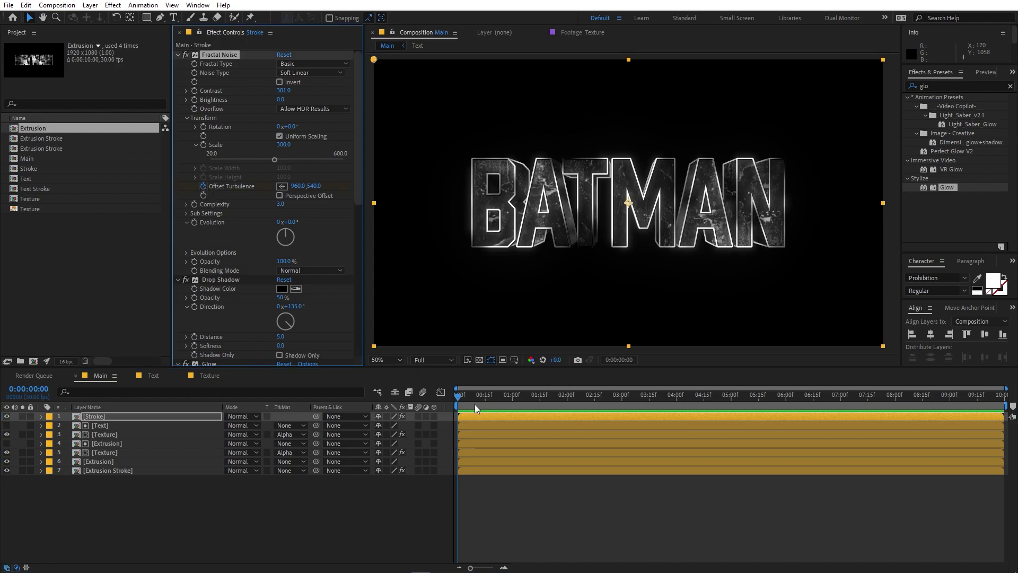
left_click_drag(475, 404, 1002, 405)
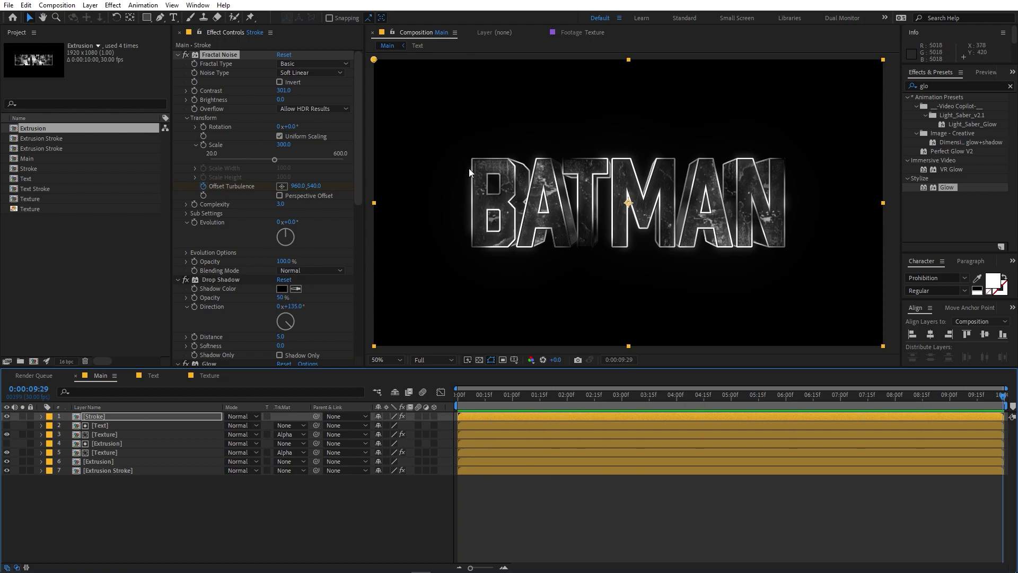
left_click_drag(298, 186, 608, 204)
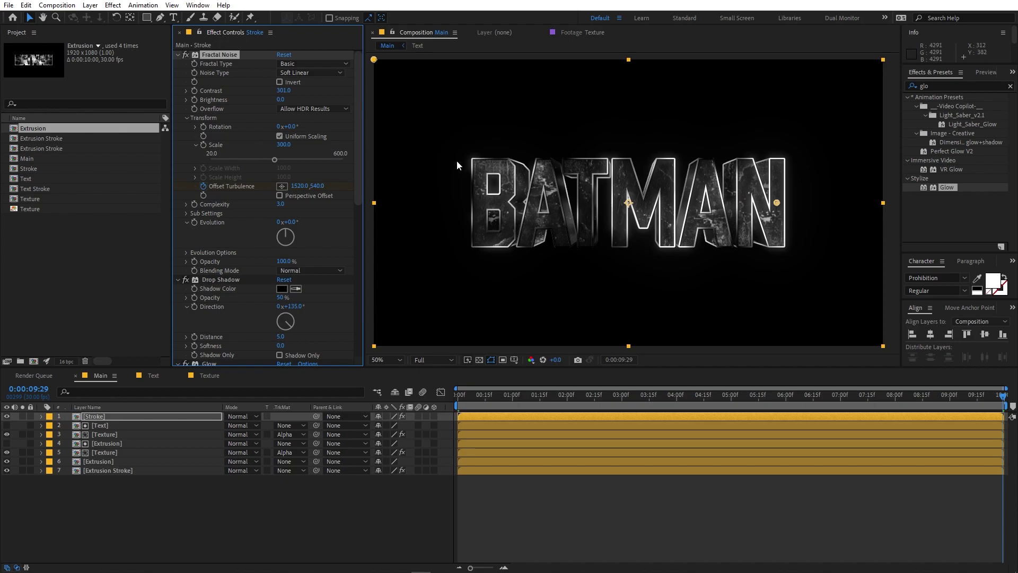
key("space")
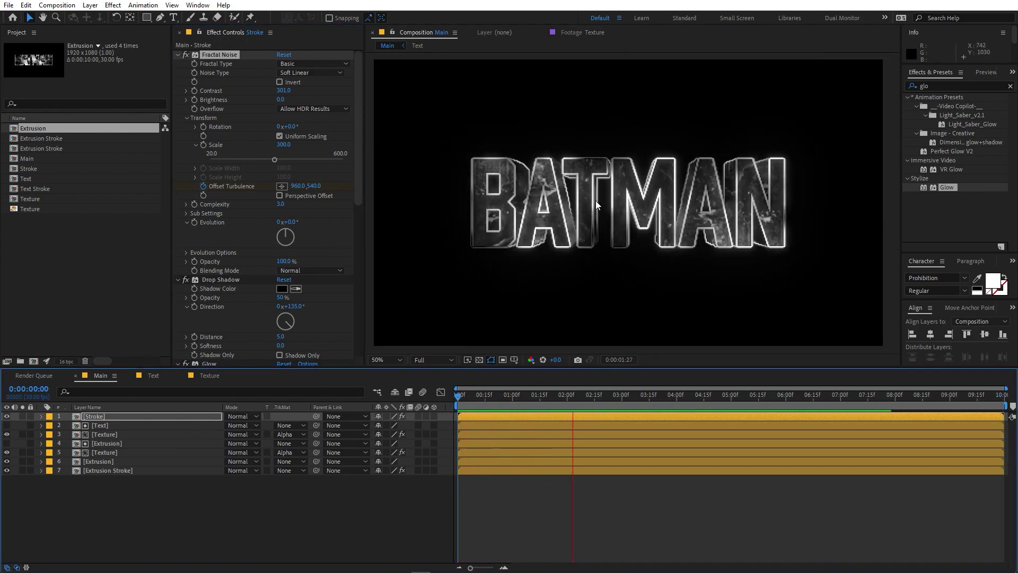
Increase the horizontal Offset Turbulence of the Stroke layer's Fractal Noise at 0:00:09:29 and preview the faster movement.
left_click_drag(679, 395, 1002, 395)
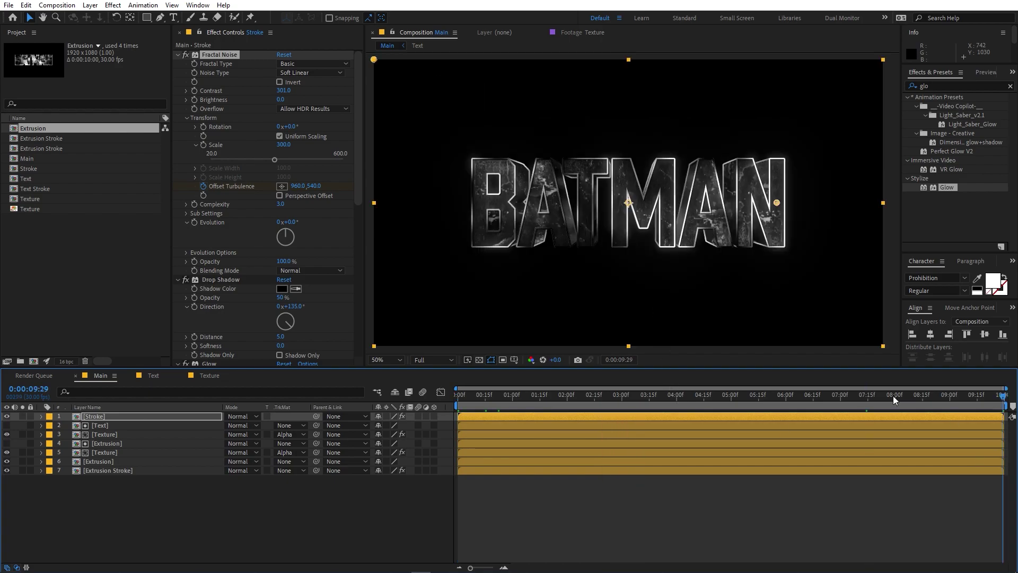
left_click_drag(299, 186, 478, 320)
key("Home")
key("space")
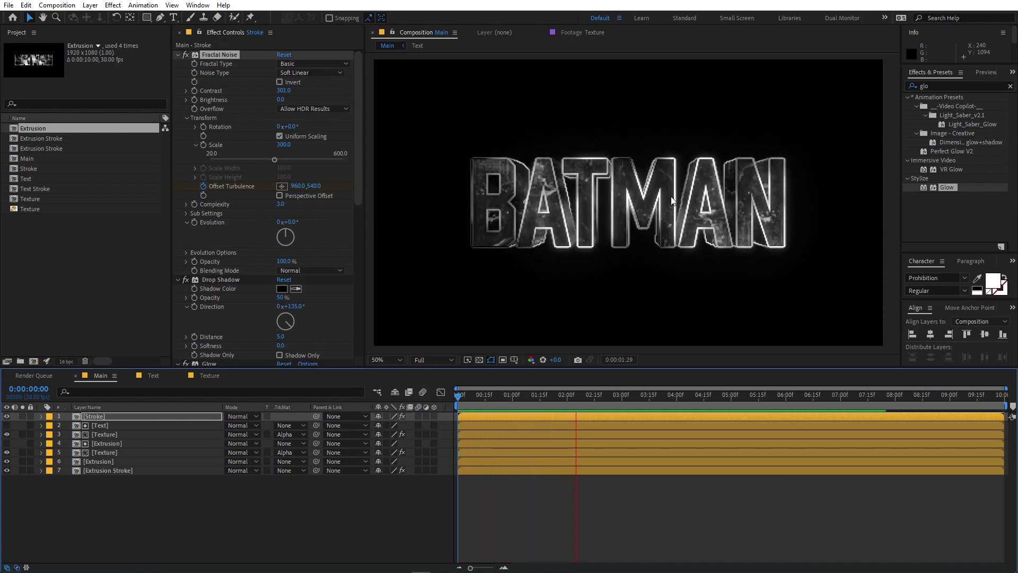
key("space")
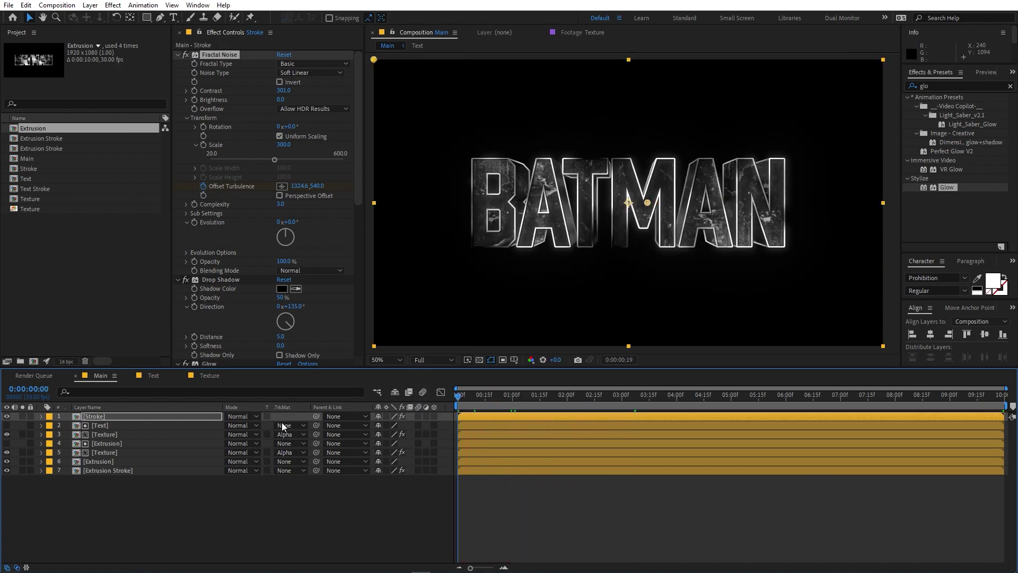
Animate Offset Turbulence in the Extrusion Stroke layer's Fractal Noise from 960.0,540.0 at the start to 2106.0,540.0 at 0:00:09:29 and preview it.
left_click(114, 470)
left_click(186, 118)
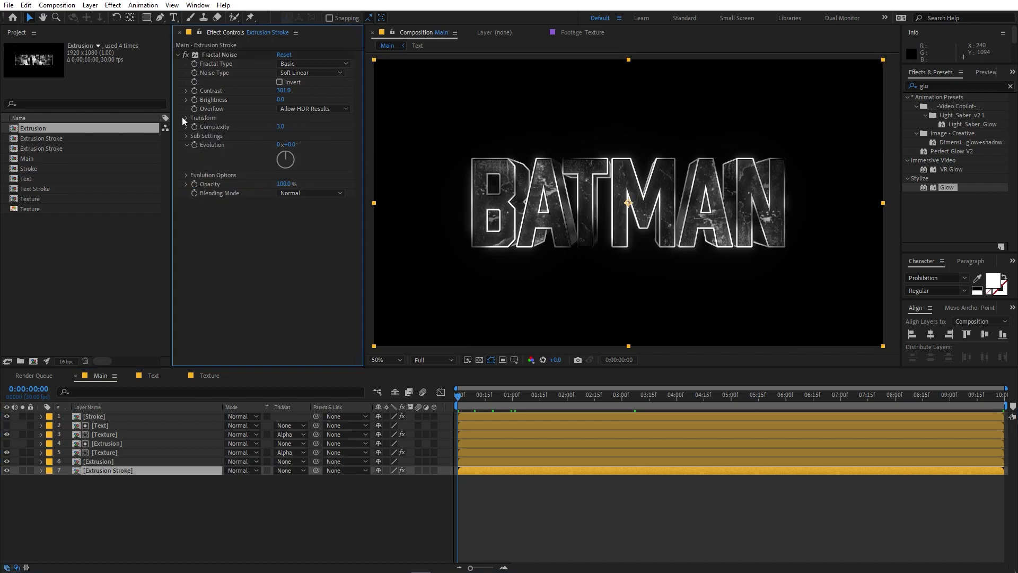
left_click(202, 172)
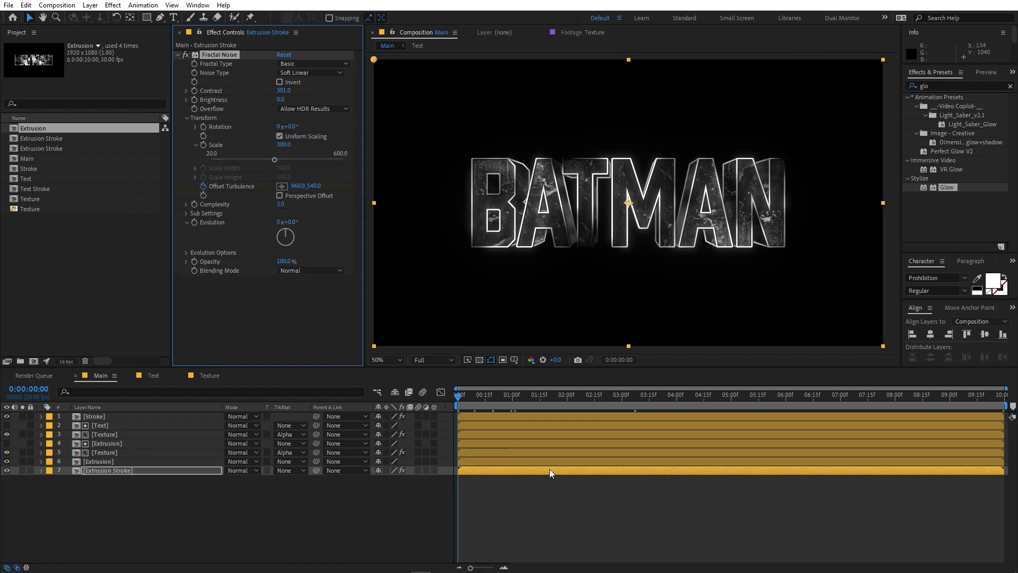
left_click_drag(527, 398, 1002, 395)
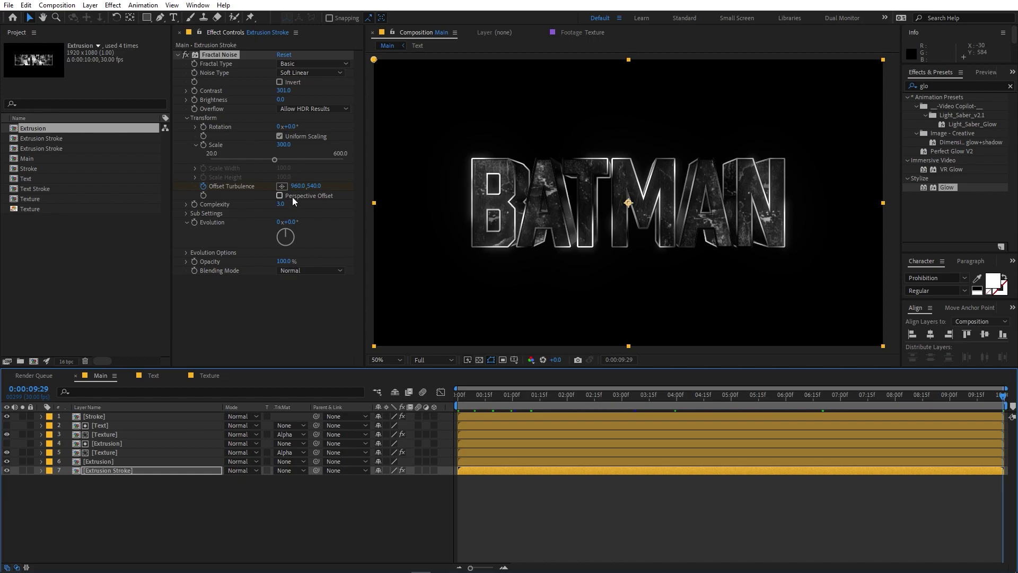
left_click_drag(297, 190, 651, 200)
left_click(524, 471)
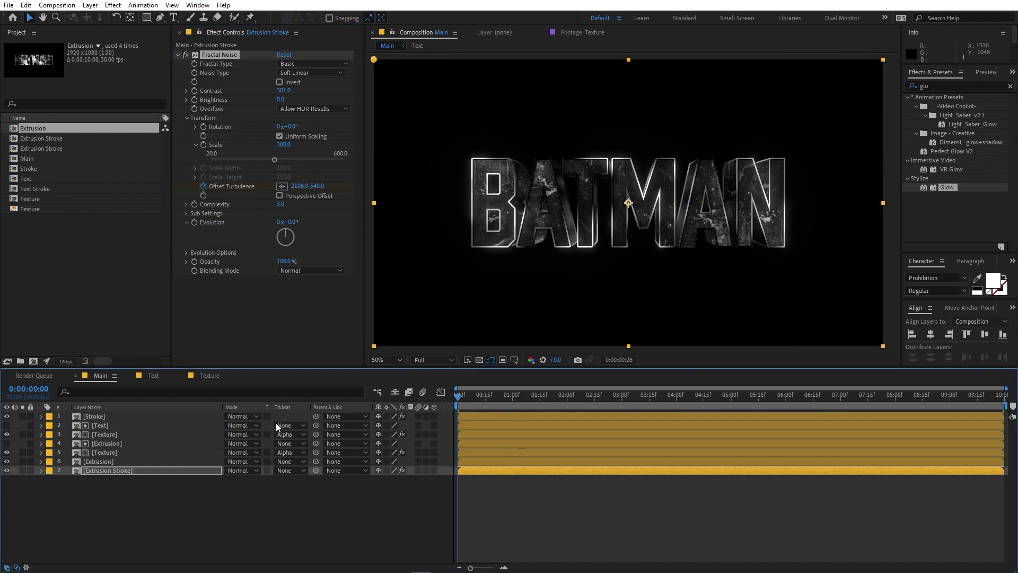
key("Home")
key("space")
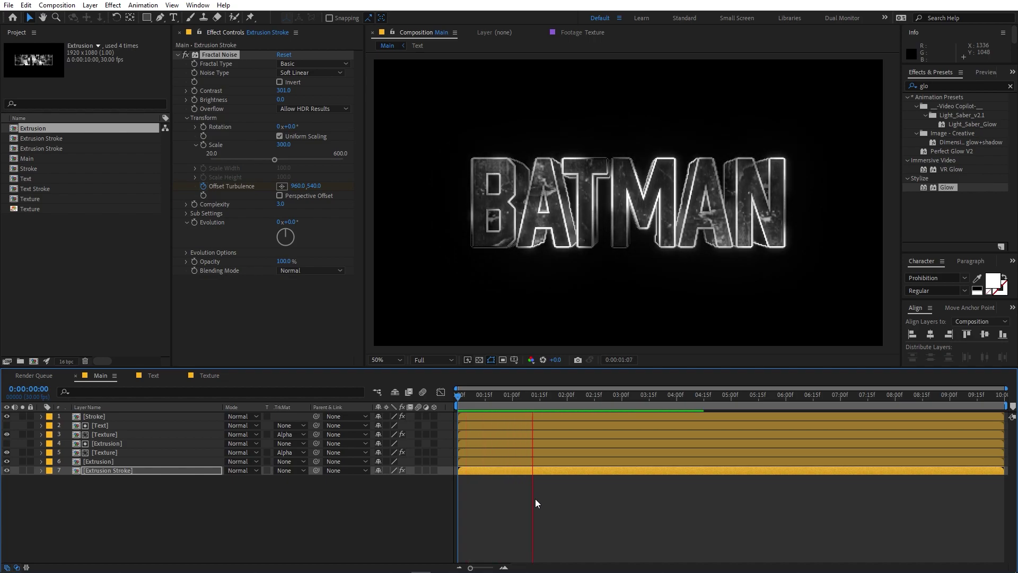
key("space")
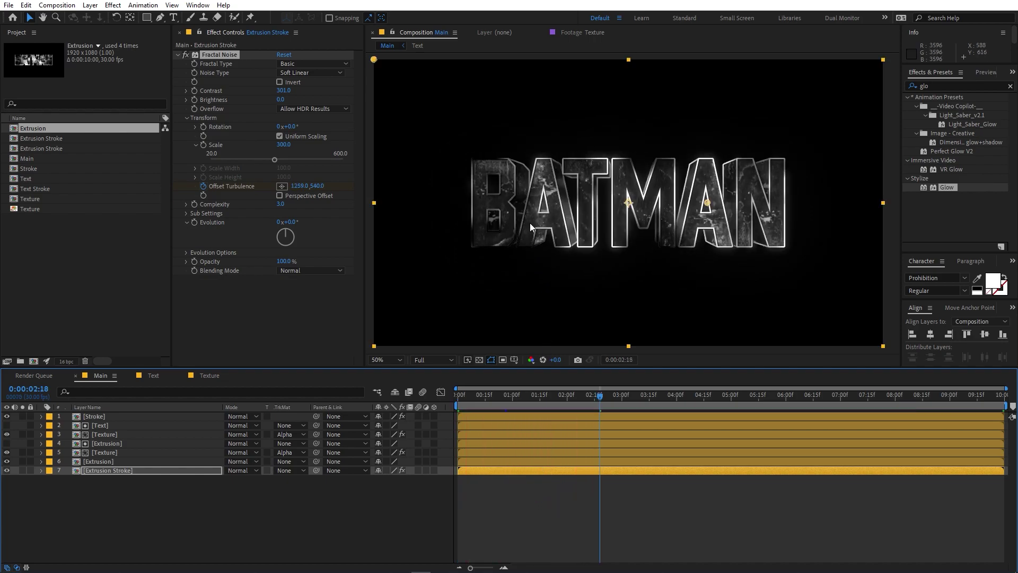
Import the dark Batman JPG image and place it beneath all other layers as the Main composition's background.
left_click_drag(463, 396, 635, 425)
left_click_drag(298, 186, 657, 279)
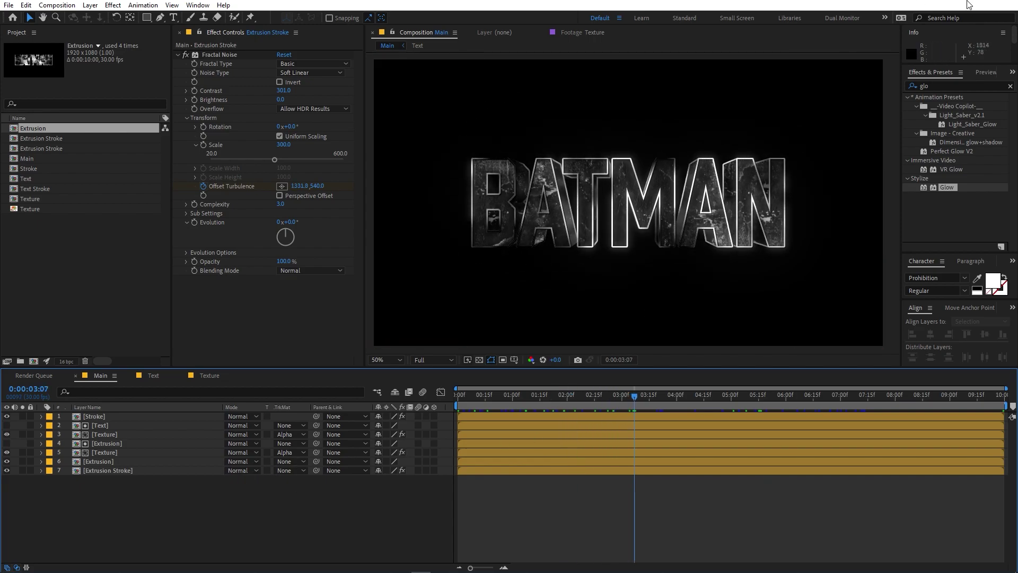
left_click_drag(511, 207, 137, 492)
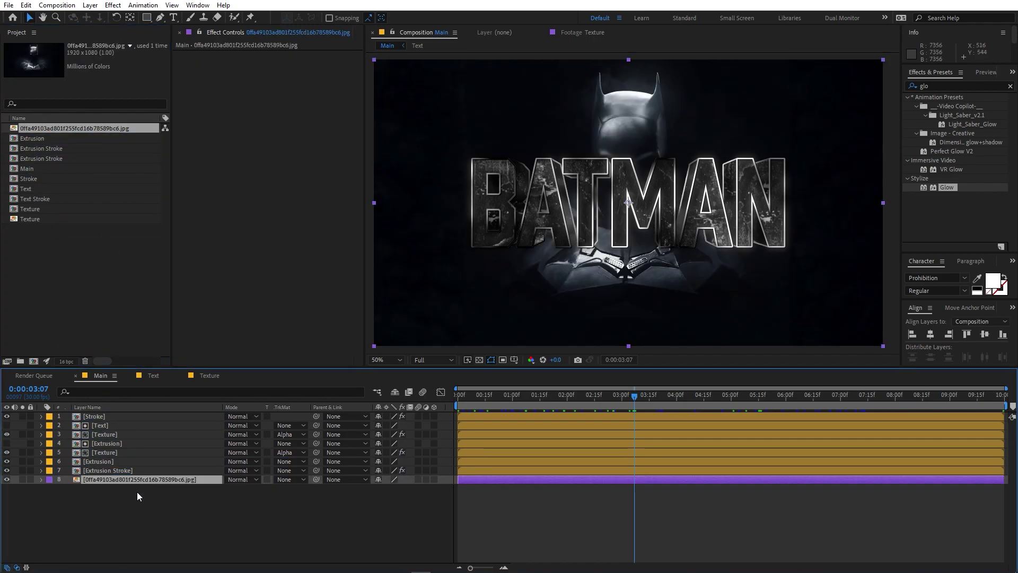
Add an adjustment layer above all layers in the Main composition and apply the Curves effect to it.
right_click(170, 521)
mouse_move(228, 393)
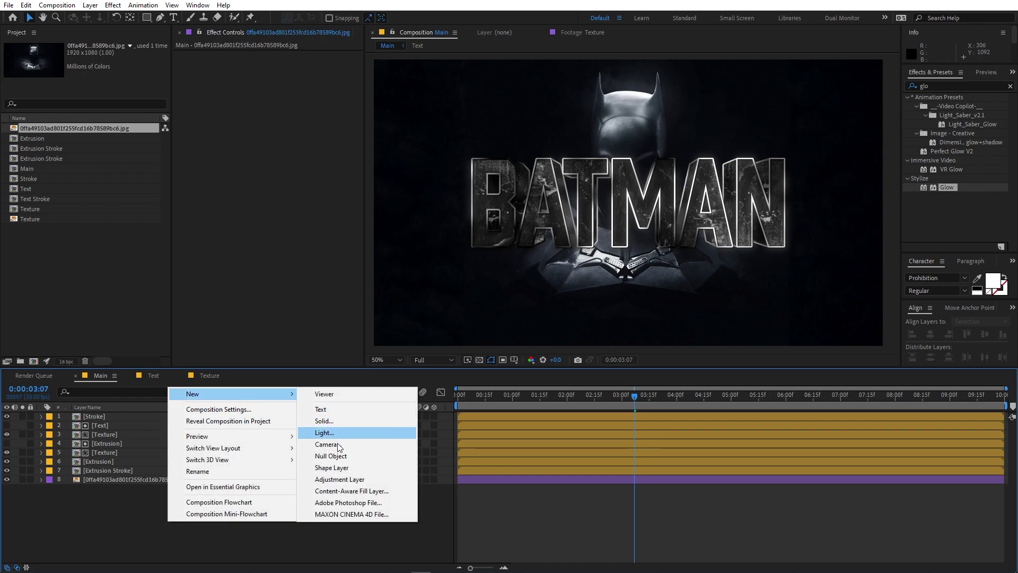
left_click(331, 479)
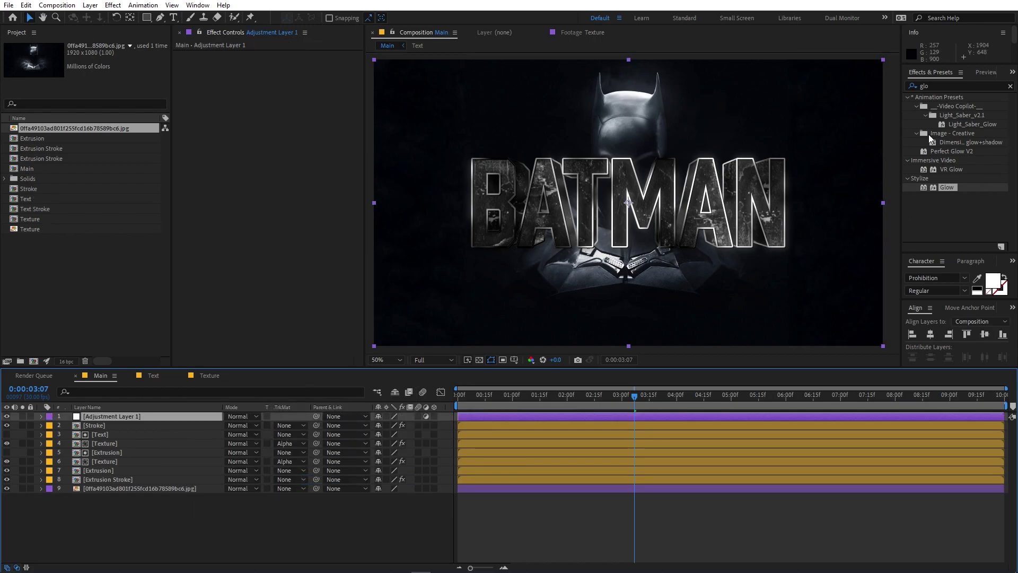
left_click(959, 88)
type("cur")
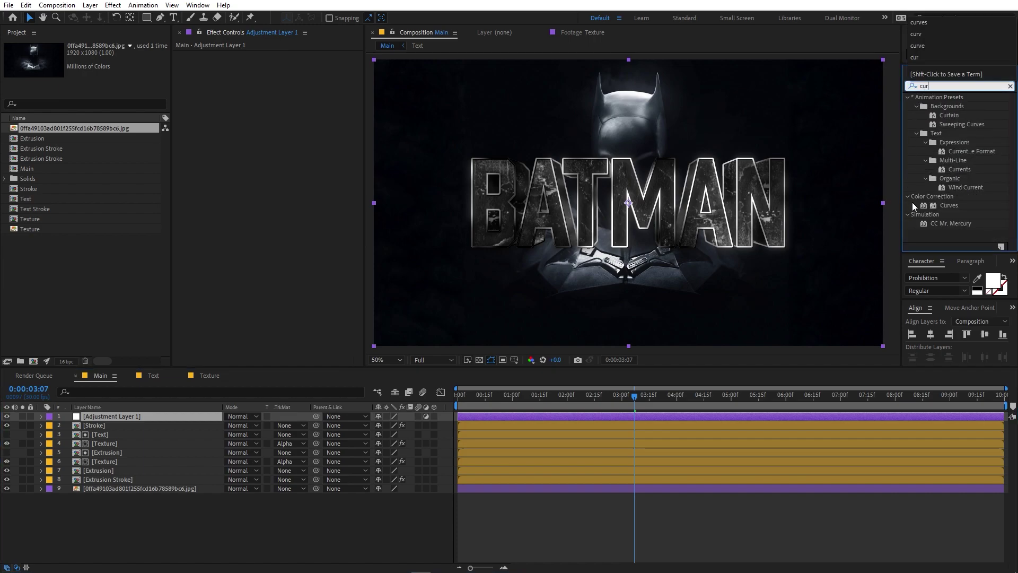
left_click_drag(942, 206, 129, 415)
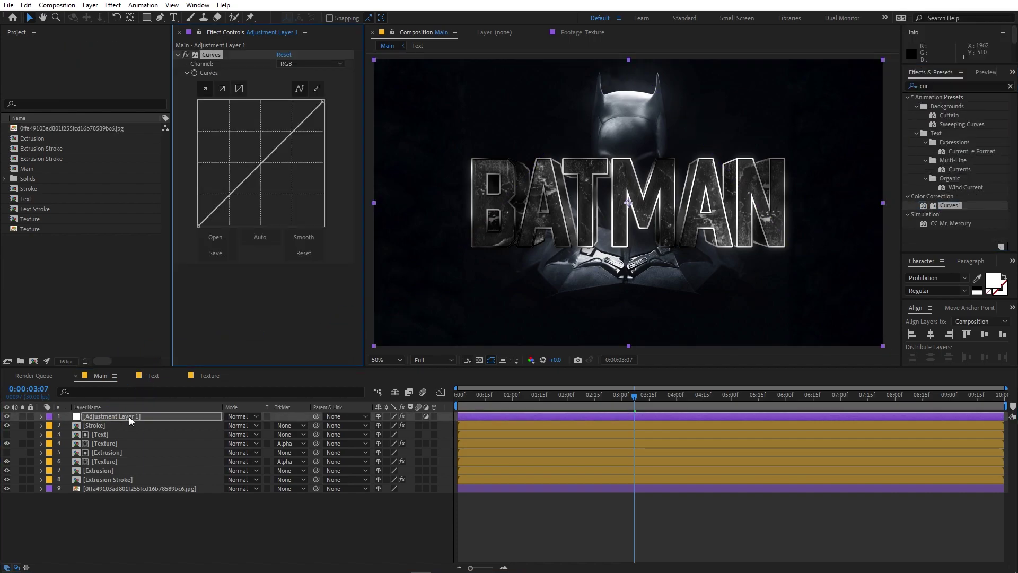
Lower the Red curve and slightly lower the Green curve in the adjustment layer's Curves effect, comparing the image with the effect off and on.
left_click(298, 63)
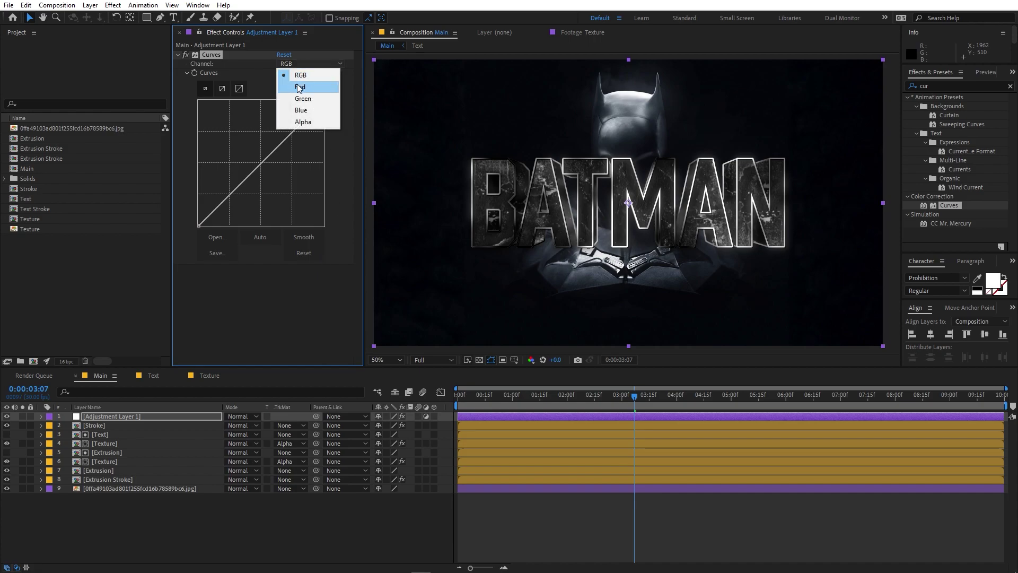
left_click(300, 86)
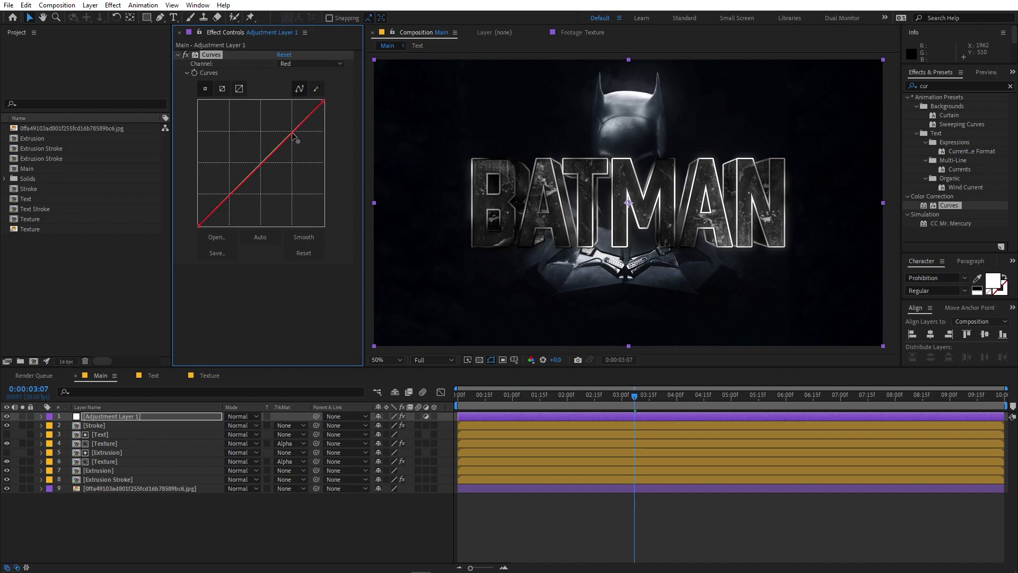
left_click_drag(242, 185, 242, 189)
left_click(314, 64)
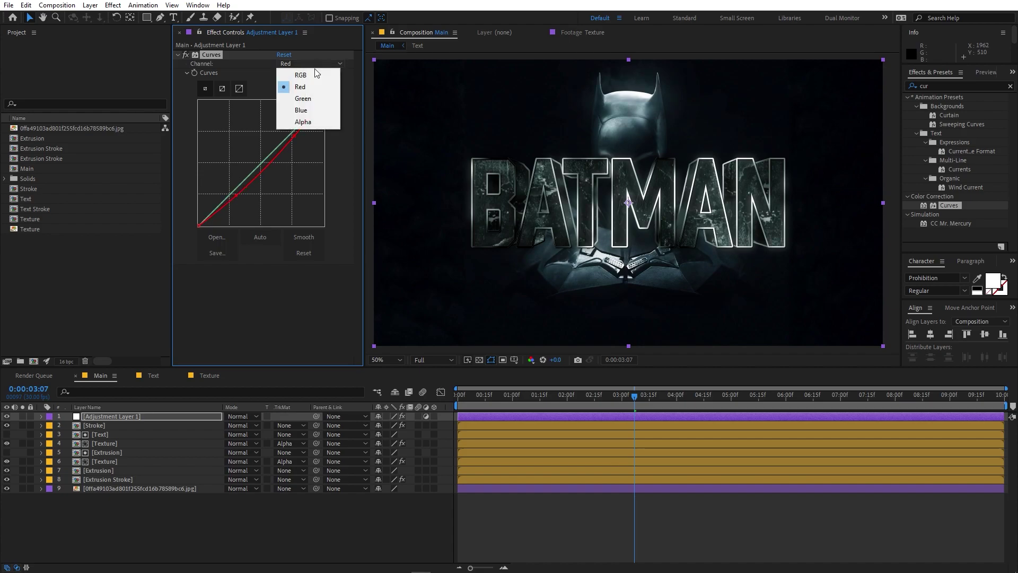
left_click(307, 98)
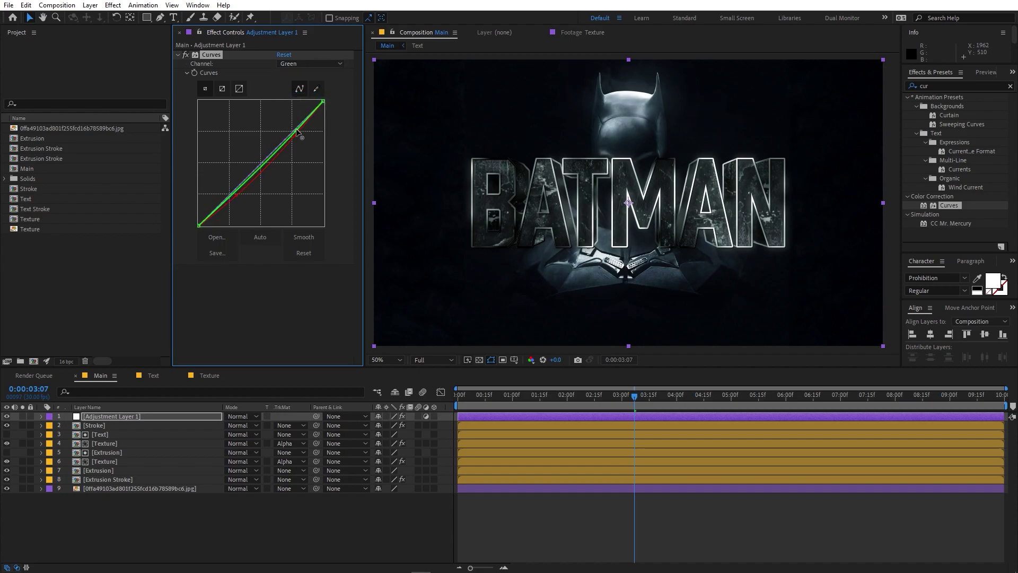
left_click(297, 129)
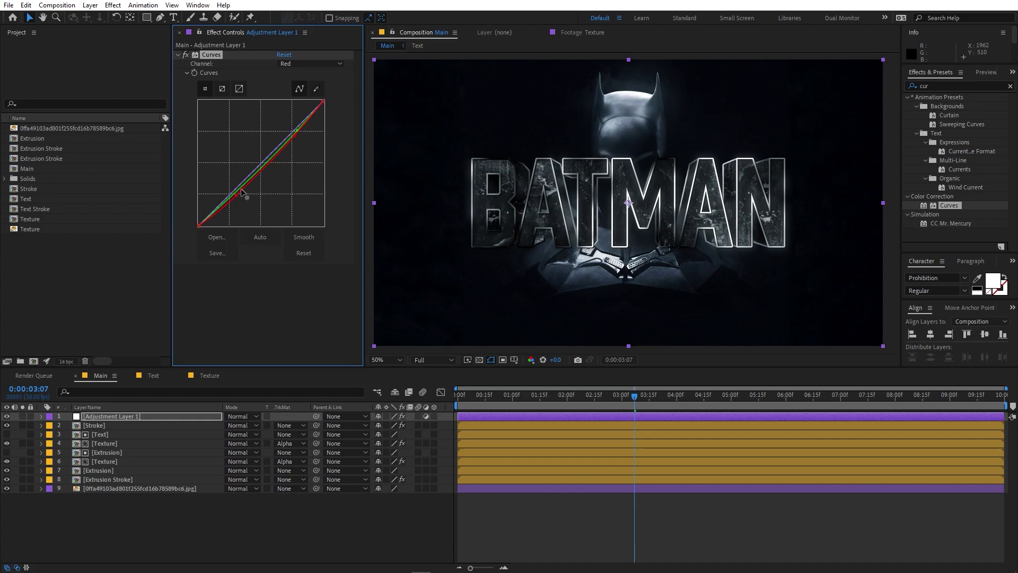
left_click_drag(234, 188, 239, 186)
left_click(186, 53)
left_click(186, 53)
left_click(186, 53)
left_click(186, 53)
left_click(237, 529)
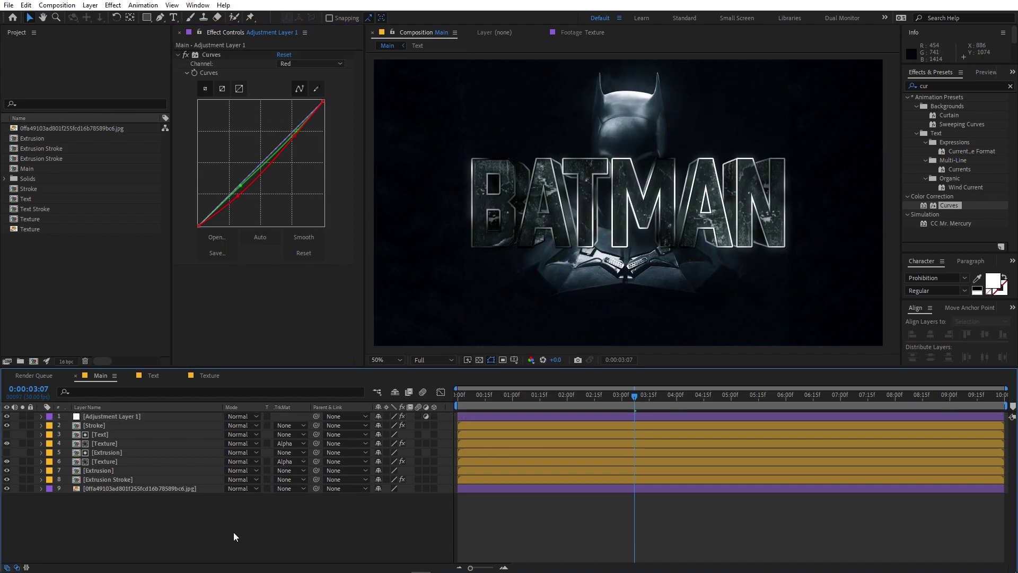
Add a null object and parent all layers from Stroke down to the background image to it.
right_click(204, 540)
mouse_move(260, 413)
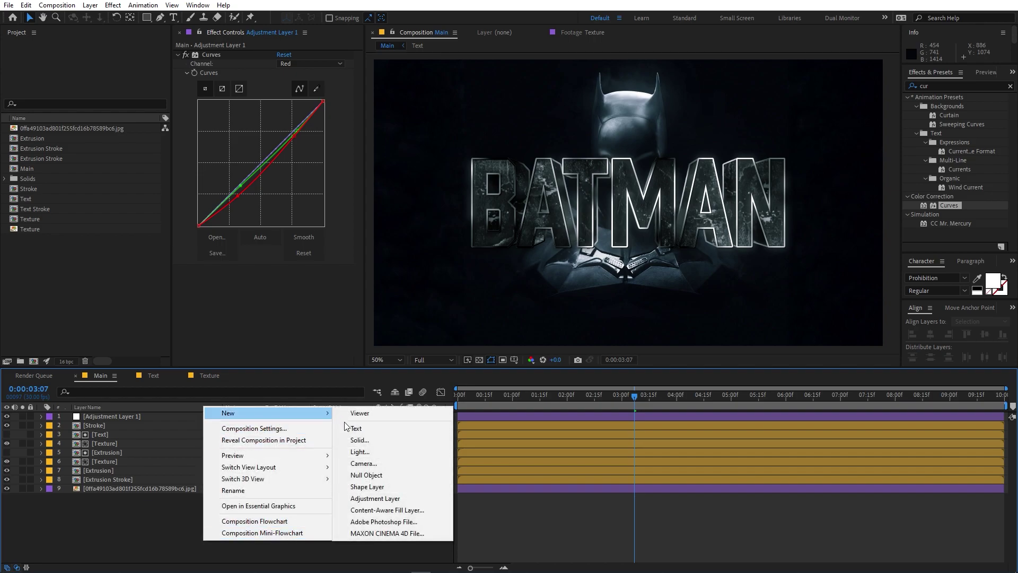
left_click(364, 475)
left_click(104, 434)
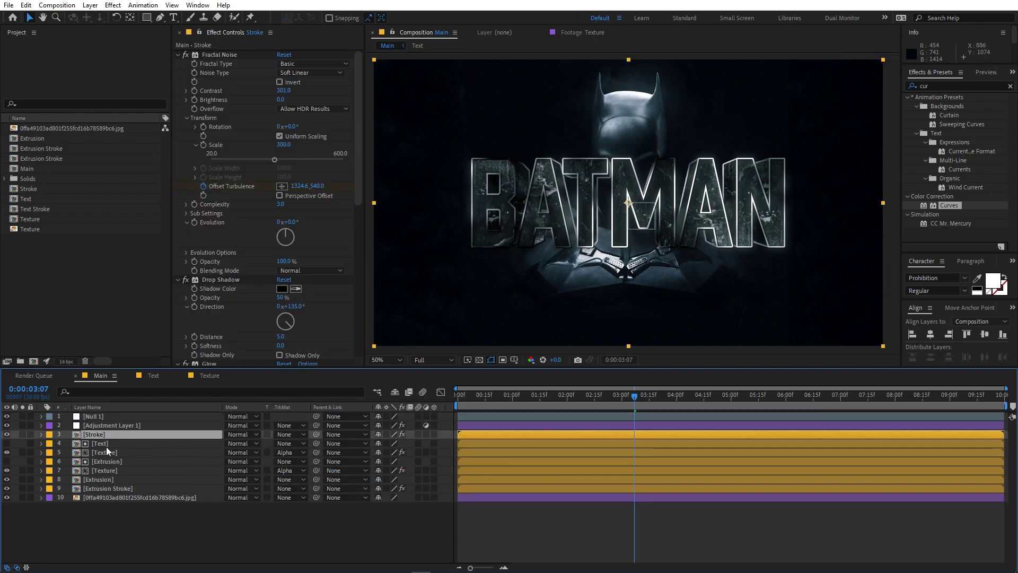
left_click(113, 488, "shift")
left_click(113, 496, "shift")
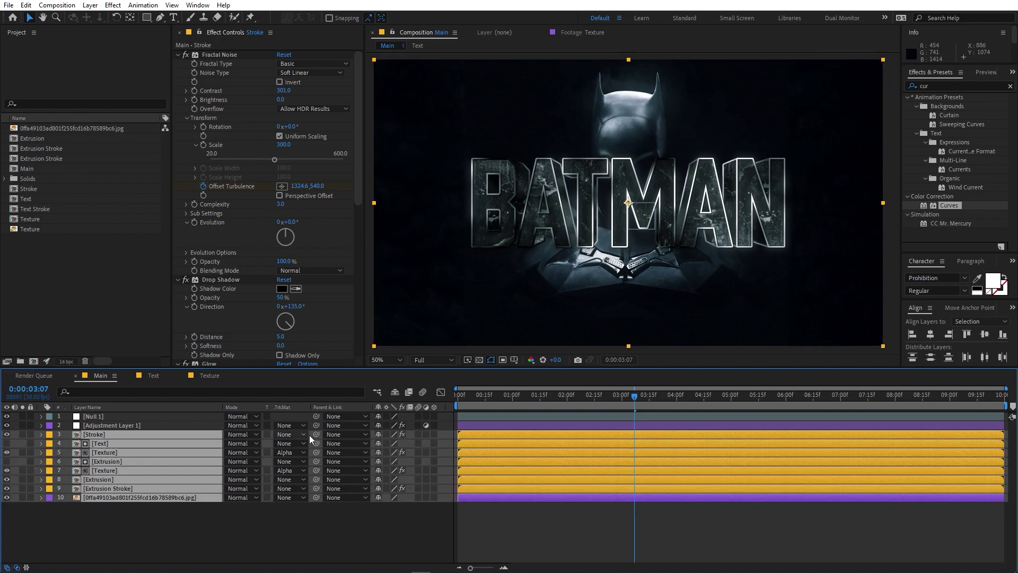
left_click_drag(317, 435, 78, 416)
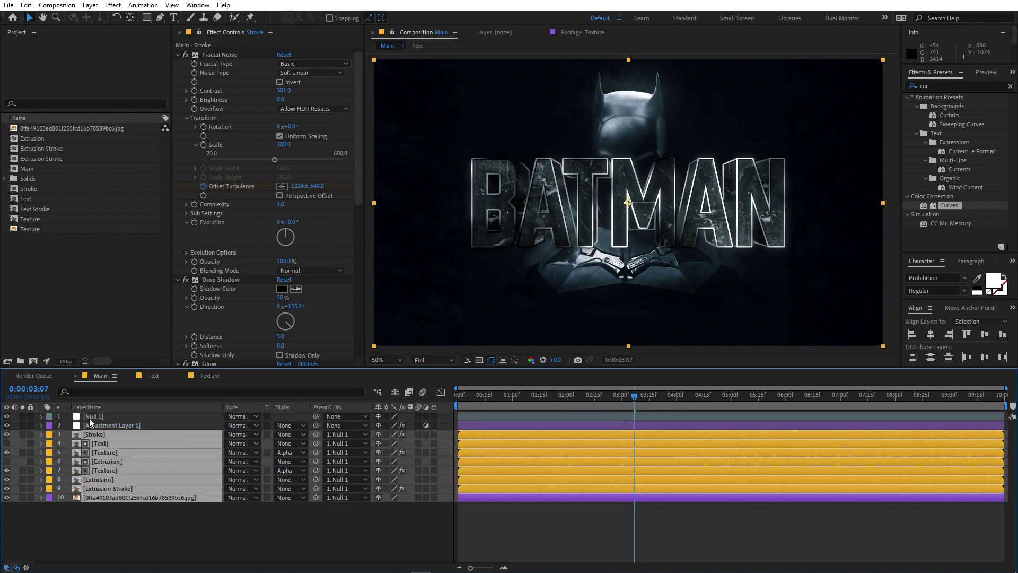
Keyframe the null's Scale from 100% at the first frame to 110% at the composition's end and preview the animation.
left_click(89, 417)
left_click_drag(599, 399, 348, 403)
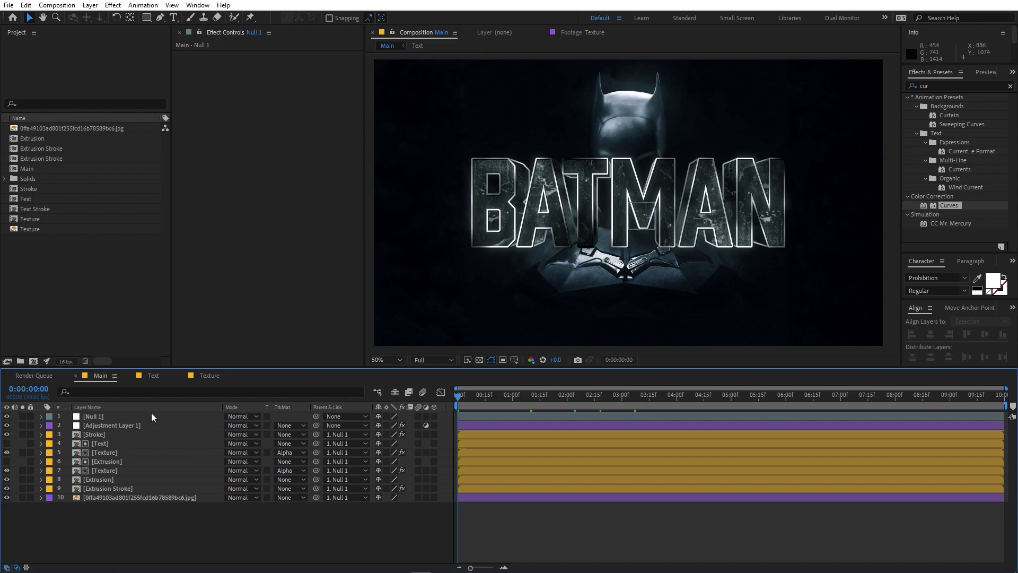
left_click(130, 416)
key("s")
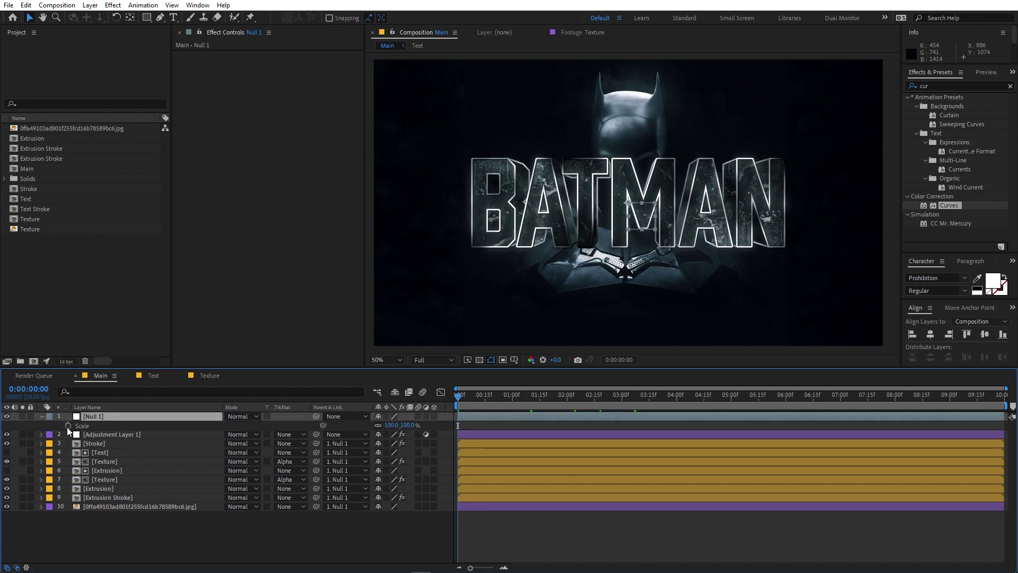
left_click(68, 426)
left_click_drag(531, 407, 1003, 403)
left_click_drag(390, 424, 445, 422)
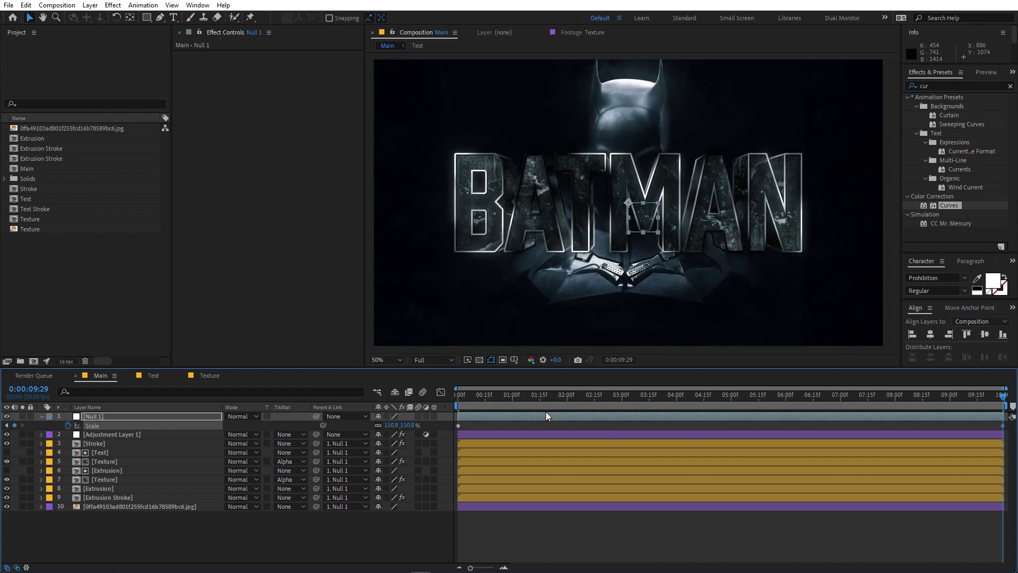
key("Home")
key("space")
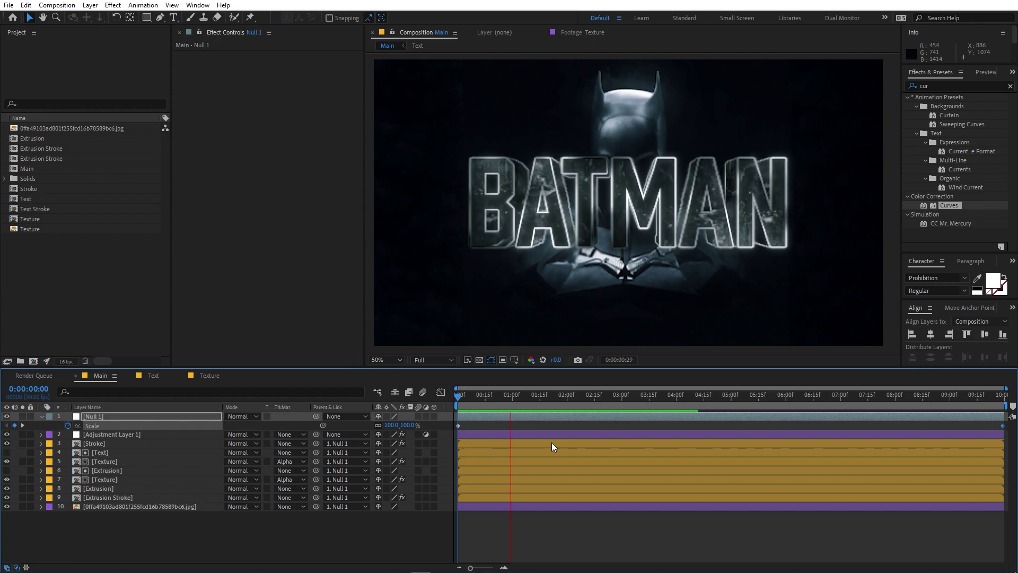
Move the null's ending Scale keyframe earlier to about 6.4 seconds, preview the faster zoom, and collapse the layer's properties.
left_click_drag(1002, 425, 807, 429)
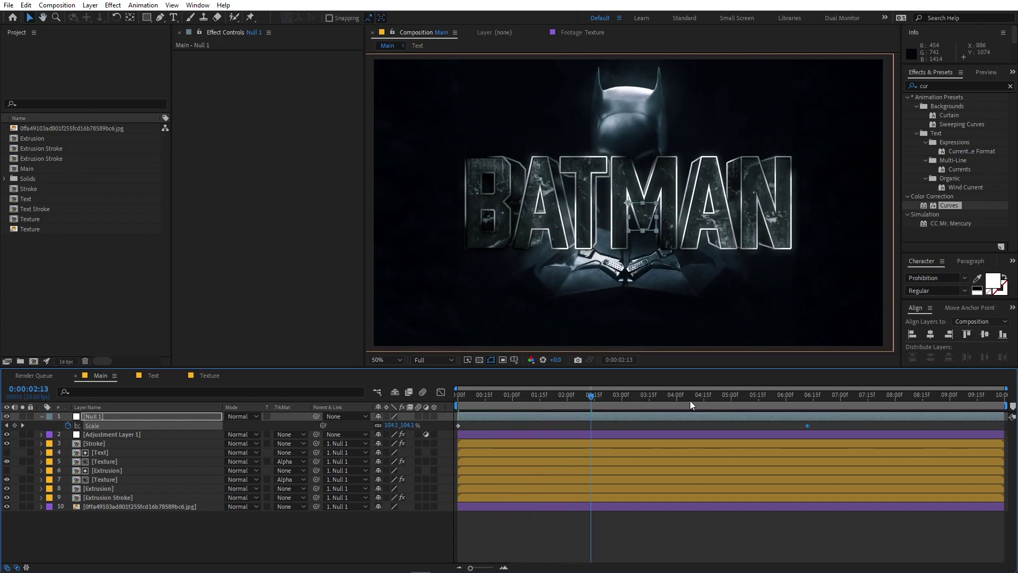
key("Home")
key("space")
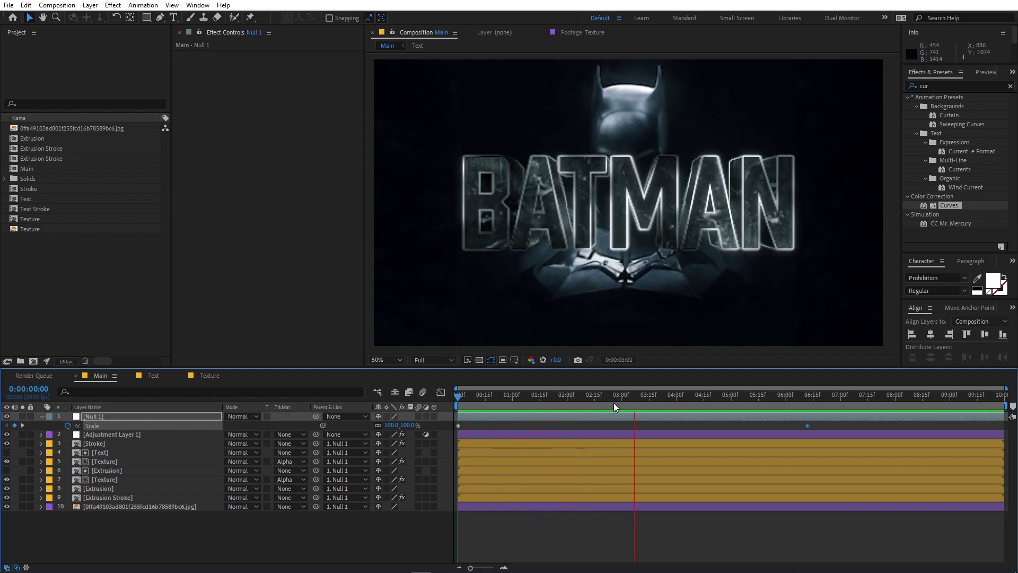
key("space")
key("F2")
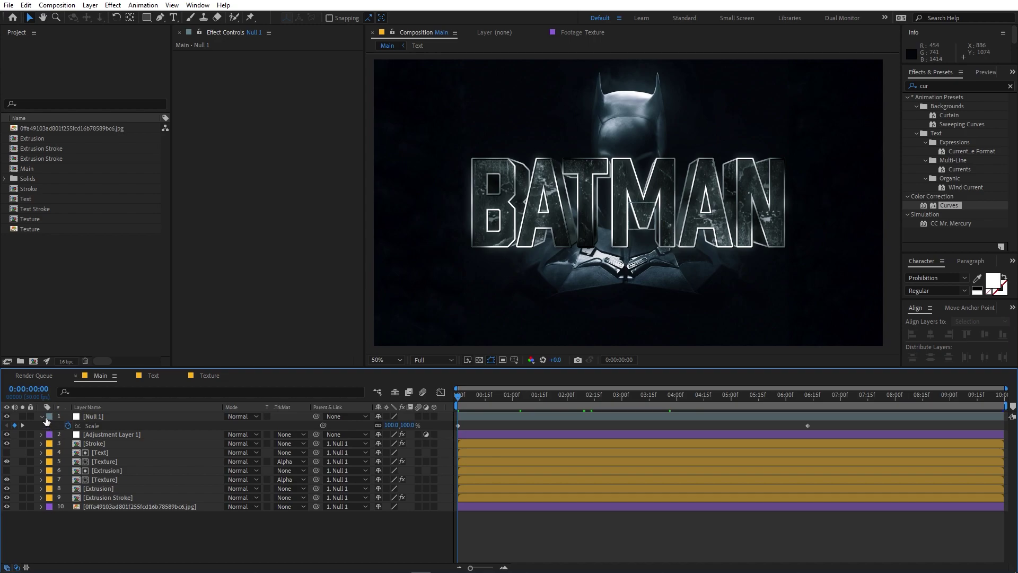
key("u")
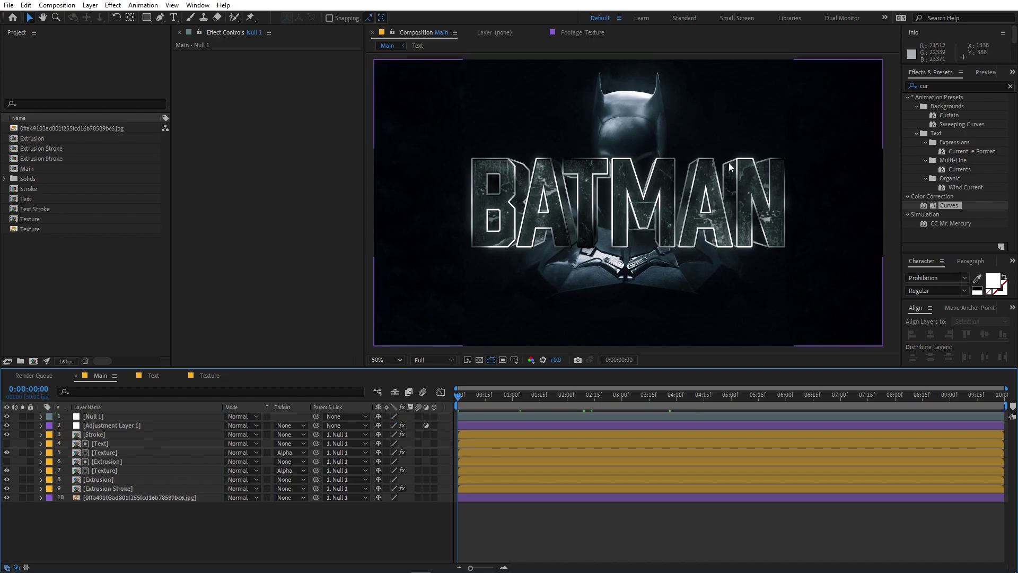
Add a new adjustment layer with the Gradient Wipe effect and place it directly beneath the Curves adjustment layer.
right_click(193, 536)
mouse_move(234, 405)
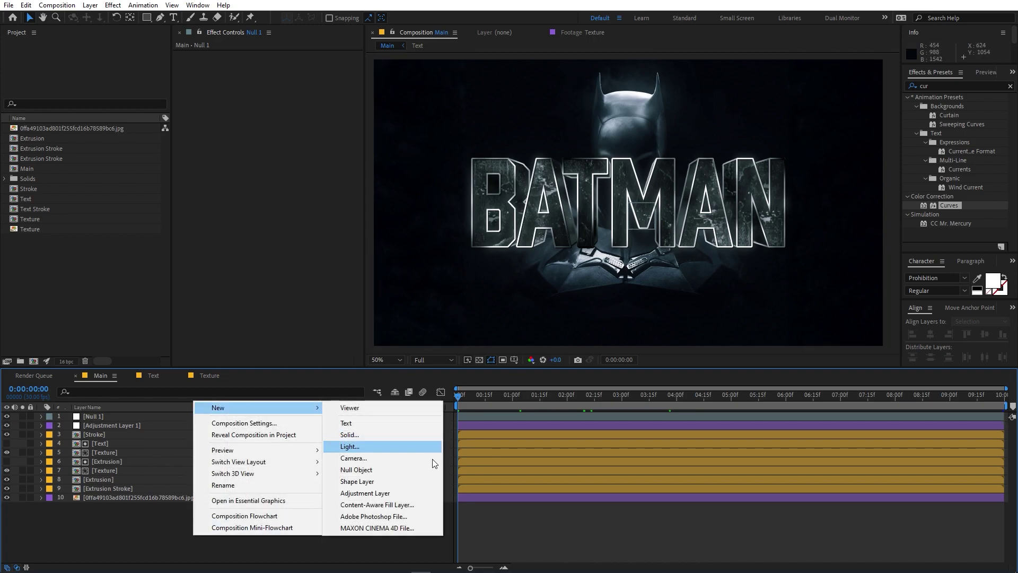
left_click(372, 494)
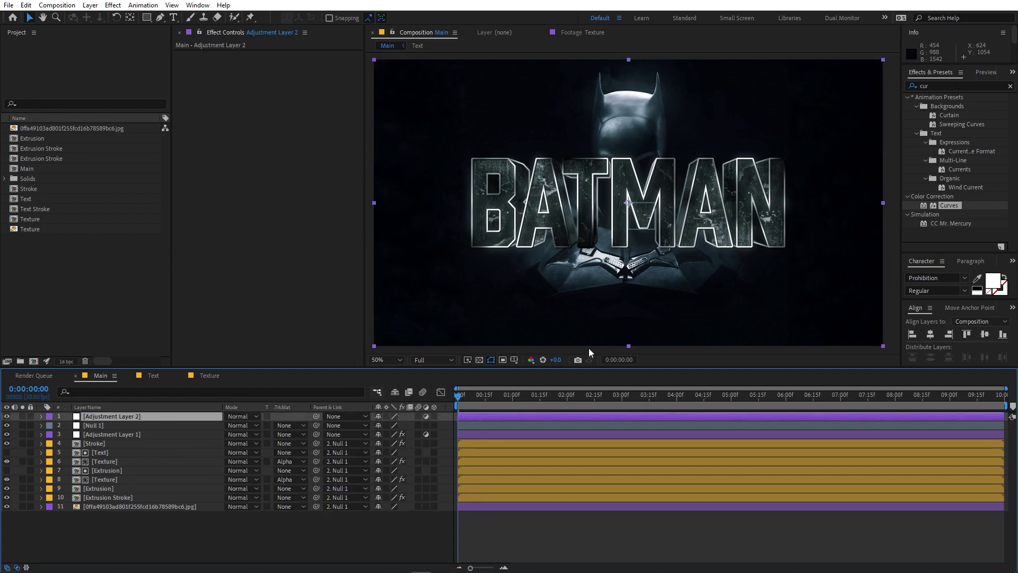
left_click(947, 85)
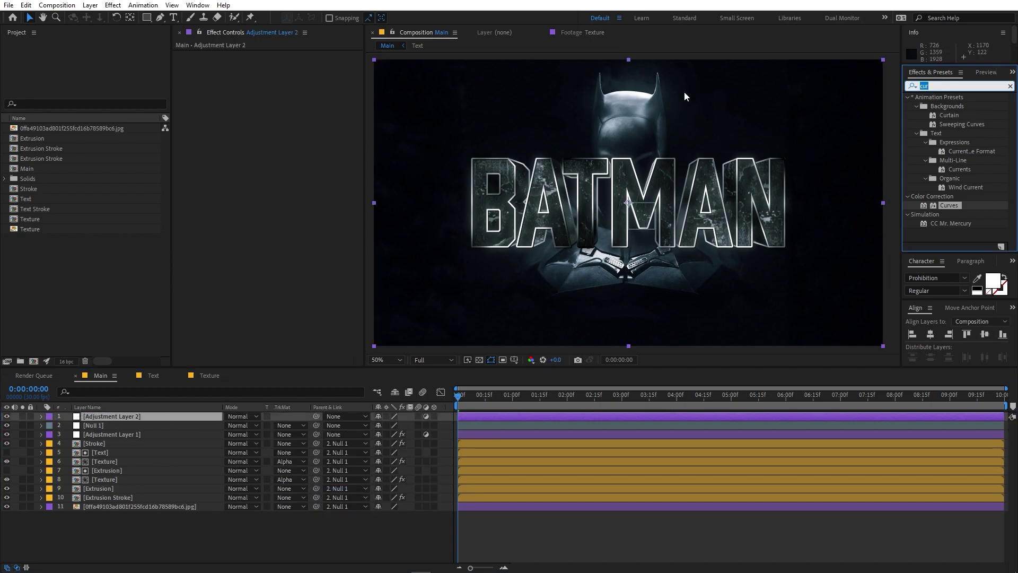
type("fg")
key("BackSpace")
key("BackSpace")
type("gradie")
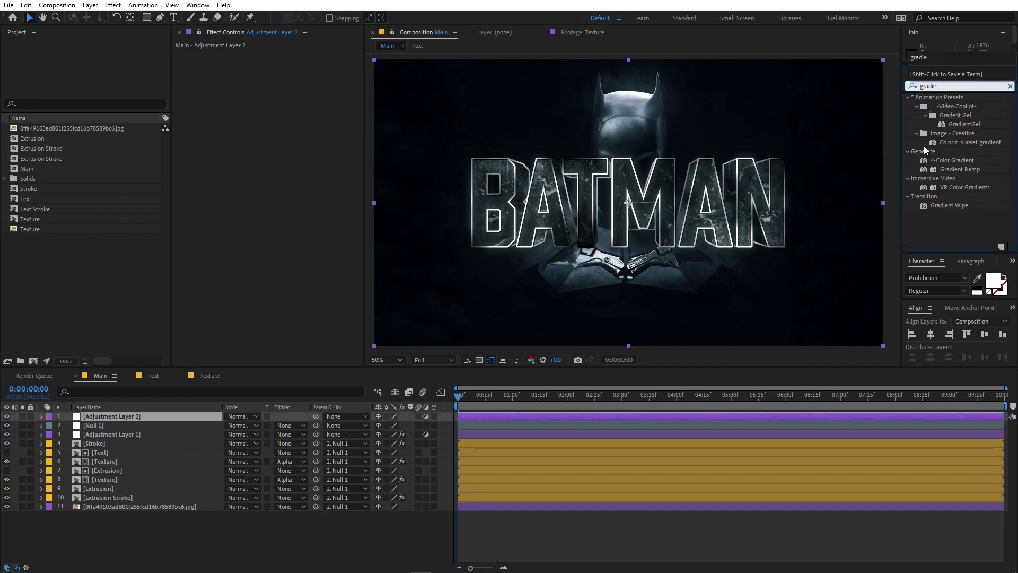
left_click_drag(951, 206, 110, 414)
left_click(113, 435)
left_click(107, 425)
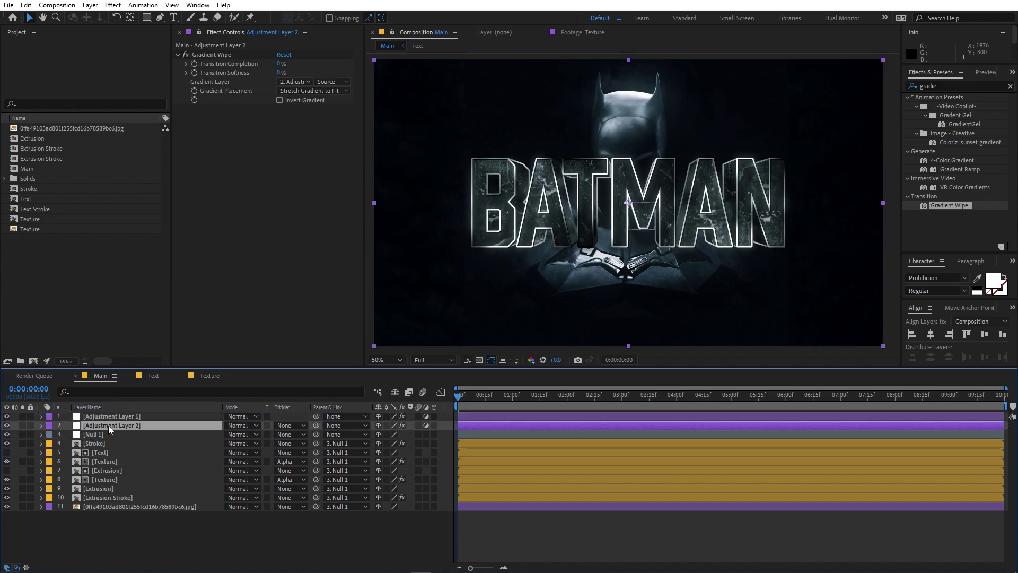
Set the Gradient Wipe's Transition Softness to 50% and its Transition Completion to 100%.
left_click(279, 73)
type("5")
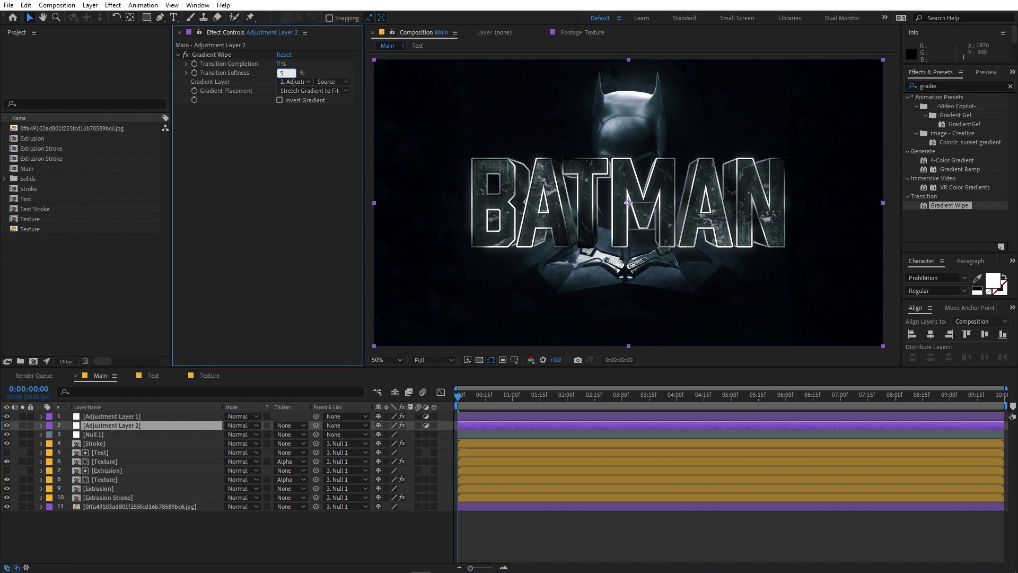
type("0")
key("Return")
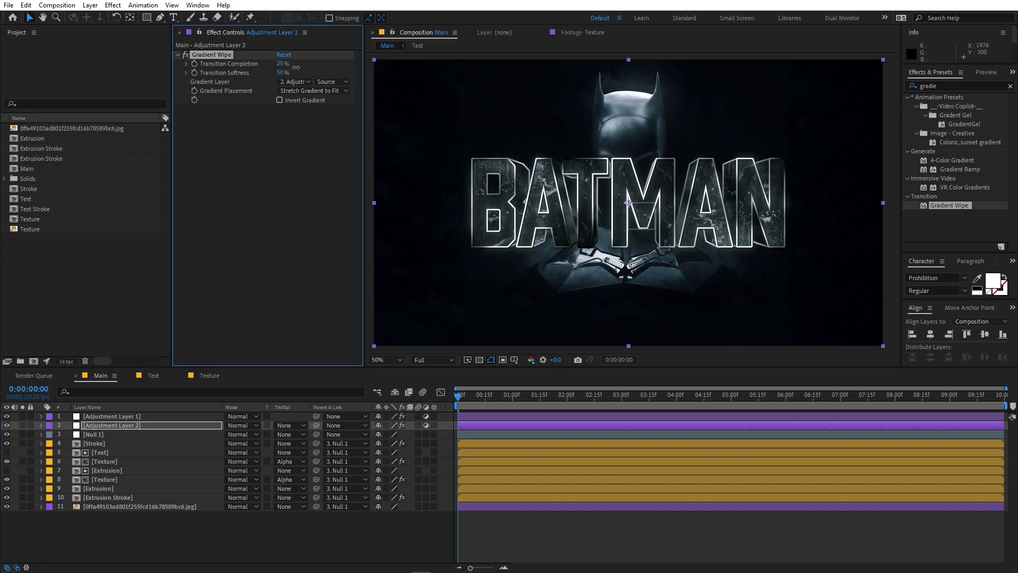
left_click_drag(296, 67, 696, 111)
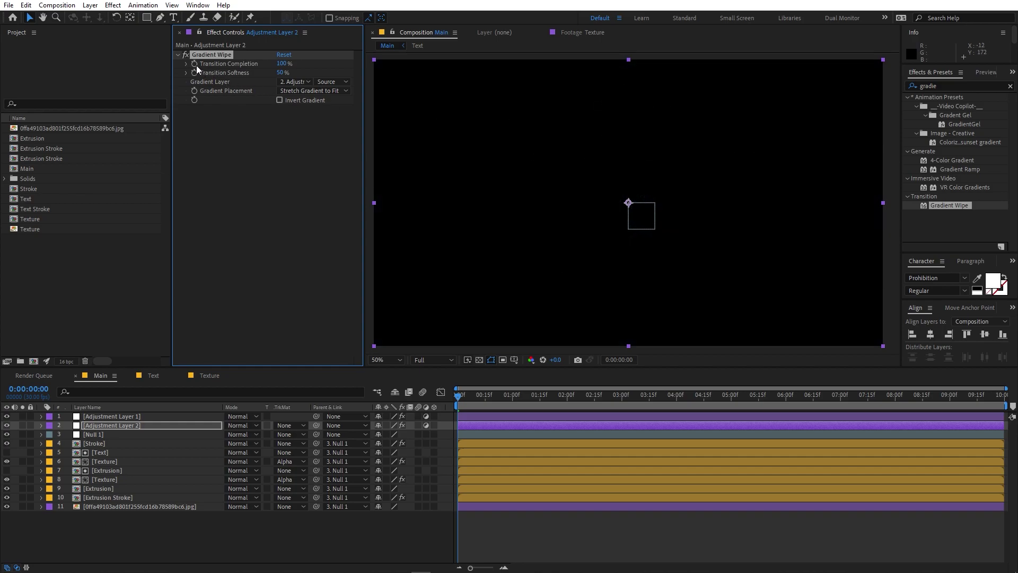
Keyframe the Gradient Wipe's Transition Completion from 100% at the first frame to 0% at 0:00:03:01 and preview the reveal.
left_click_drag(477, 406, 625, 406)
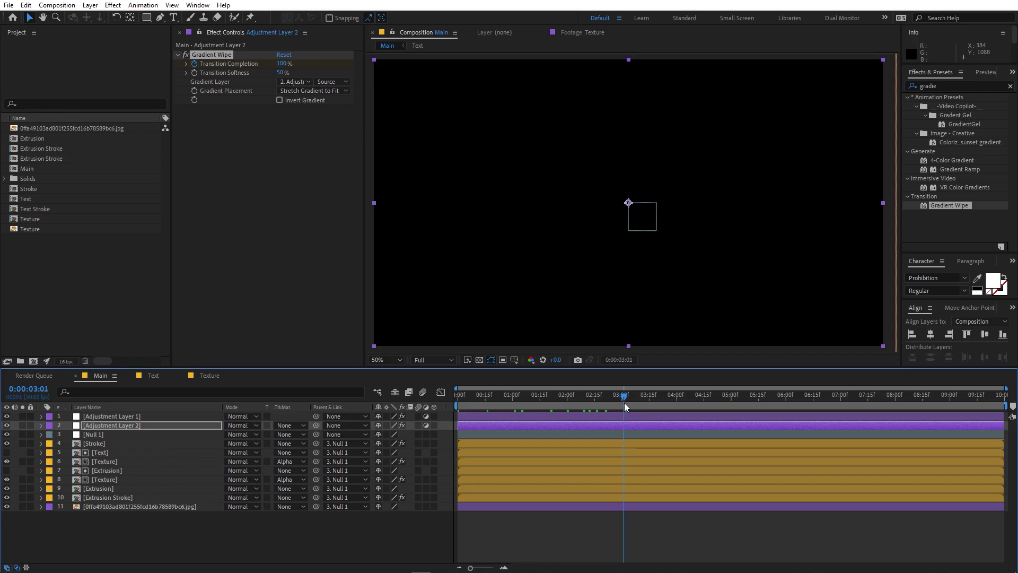
key("ctrl+z")
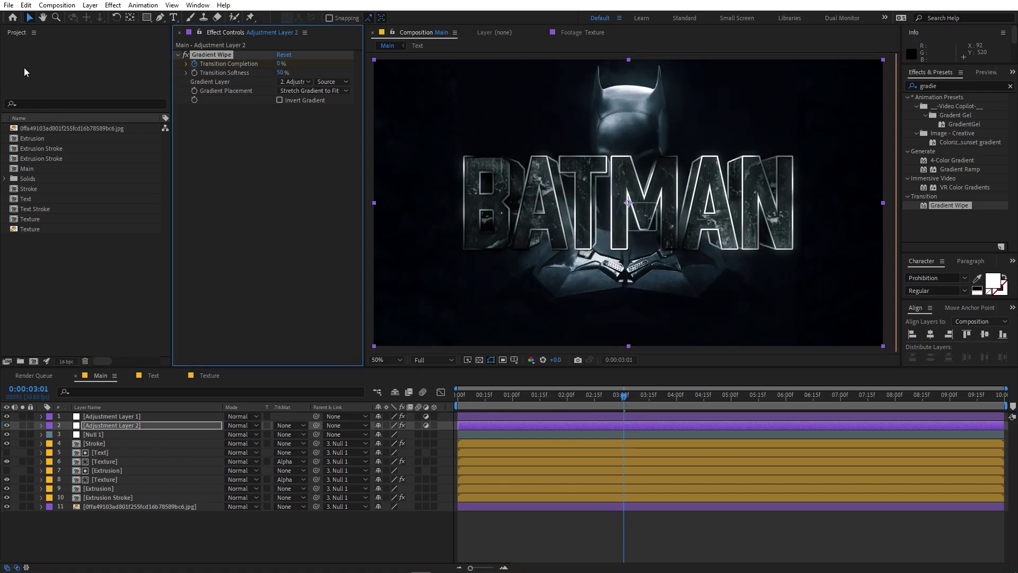
key("ctrl+shift+z")
key("Home")
key("space")
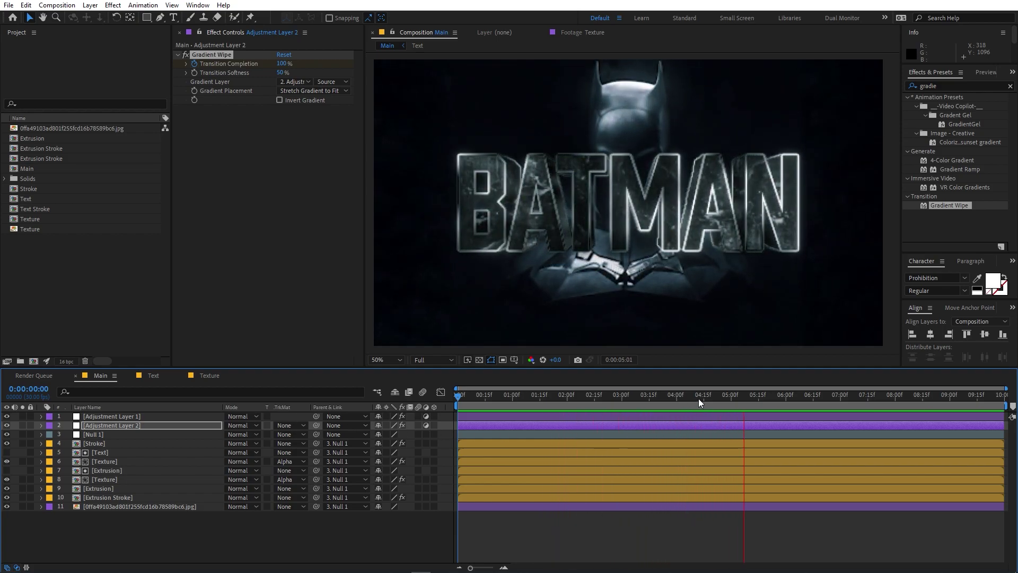
left_click(547, 478)
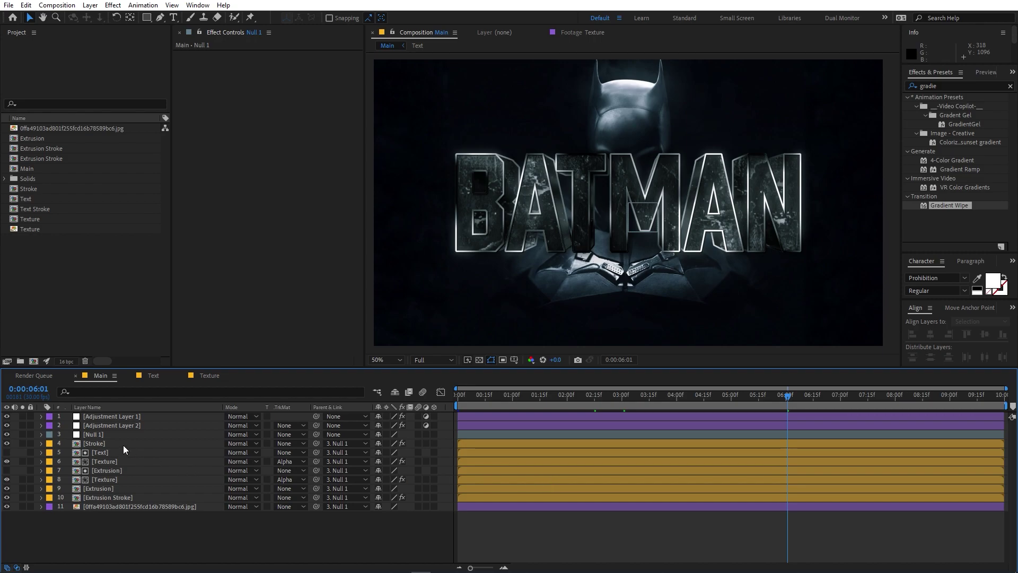
Unparent the background image from the null, lower the null to position 960, 729, and preview the composition.
left_click(100, 433)
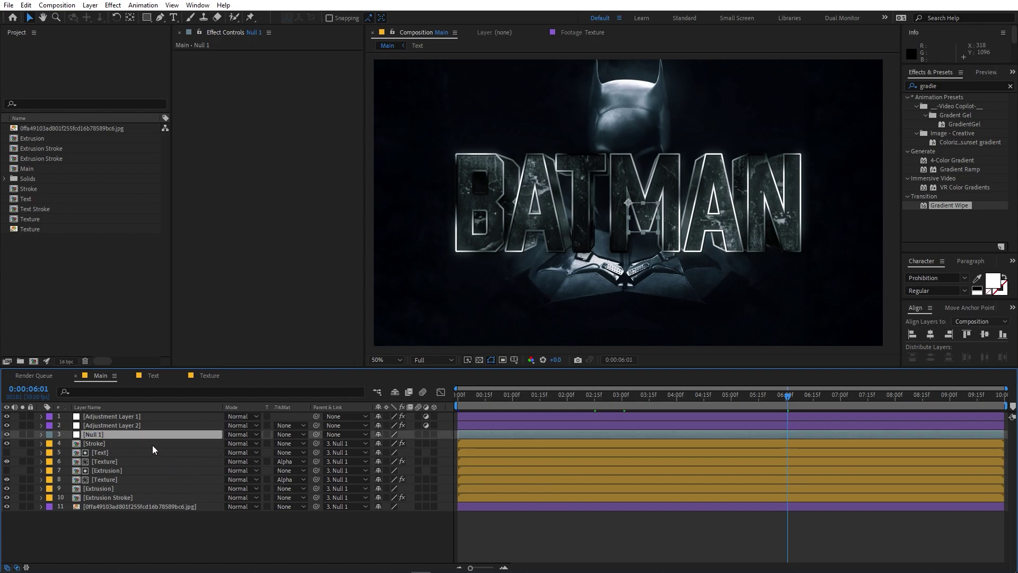
key("p")
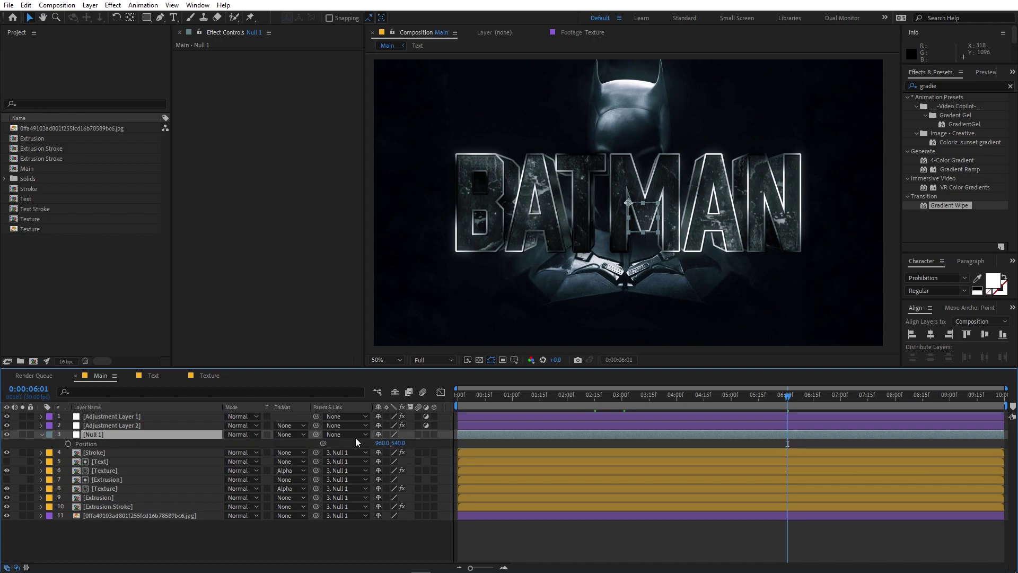
left_click_drag(398, 443, 535, 221)
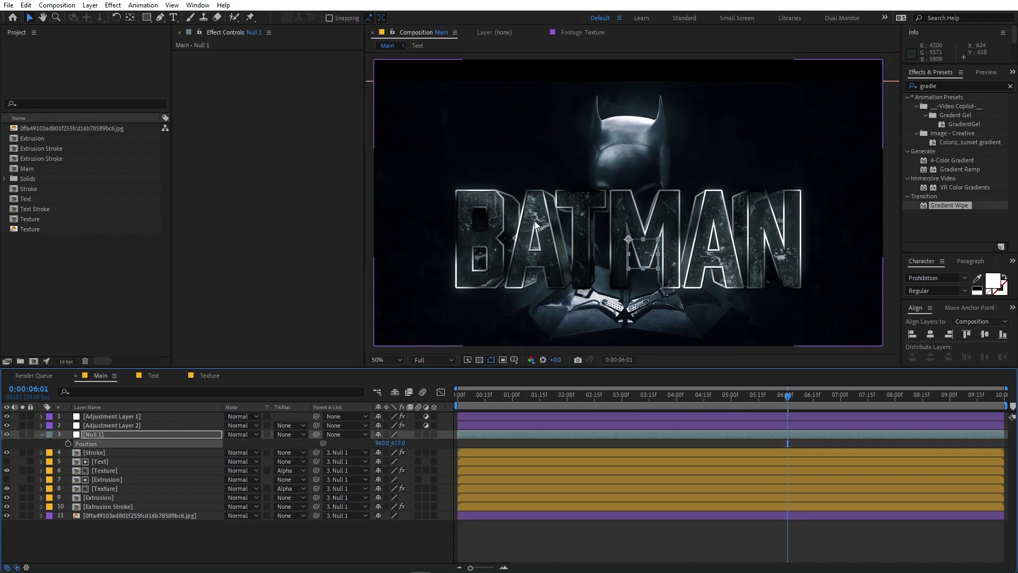
key("ctrl+z")
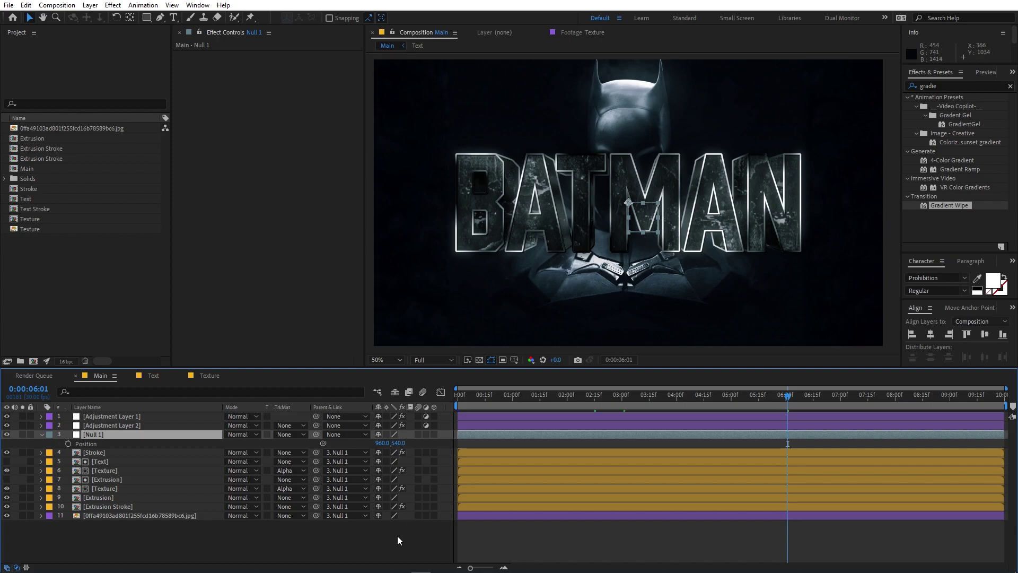
left_click(316, 515, "ctrl")
left_click_drag(399, 443, 495, 445)
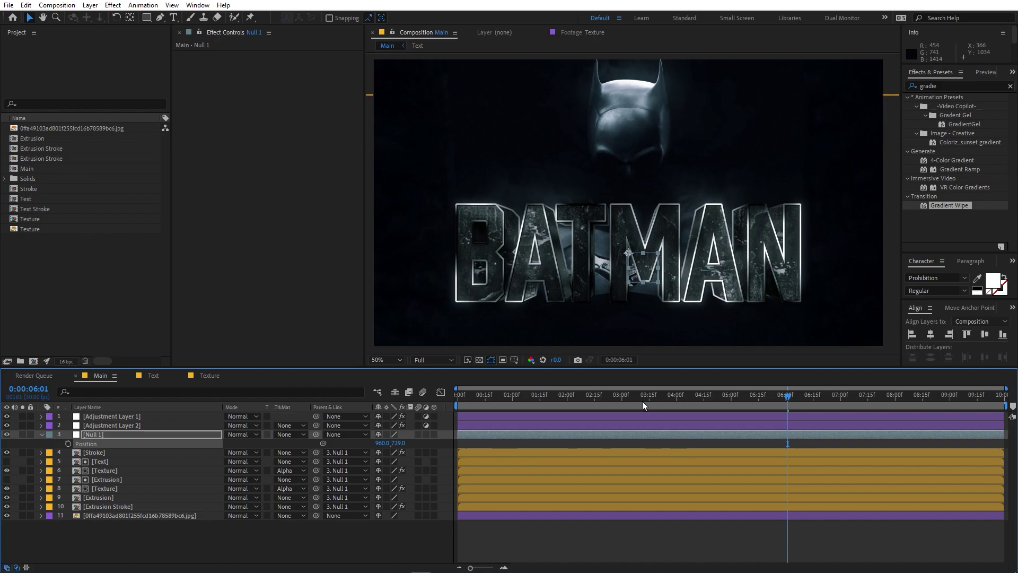
key("Home")
key("space")
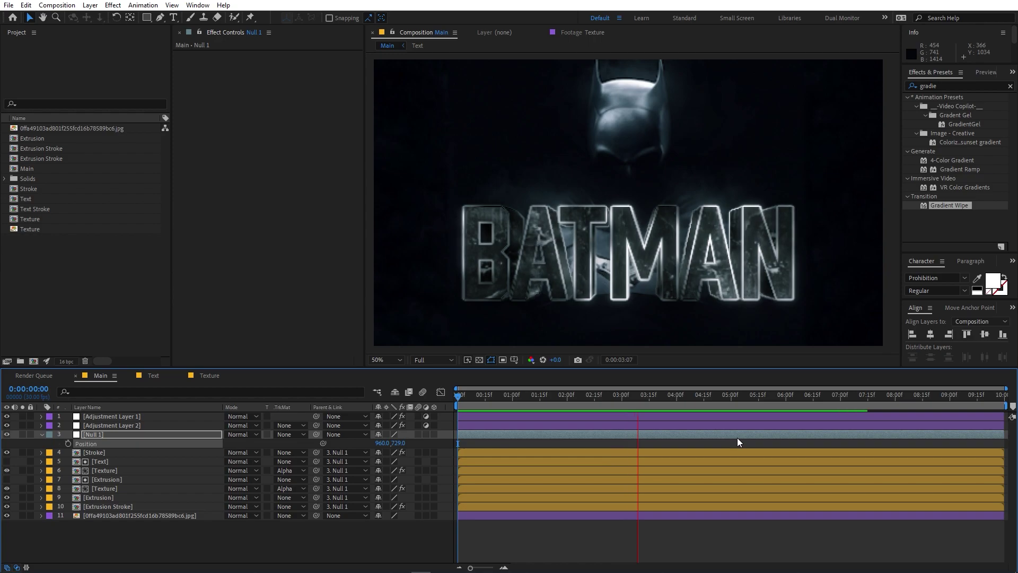
left_click(724, 542)
key("space")
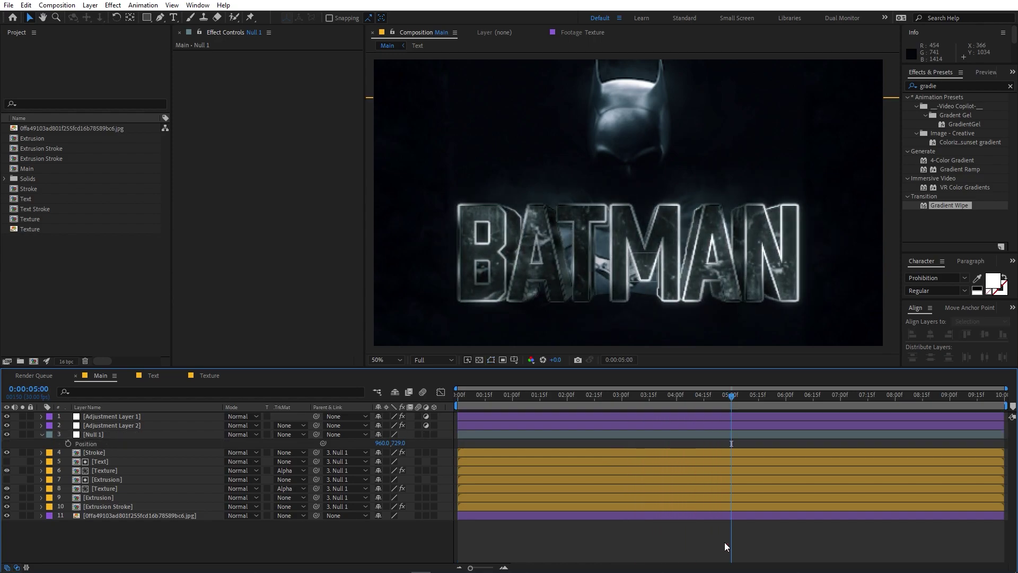
Replace the BATMAN text in the Text composition with VENOM.
left_click(216, 375)
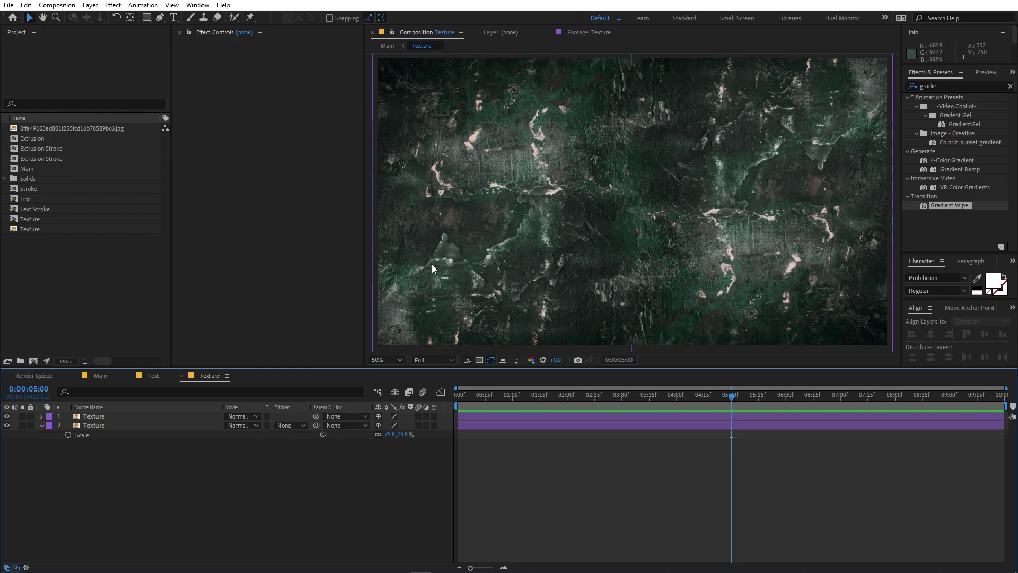
left_click(106, 375)
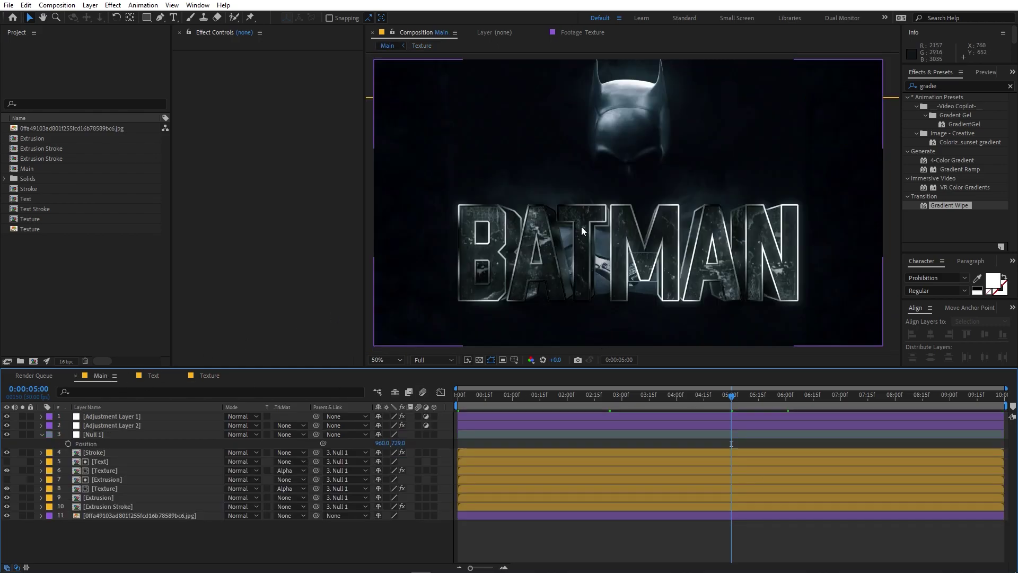
left_click(155, 376)
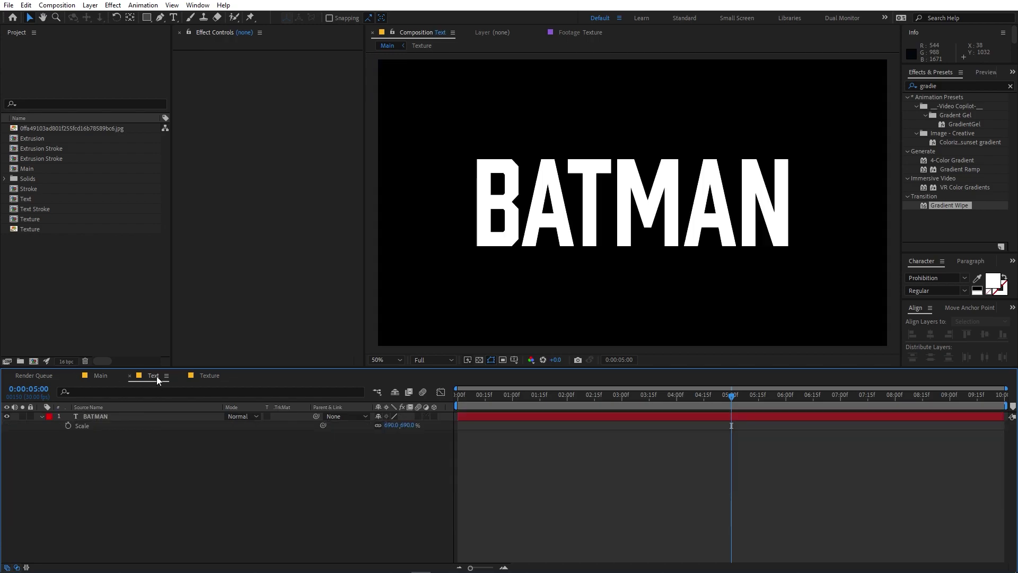
left_click(41, 416)
double_click(93, 417)
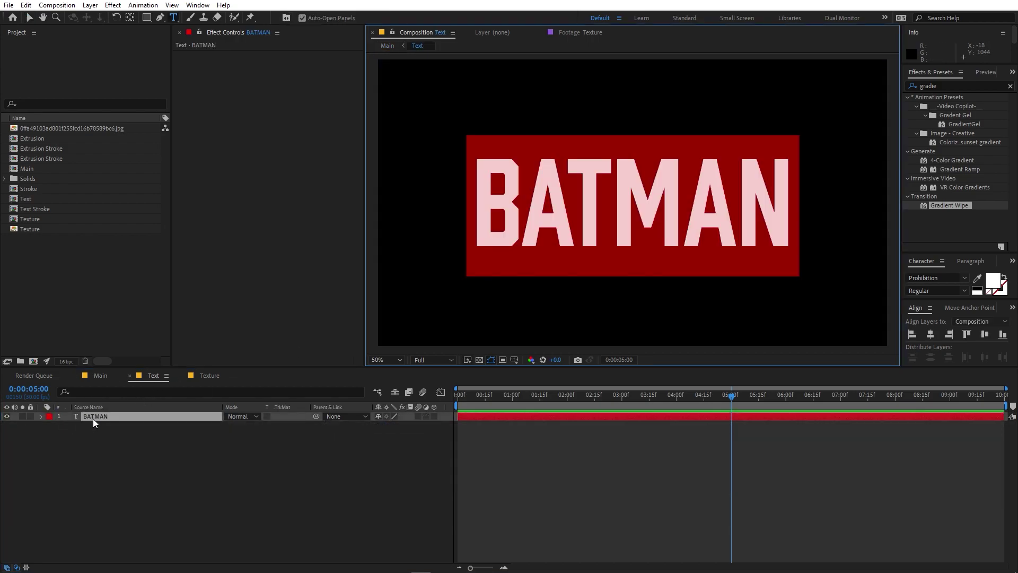
type("VENOM")
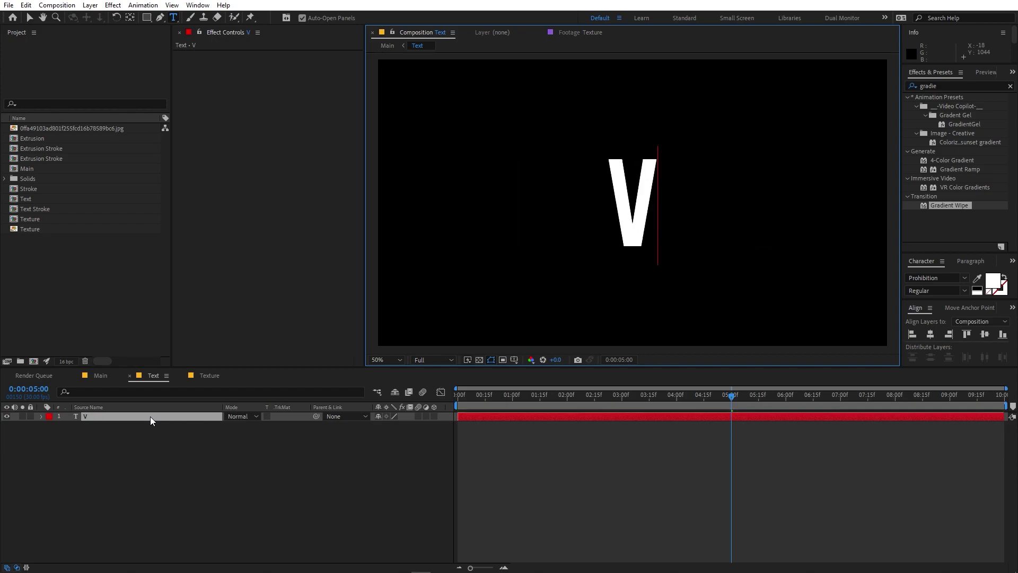
left_click(119, 495)
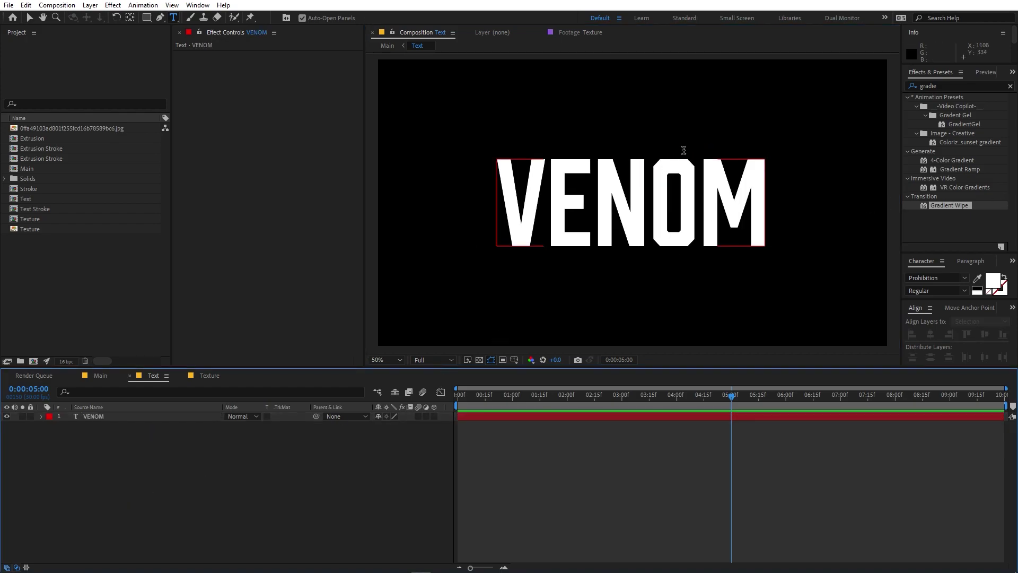
Preview and scrub the Main composition from the start to check the VENOM title's look and reveal.
left_click(100, 376)
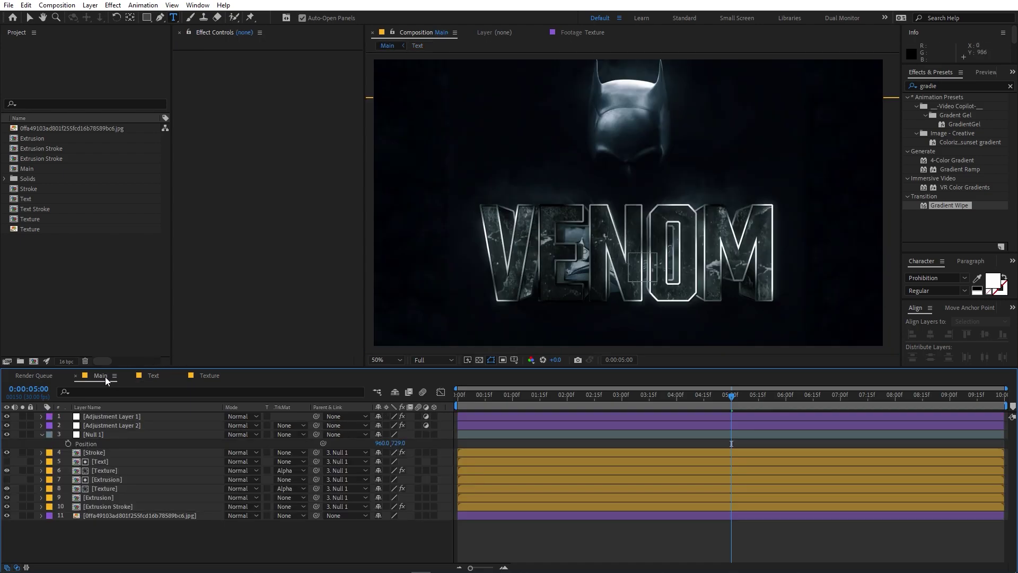
key("Home")
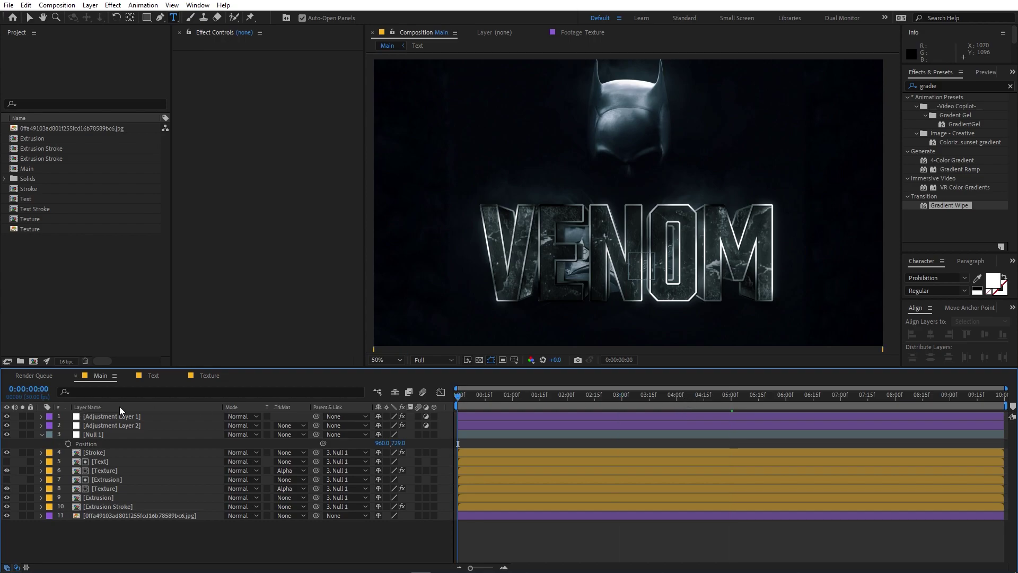
key("space")
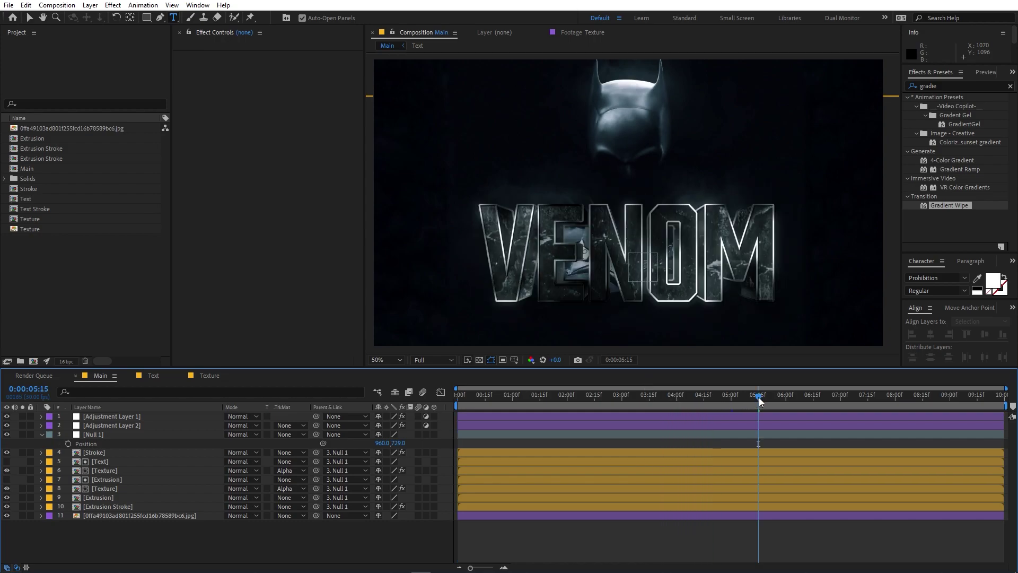
left_click_drag(759, 396, 586, 408)
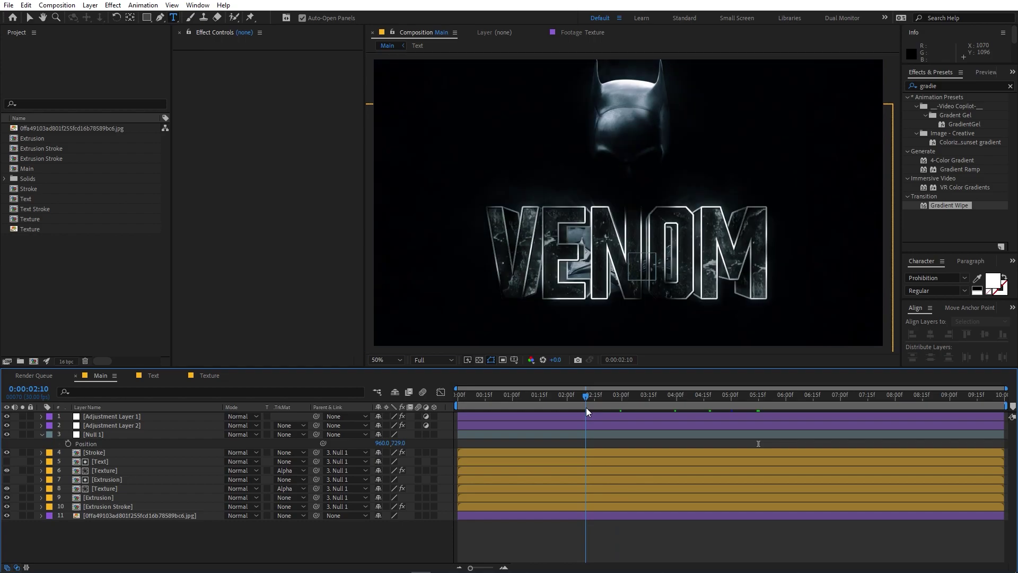
left_click_drag(586, 407, 422, 409)
key("space")
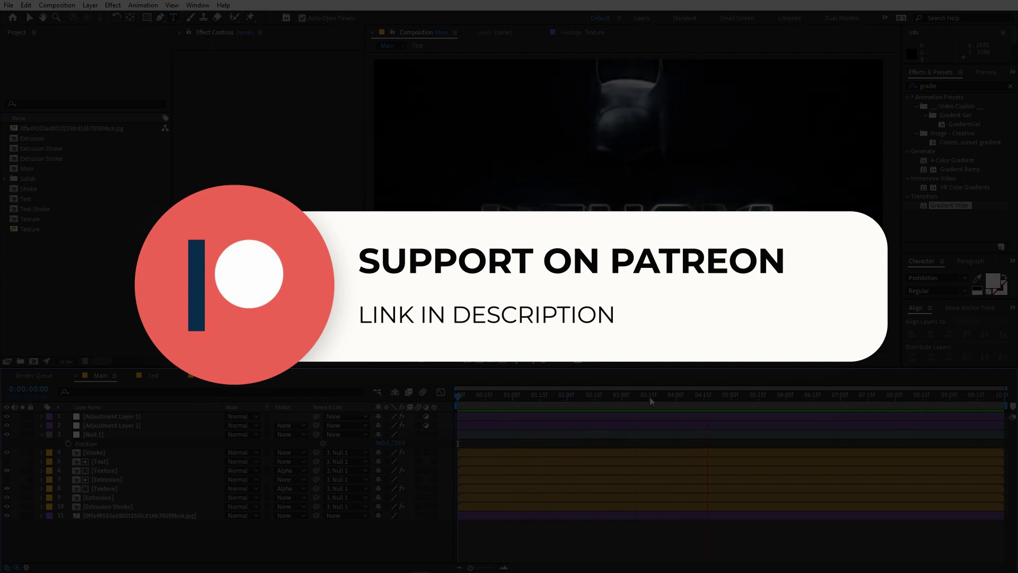
End the Main composition's work area at 0:00:05:20 and preview it.
key("space")
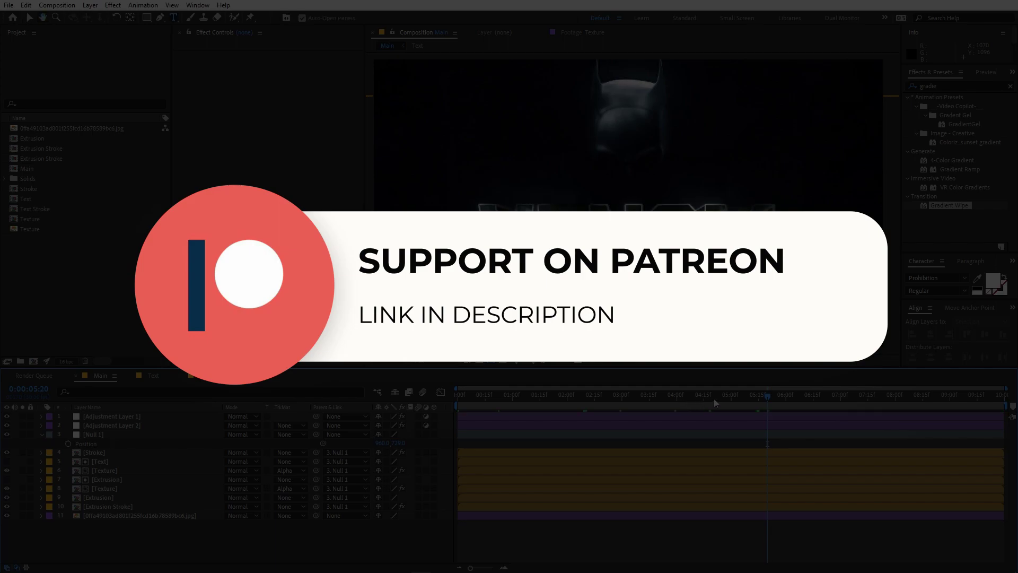
key("n")
key("space")
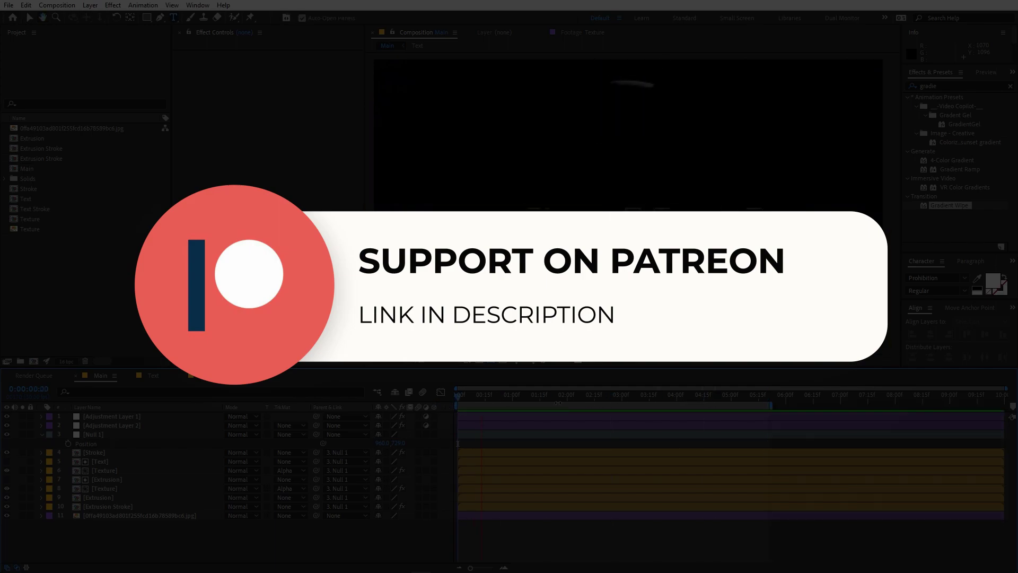